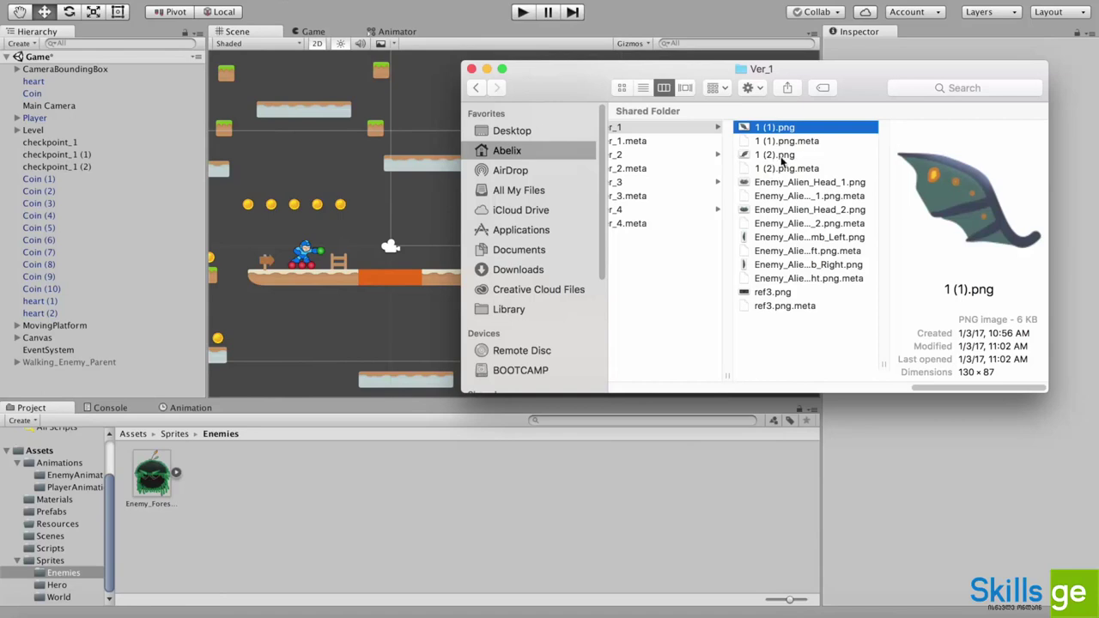
Import 1 (1).png, 1 (2).png, Enemy_Alien_Head_1.png and the left and right alien limb images into the Sprites/Enemies folder
left_click(780, 154, "super")
left_click(781, 184, "super")
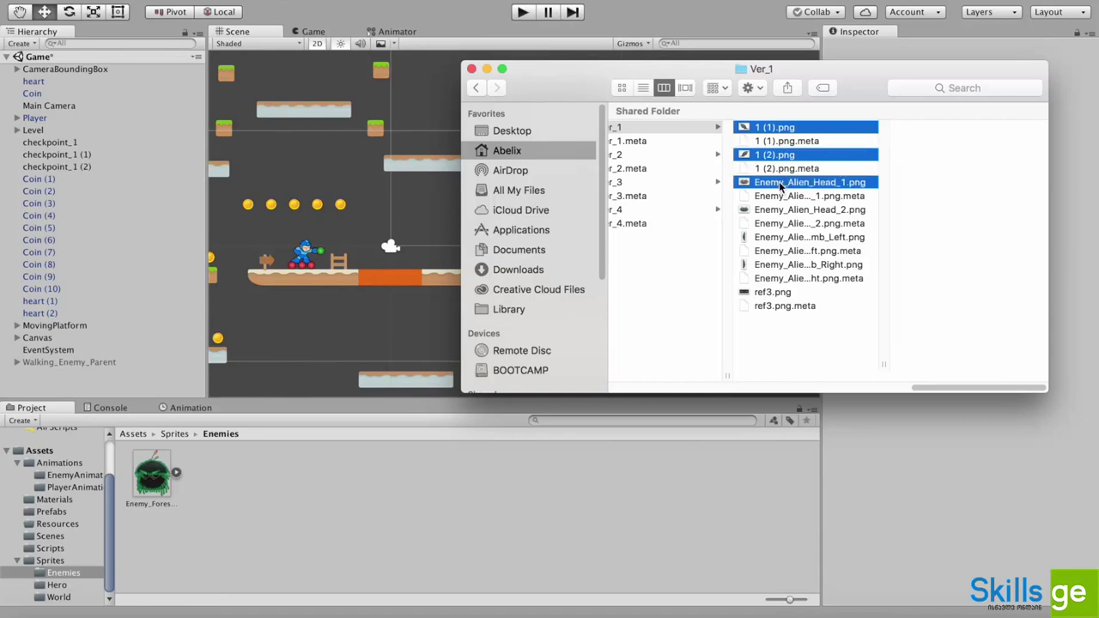
left_click(781, 237, "super")
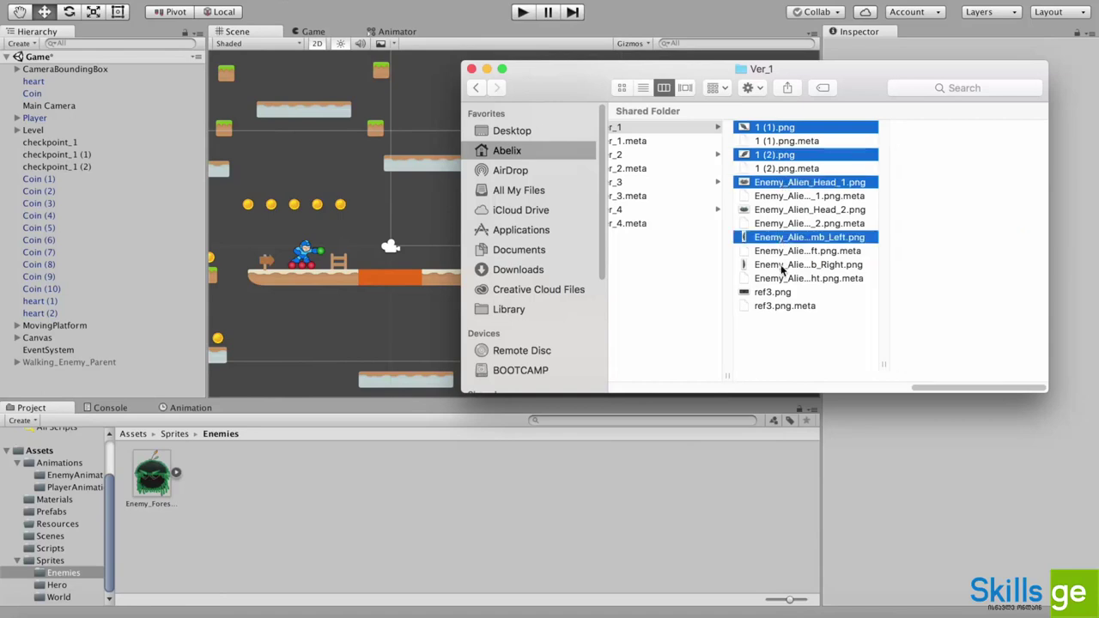
left_click(781, 264, "super")
left_click_drag(772, 127, 315, 474)
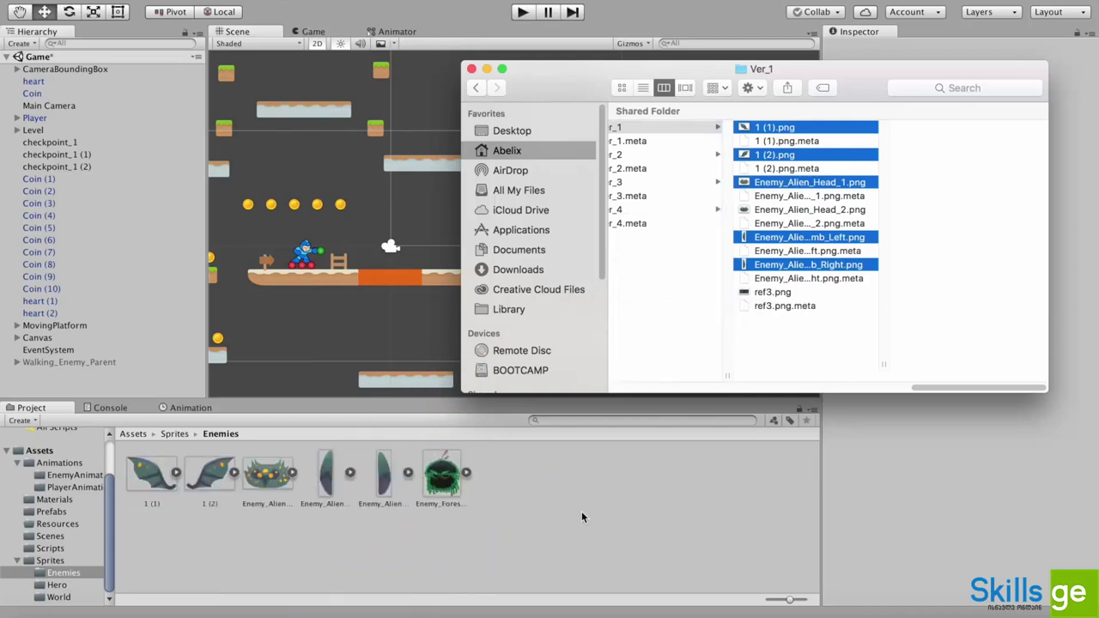
left_click(567, 488)
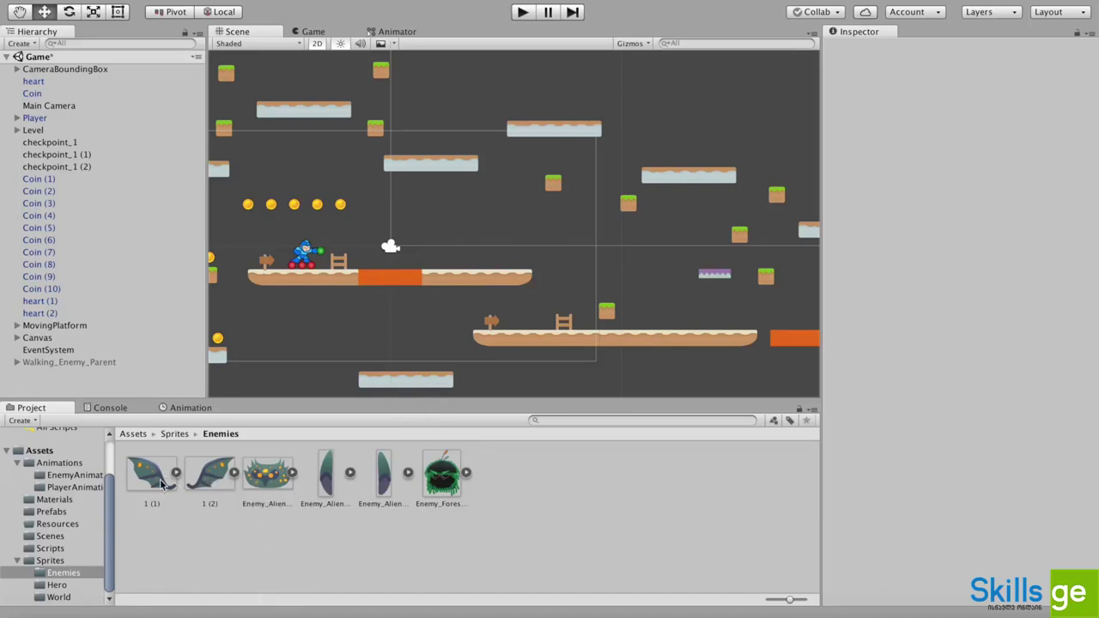
left_click(267, 480)
left_click(327, 481)
left_click(383, 471)
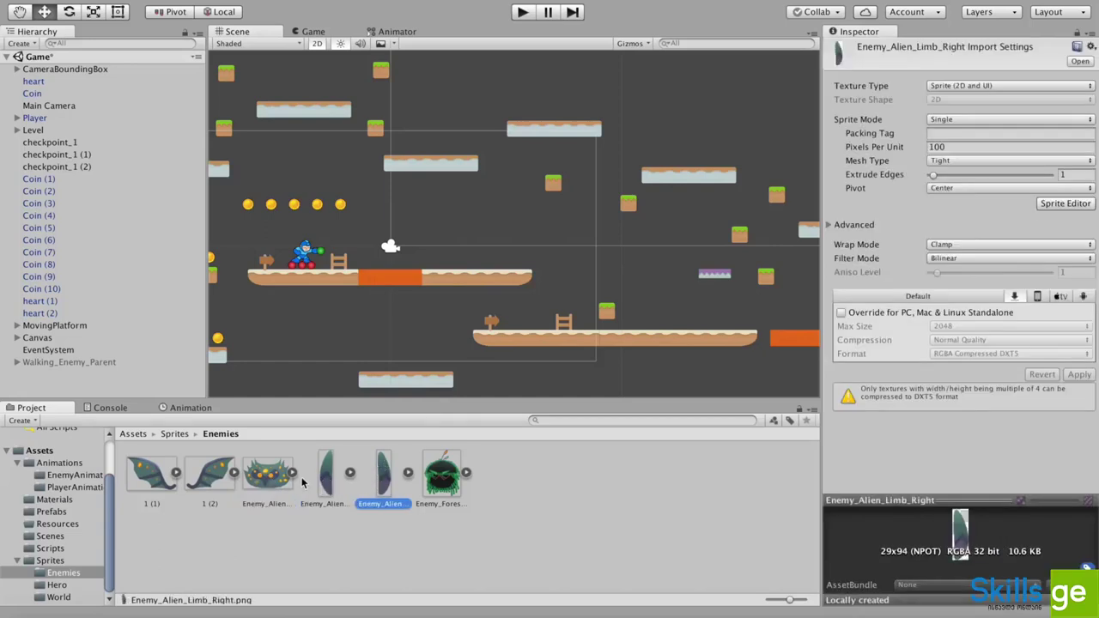
left_click_drag(267, 477, 432, 185)
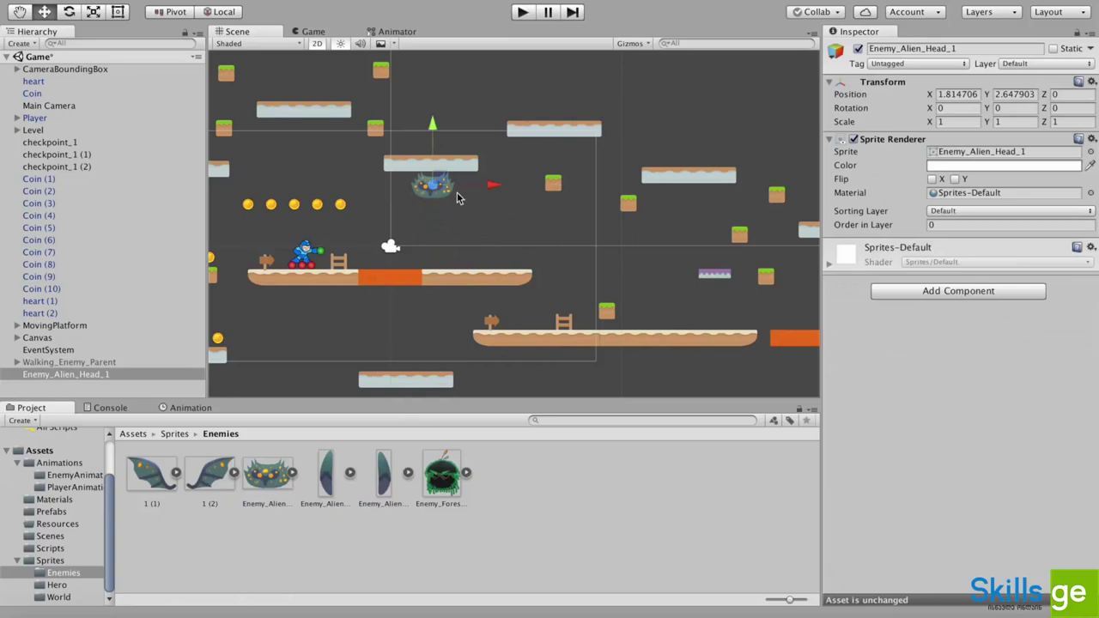
left_click_drag(441, 185, 456, 188)
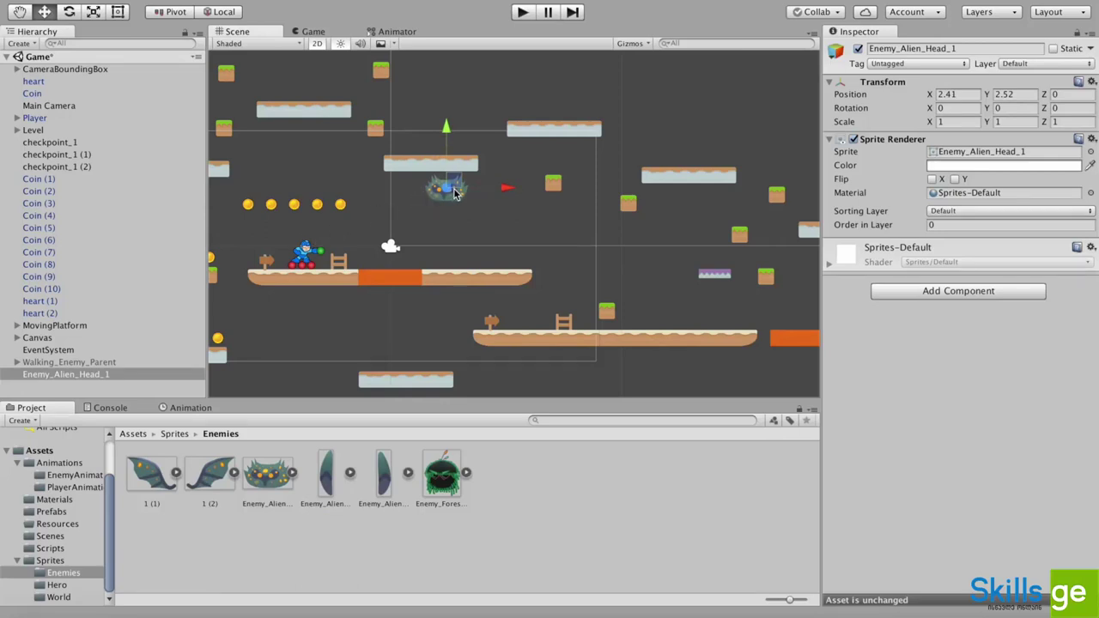
left_click_drag(456, 186, 453, 185)
left_click(112, 383)
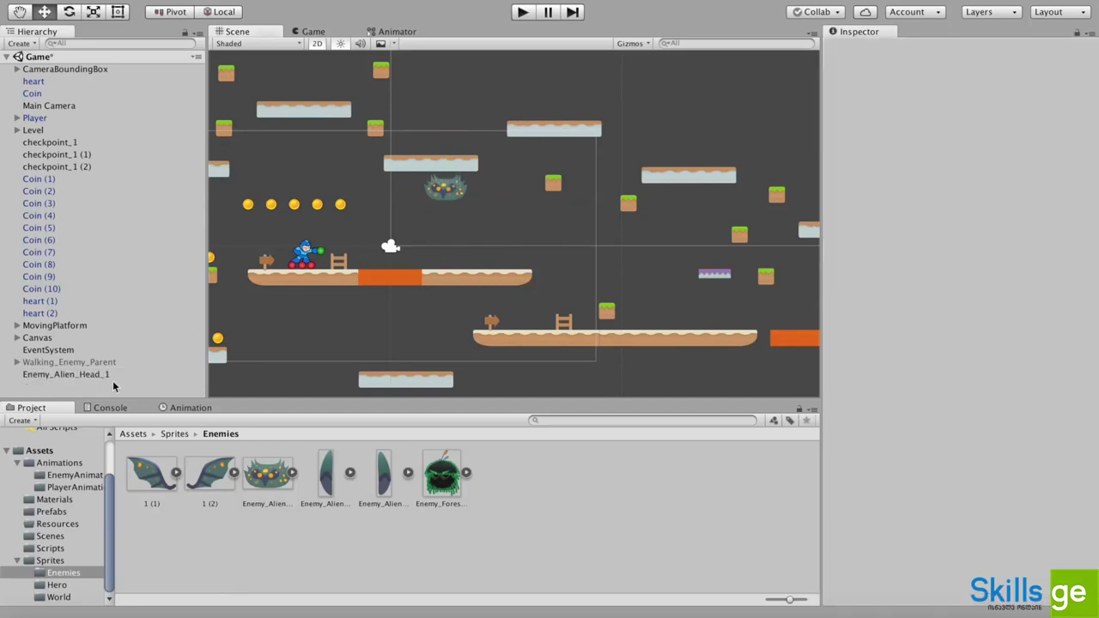
left_click(89, 376)
key("Delete")
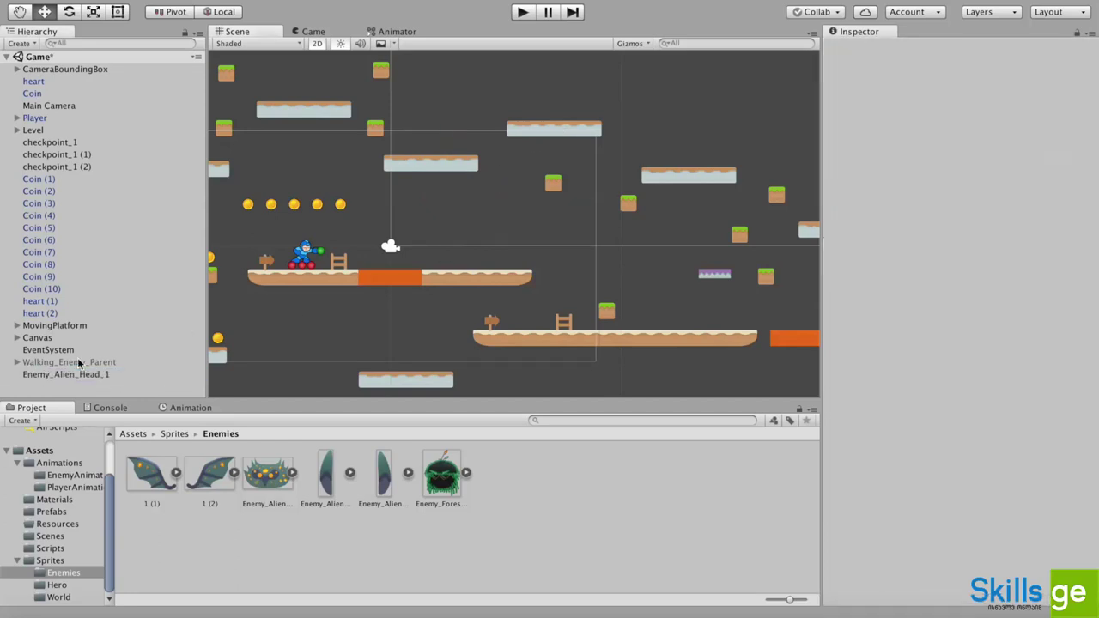
Create an empty game object in the scene and name it FlyingEnmy
right_click(53, 387)
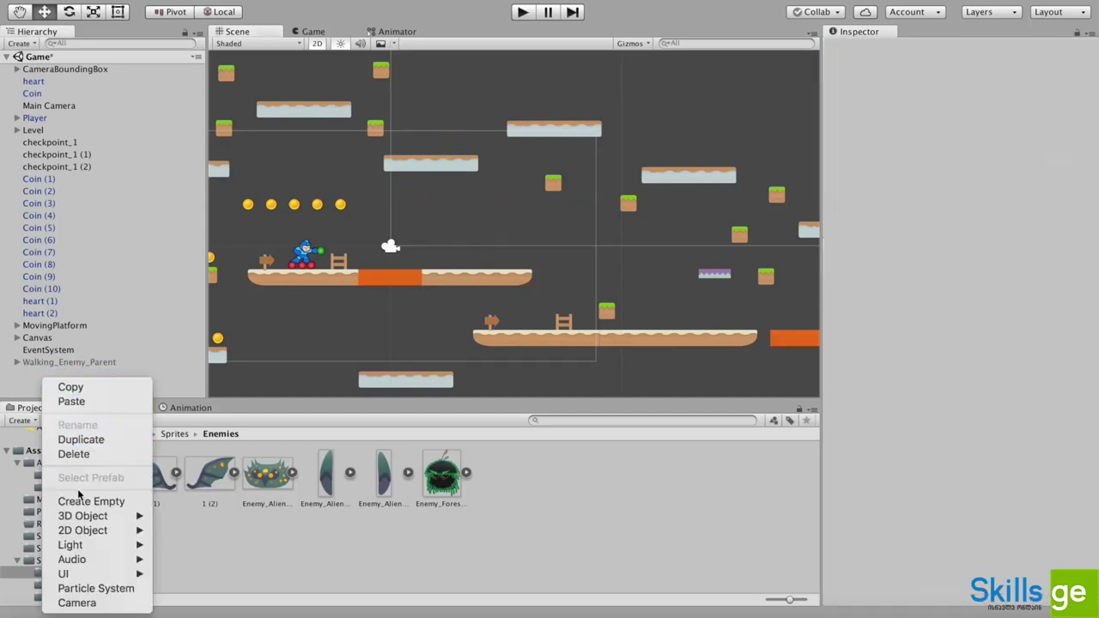
left_click(86, 502)
left_click(59, 377)
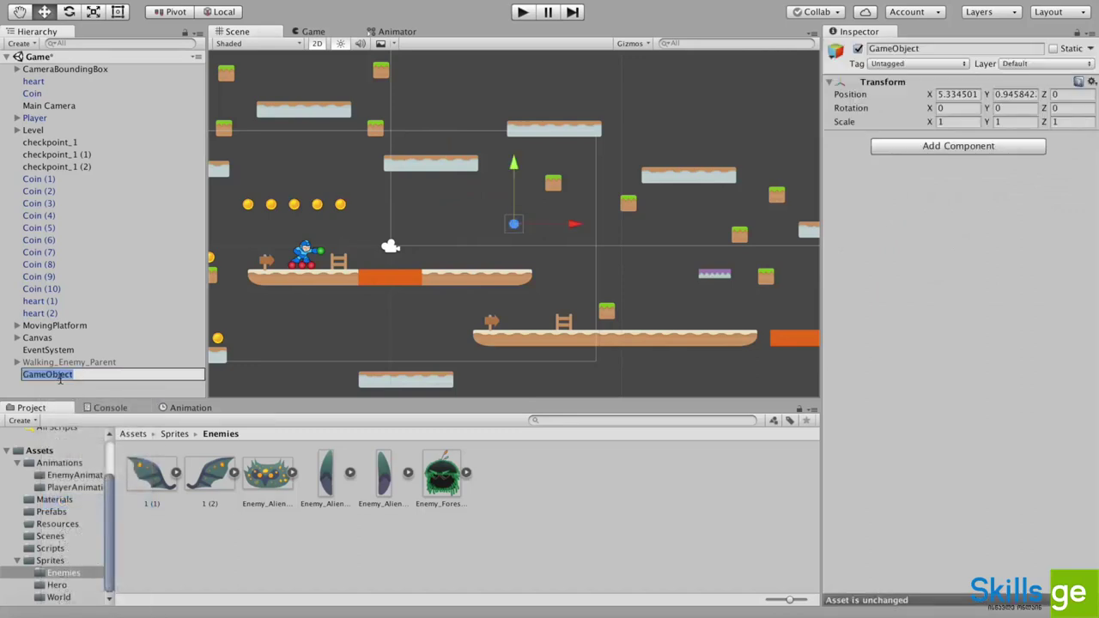
type("Flying")
key("Return")
left_click(60, 376)
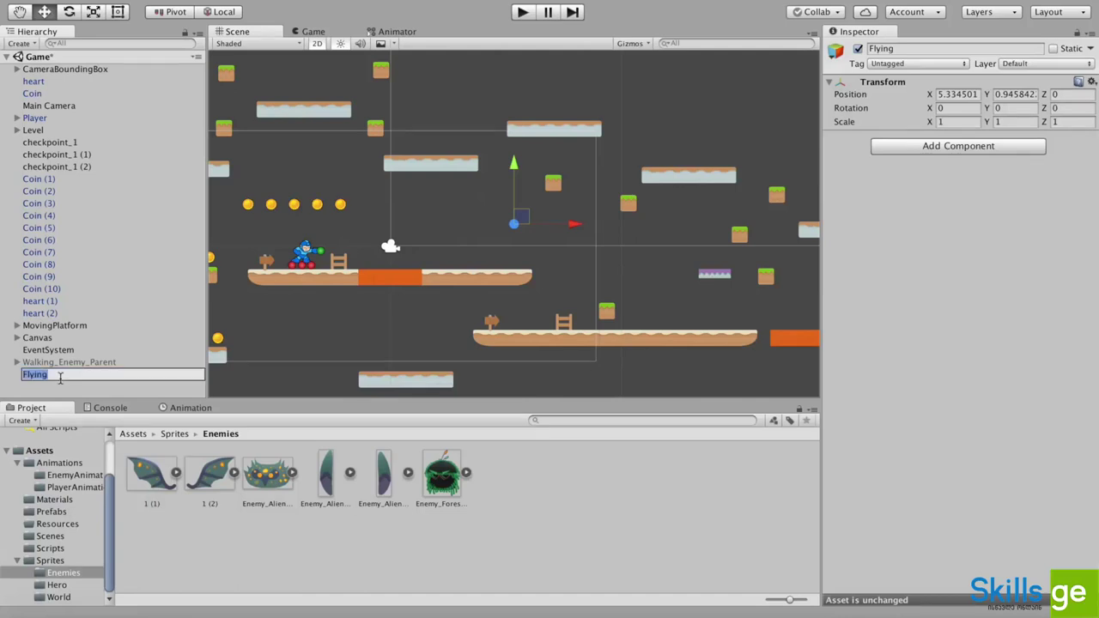
type("Enmy")
key("Return")
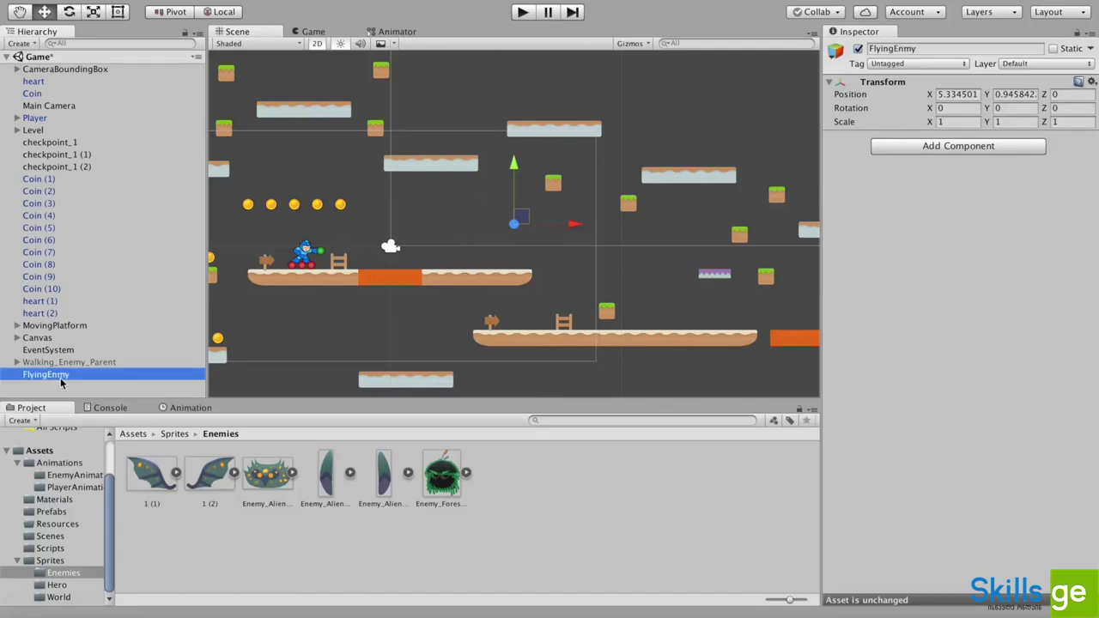
left_click_drag(213, 396, 213, 399)
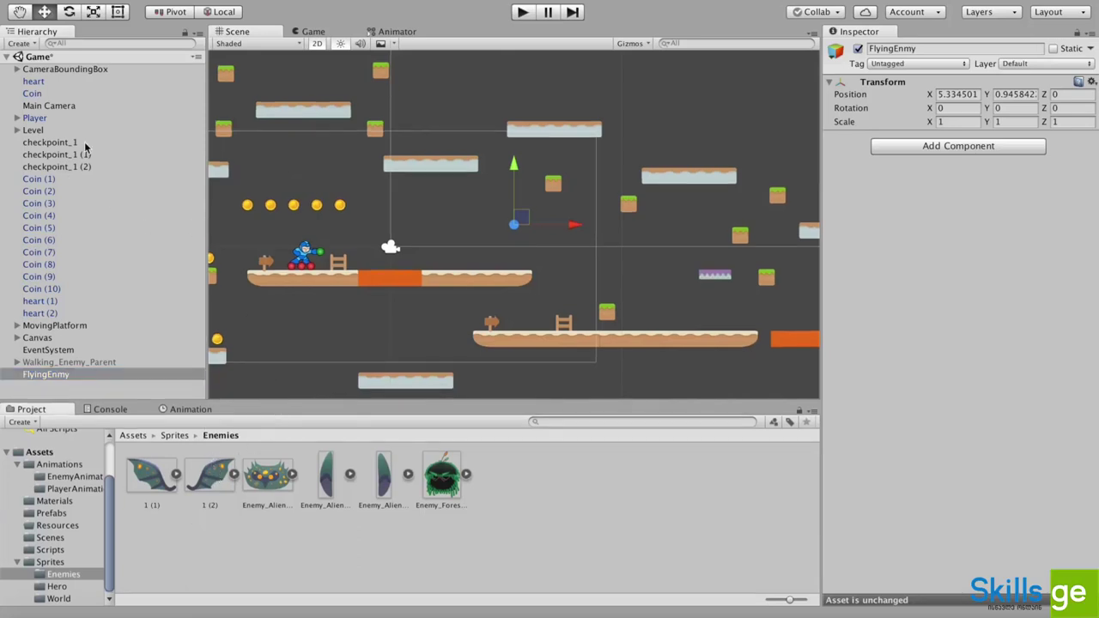
Make all objects from checkpoint_1 through heart (2) children of Level and collapse the Level group
left_click(51, 131)
left_click(52, 143)
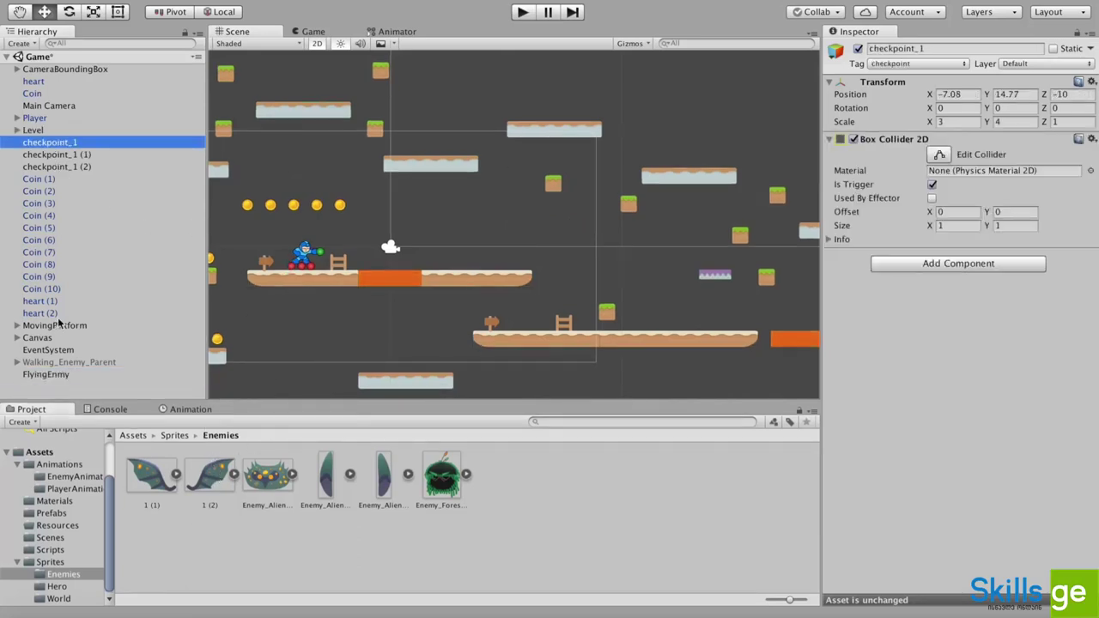
left_click(50, 314, "shift")
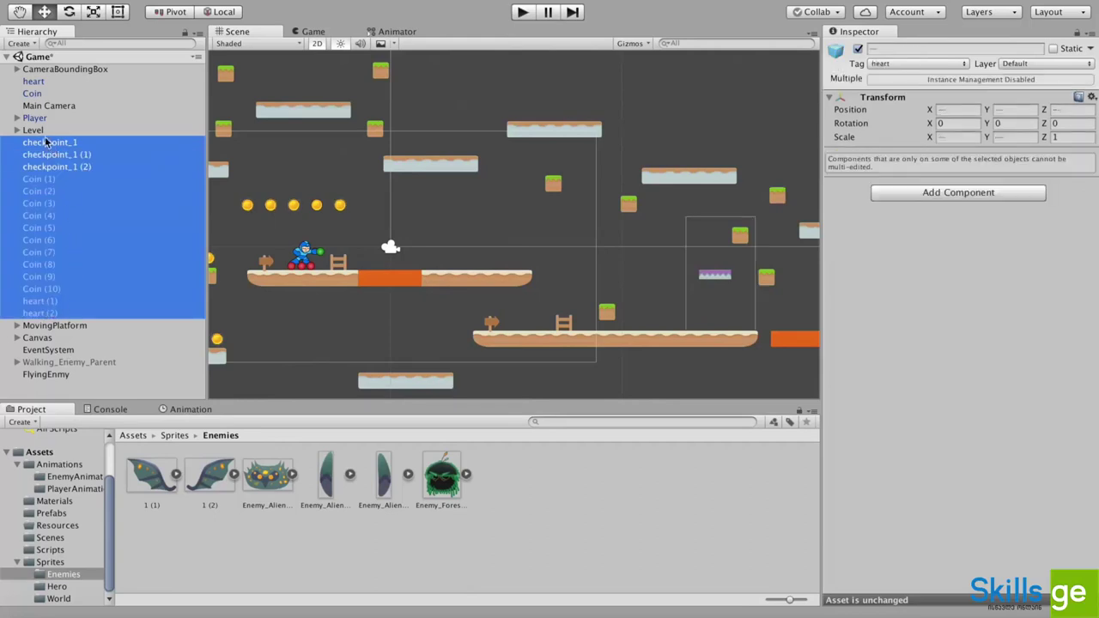
left_click_drag(47, 141, 42, 131)
scroll(52, 150, "up", 5)
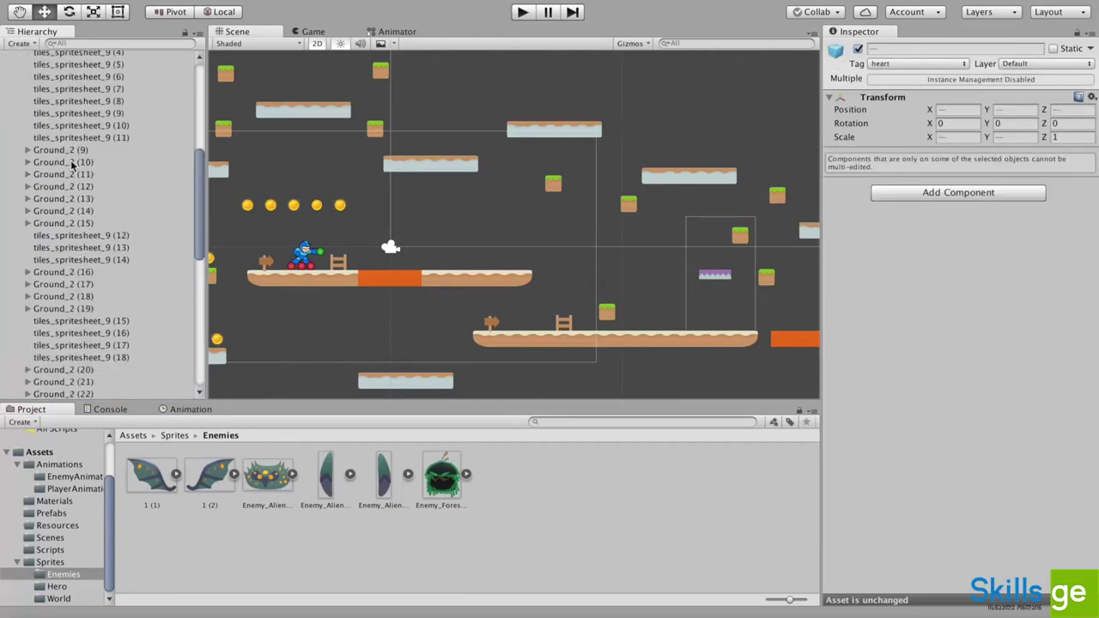
scroll(73, 163, "up", 10)
left_click(17, 130)
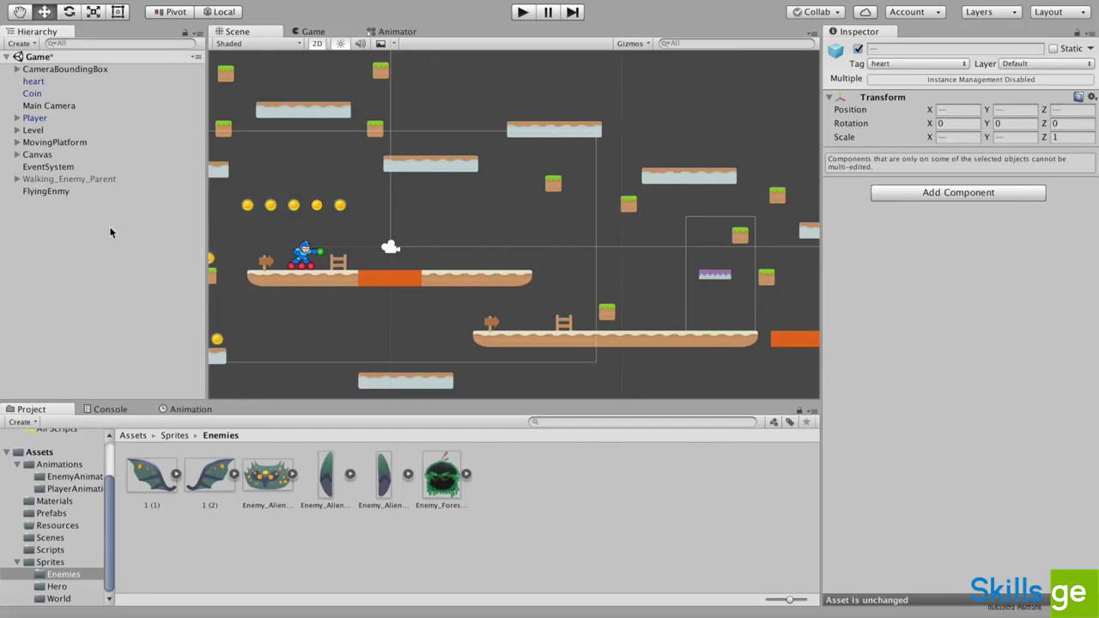
Examine Walking_Enemy_Parent in the scene by briefly activating it and inspecting its child objects
left_click(53, 178)
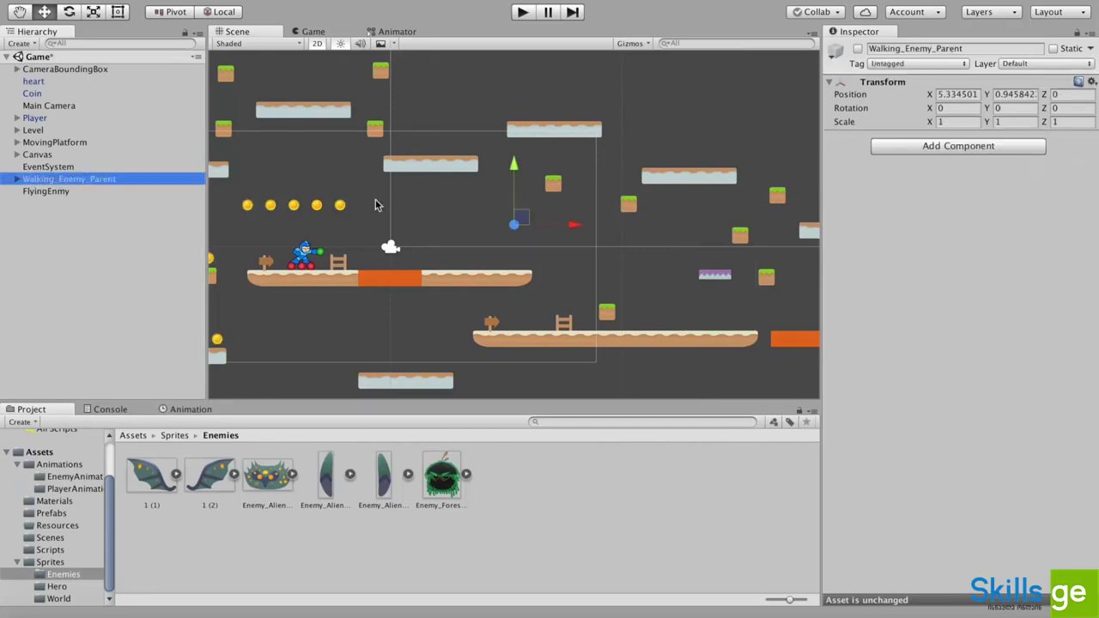
left_click(857, 49)
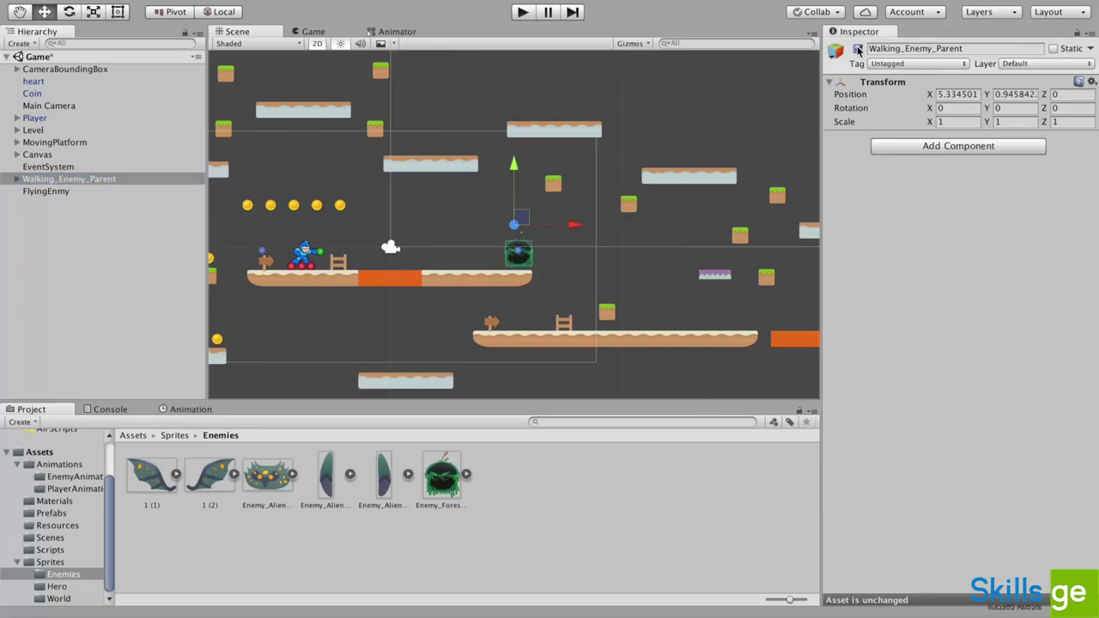
left_click(857, 49)
left_click(36, 192)
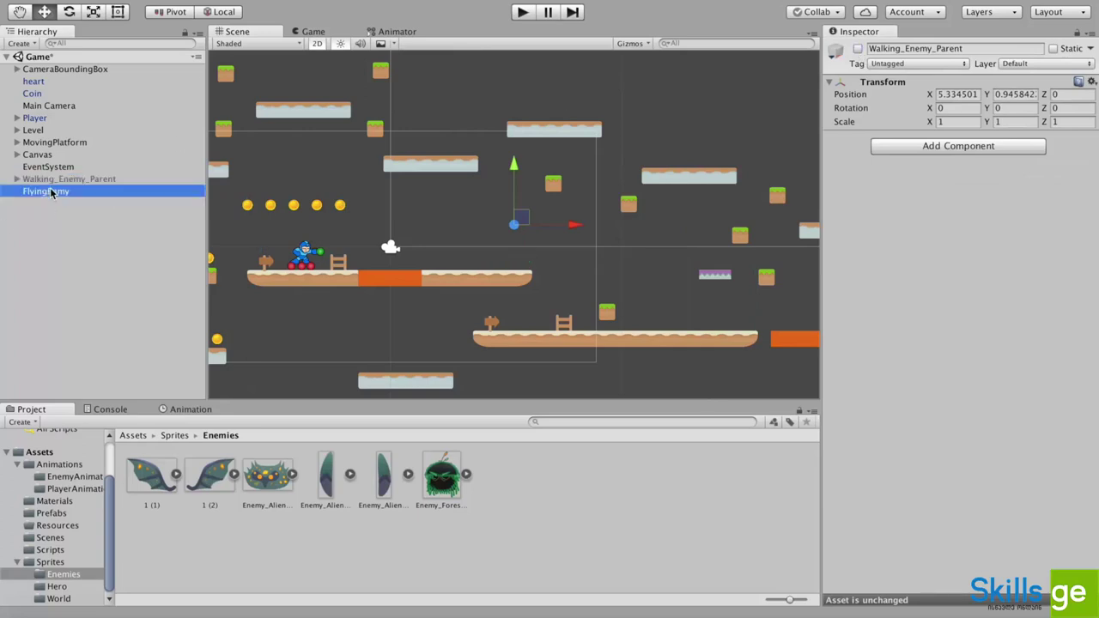
left_click(18, 179)
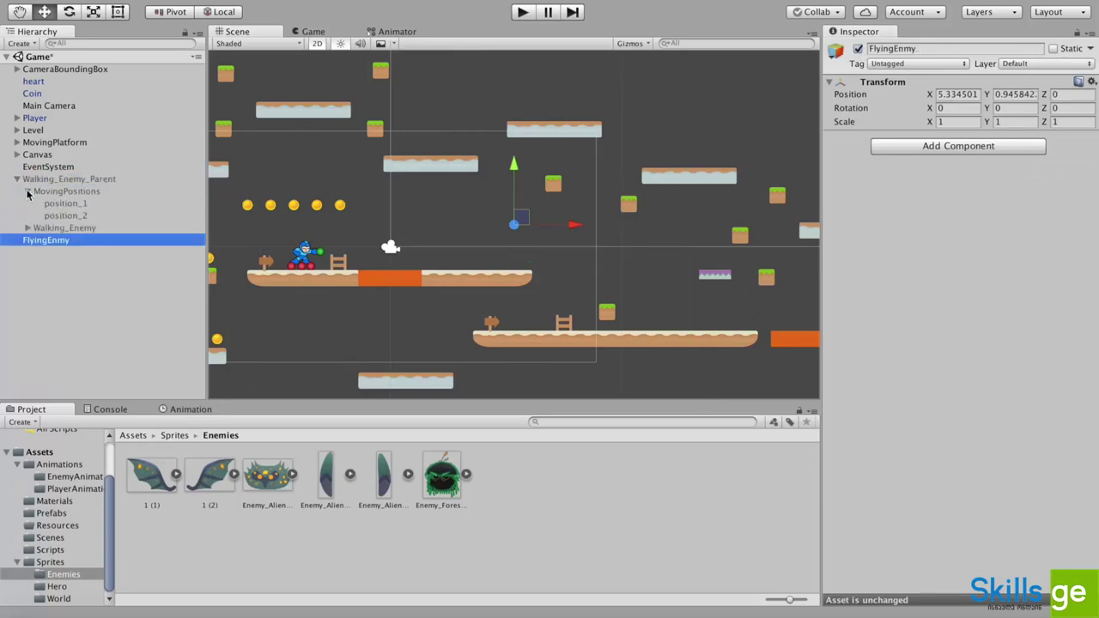
left_click(27, 191)
left_click(18, 180)
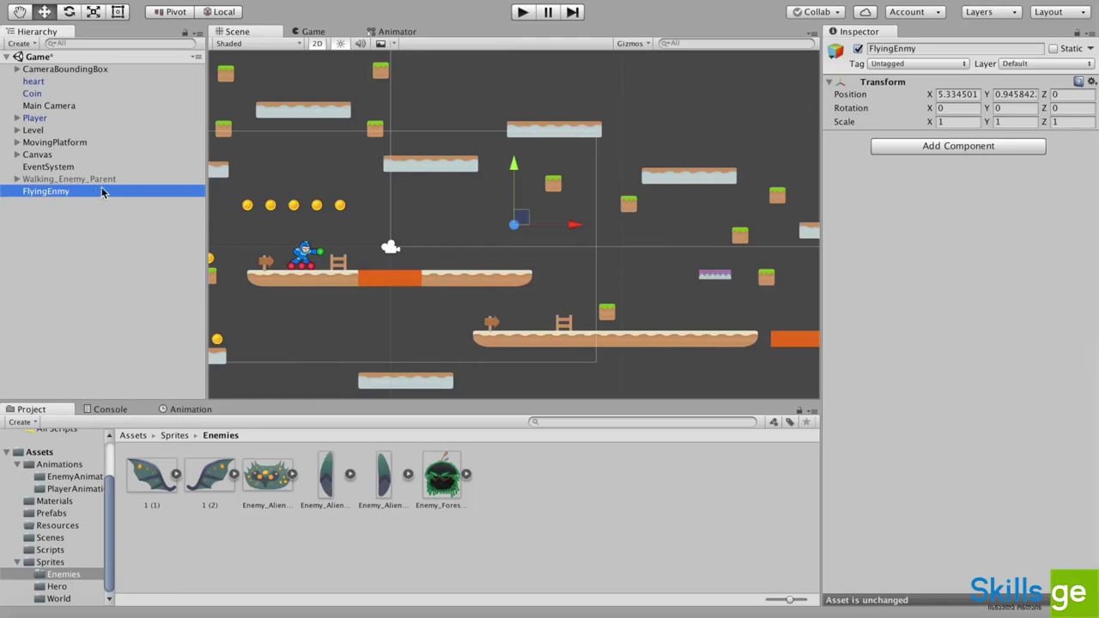
Assign the enemy tag to the FlyingEnmy object
left_click(57, 202)
left_click(51, 191)
left_click(895, 64)
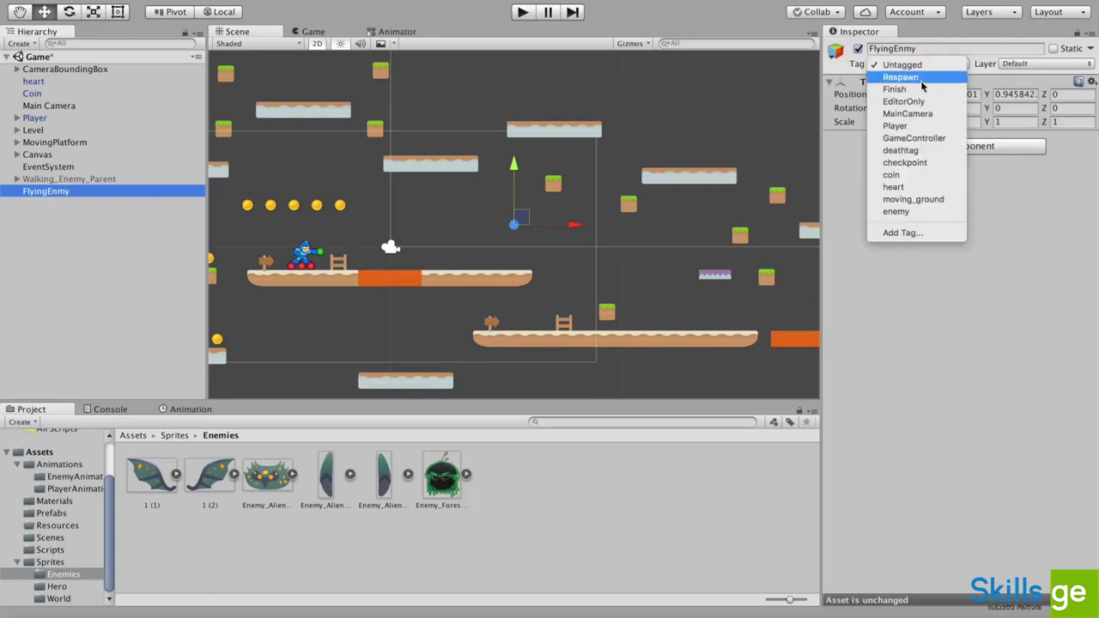
left_click(898, 212)
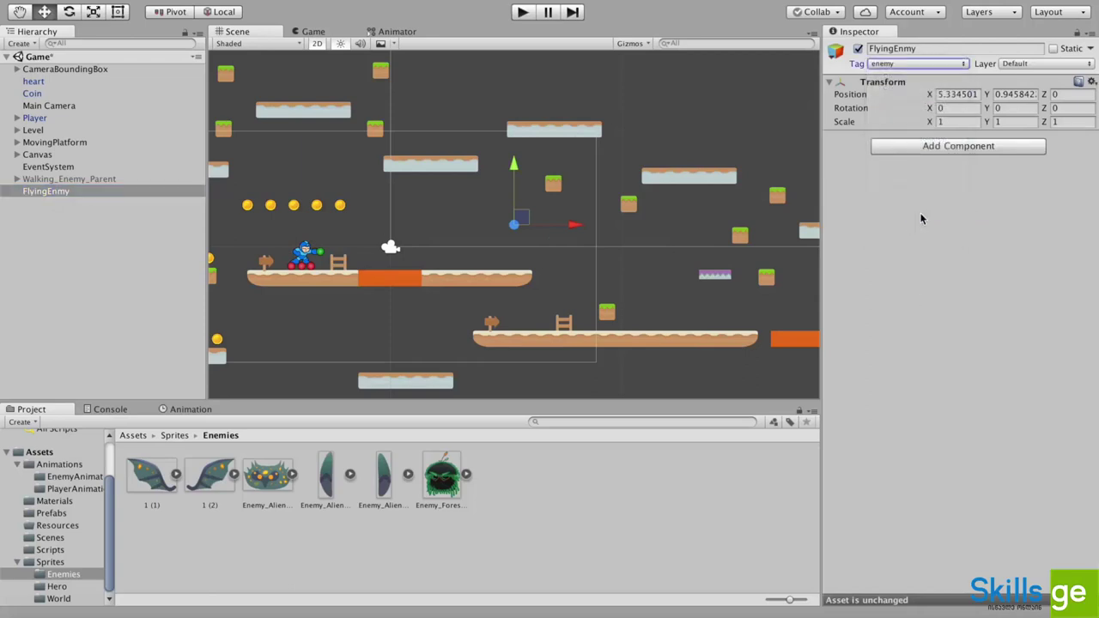
Add a Circle Collider 2D component to the FlyingEnmy object
left_click(944, 148)
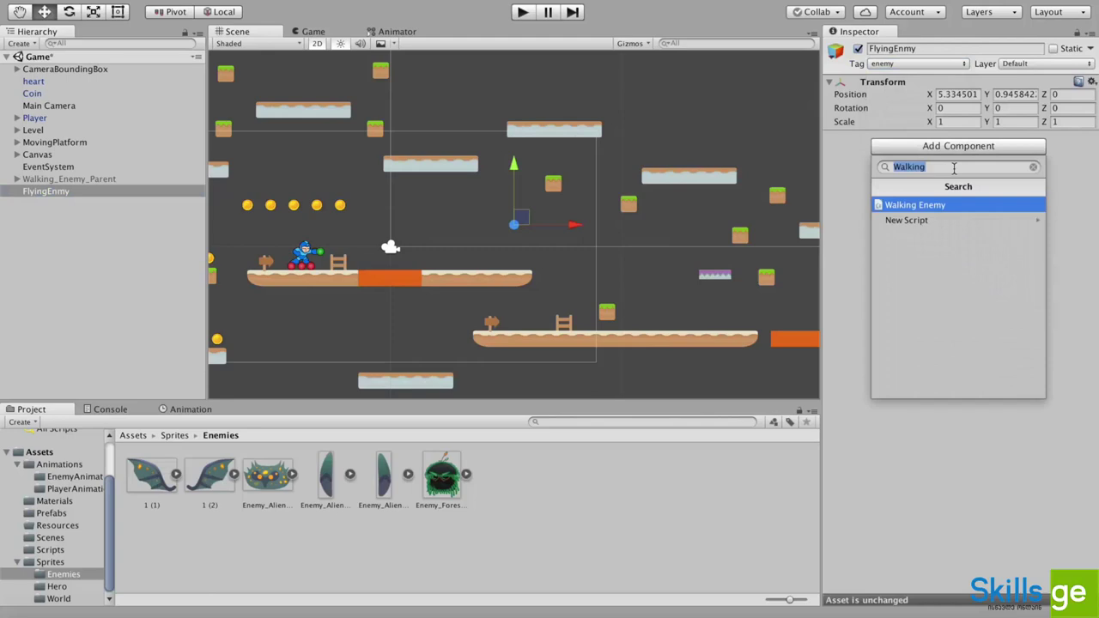
type("collid")
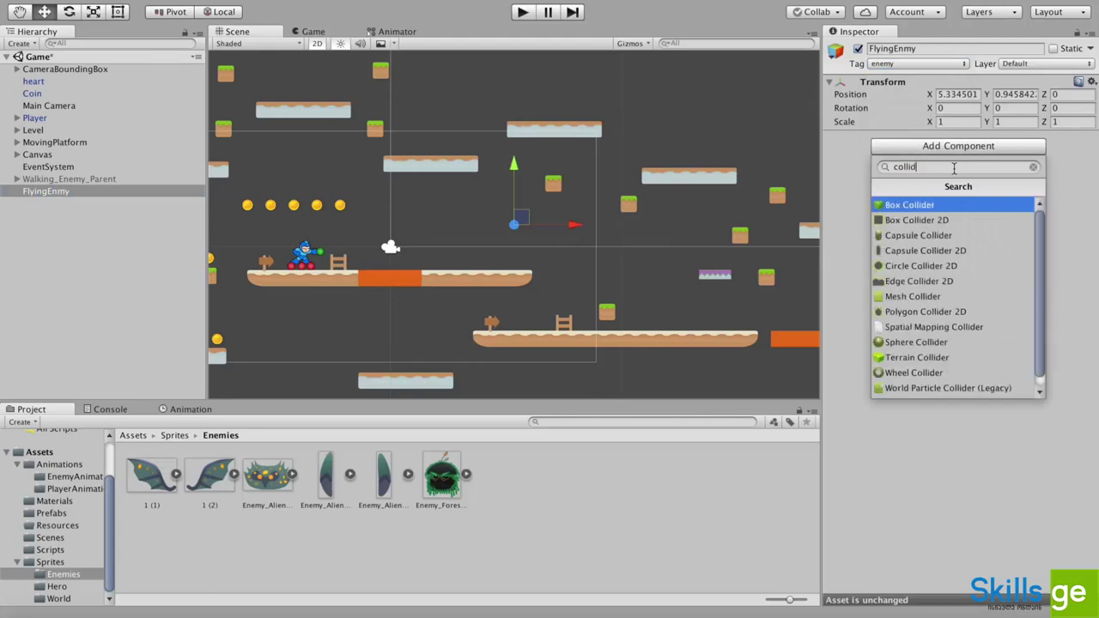
key("Down")
key("Down")
key("Down")
key("Down")
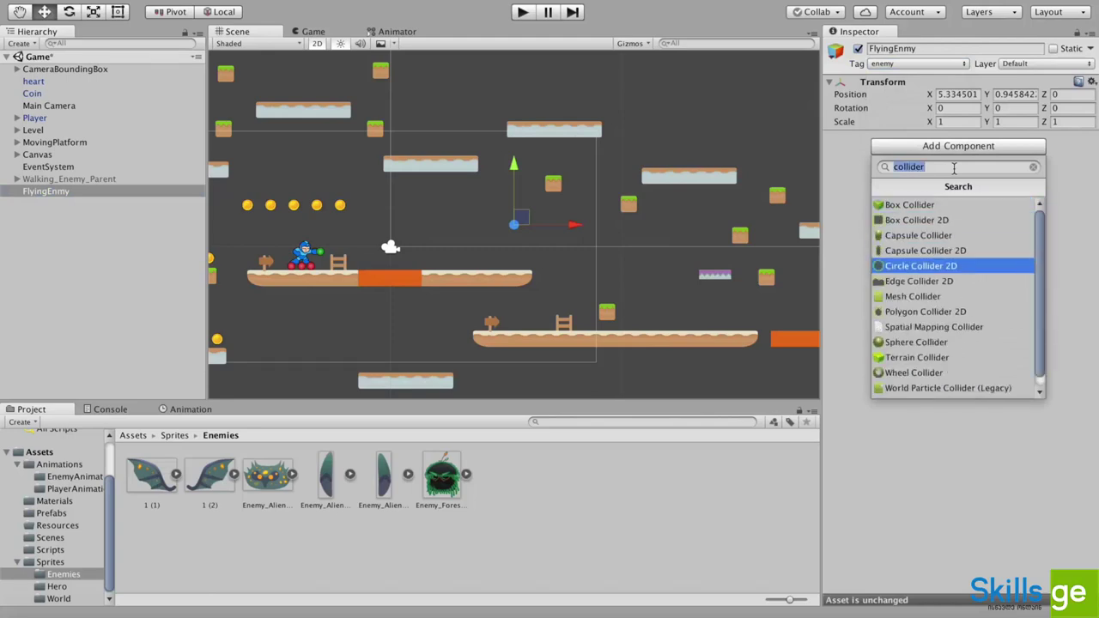
key("Return")
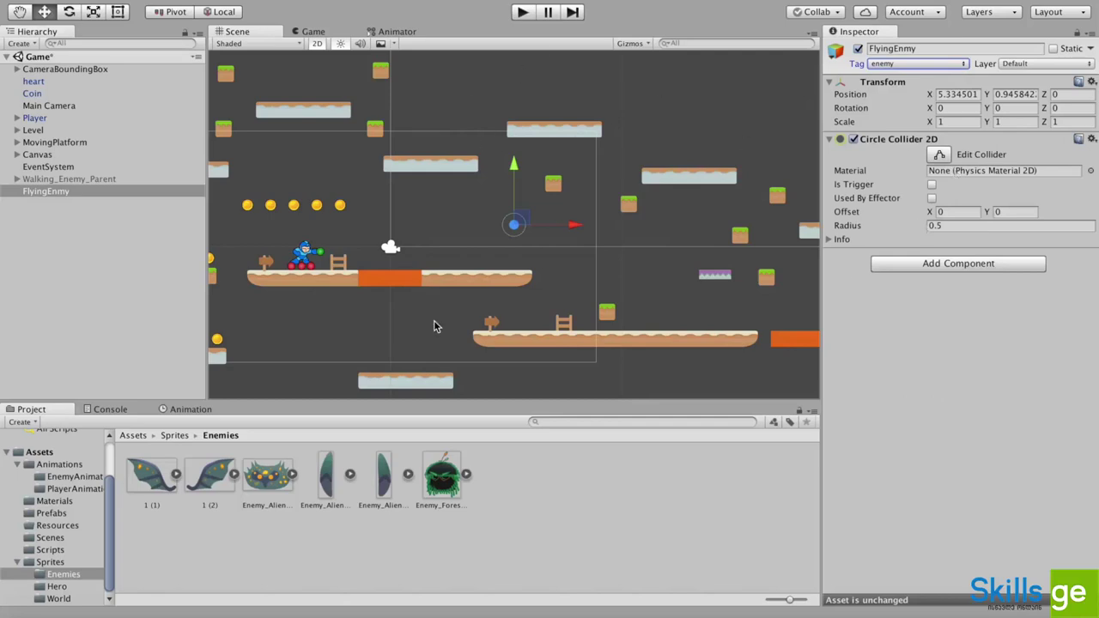
Create an empty child object under FlyingEnmy and name it Sprite
left_click(65, 192)
right_click(65, 193)
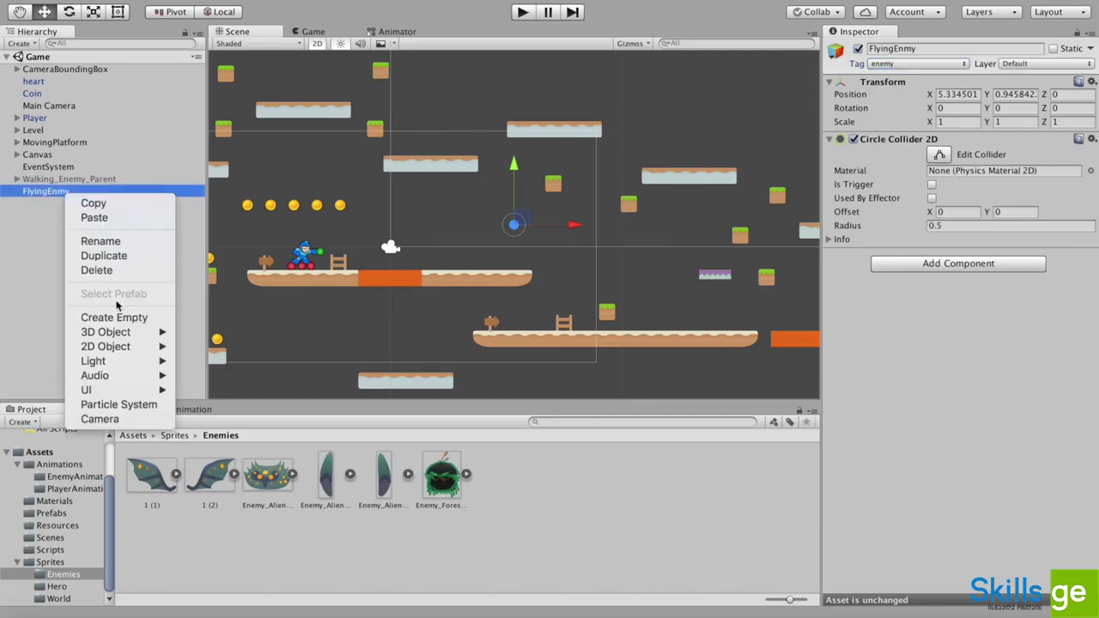
left_click(94, 320)
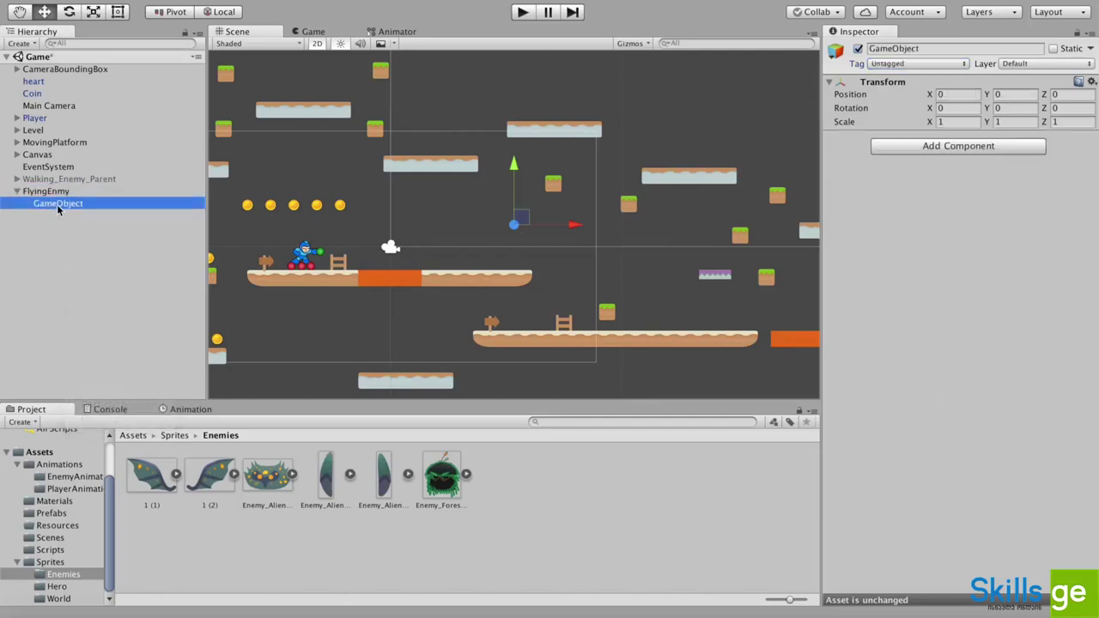
left_click(56, 204)
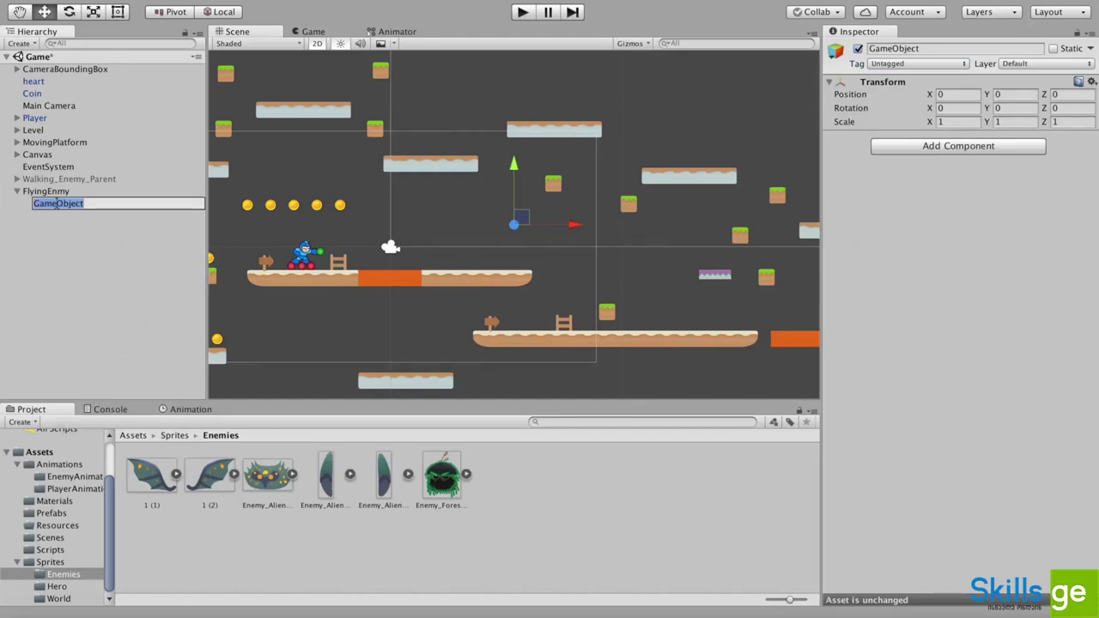
type("Sprite")
key("Return")
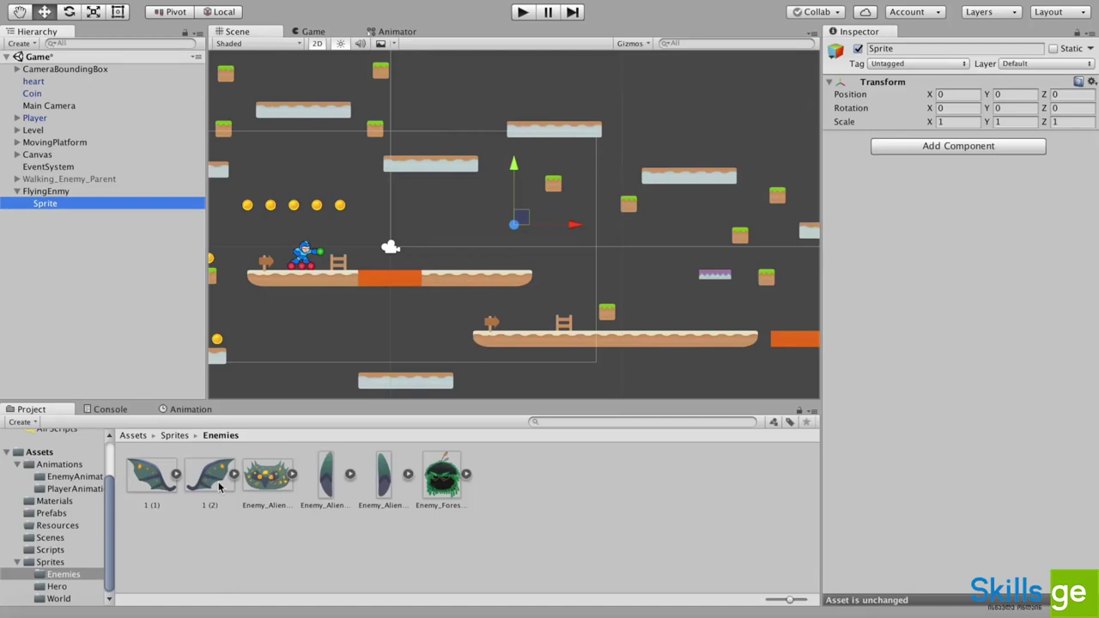
Create an empty child object under Sprite and name it Head
right_click(44, 203)
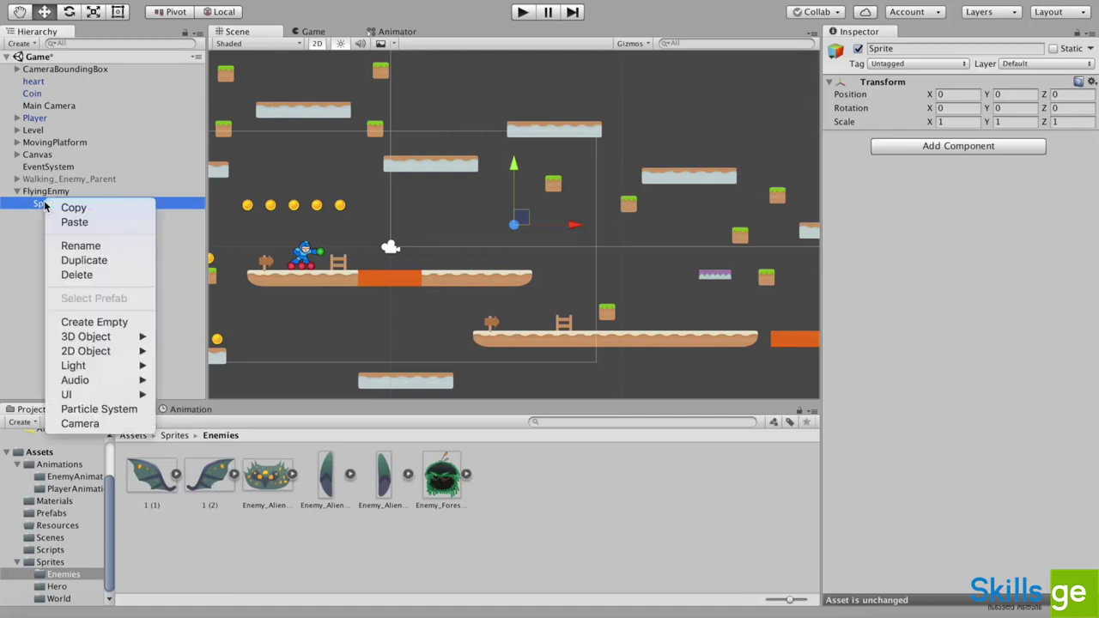
left_click(104, 325)
key("Return")
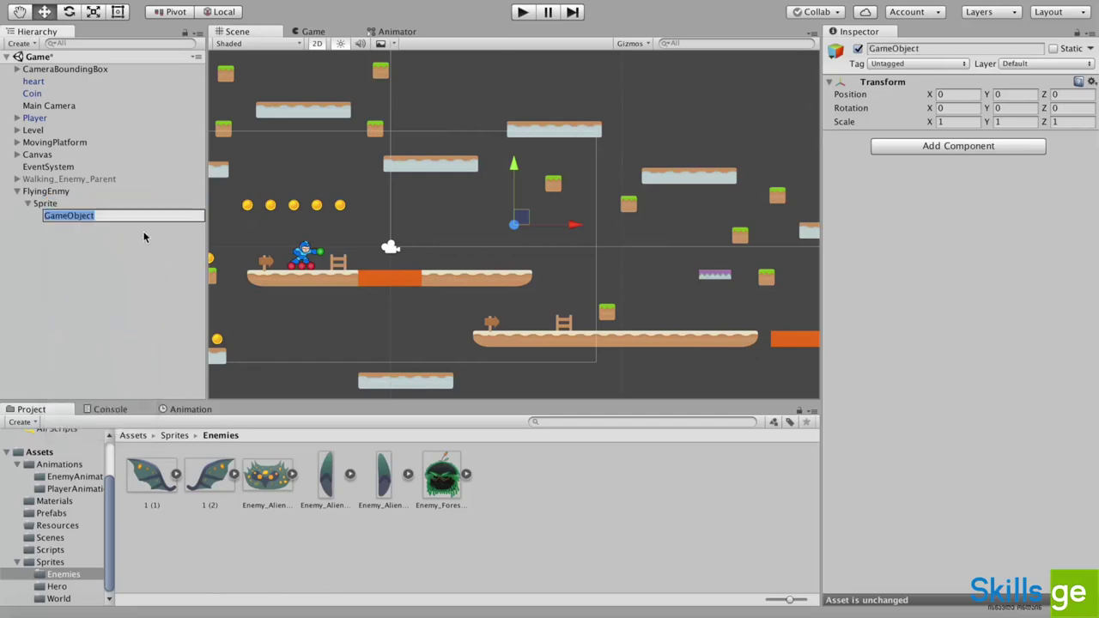
type("HEad")
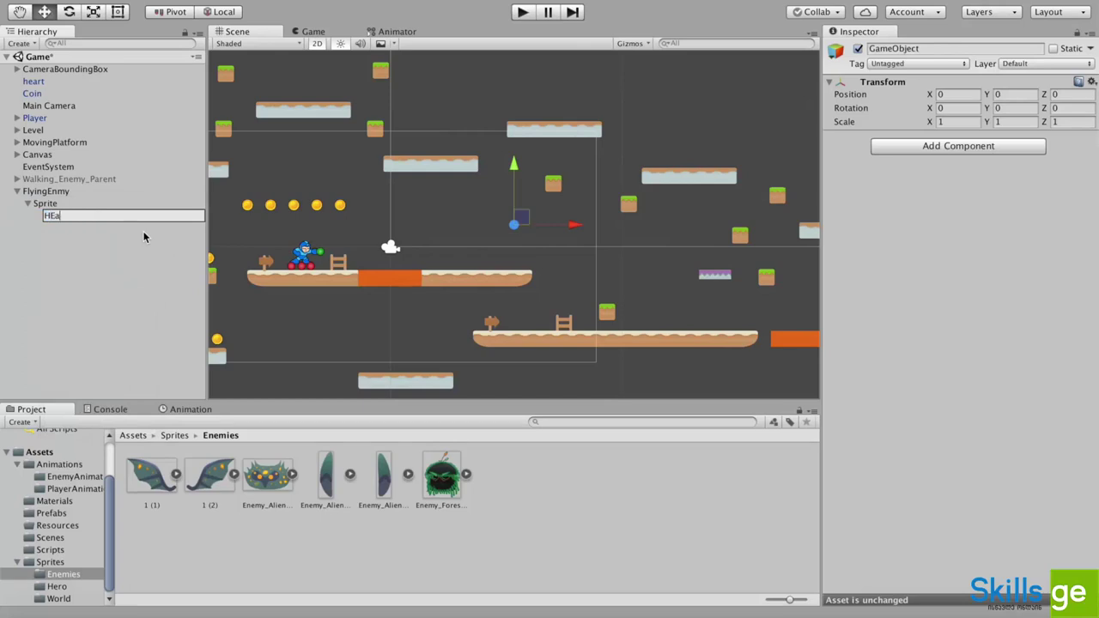
key("Return")
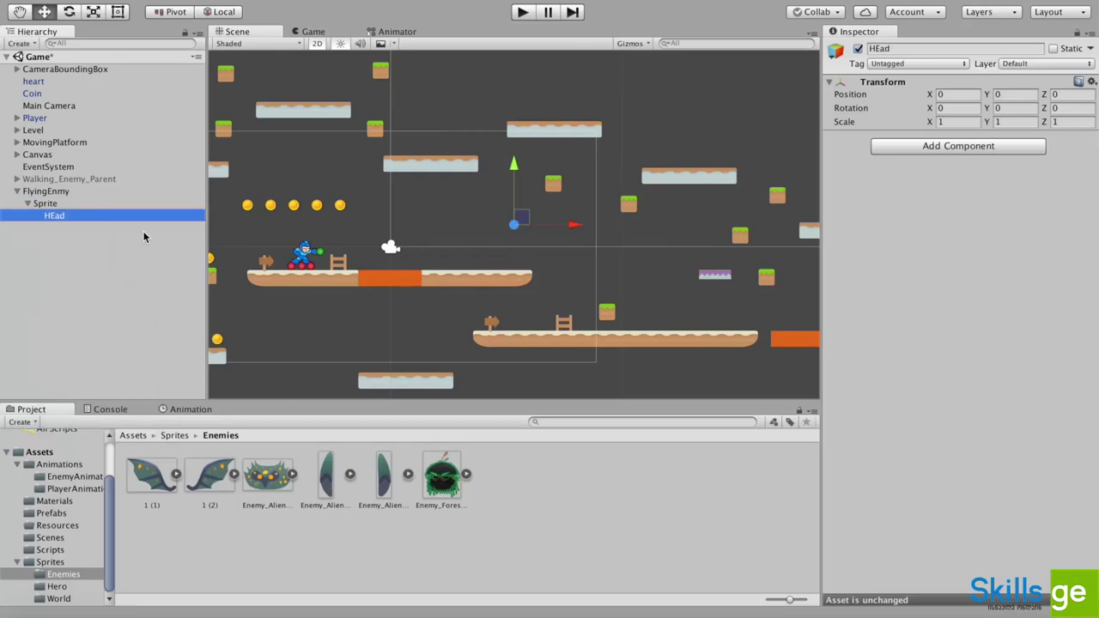
left_click(53, 215)
key("Delete")
type("e")
key("Return")
Create another empty object, place it directly under Sprite beside Head, and name it Wings
right_click(63, 217)
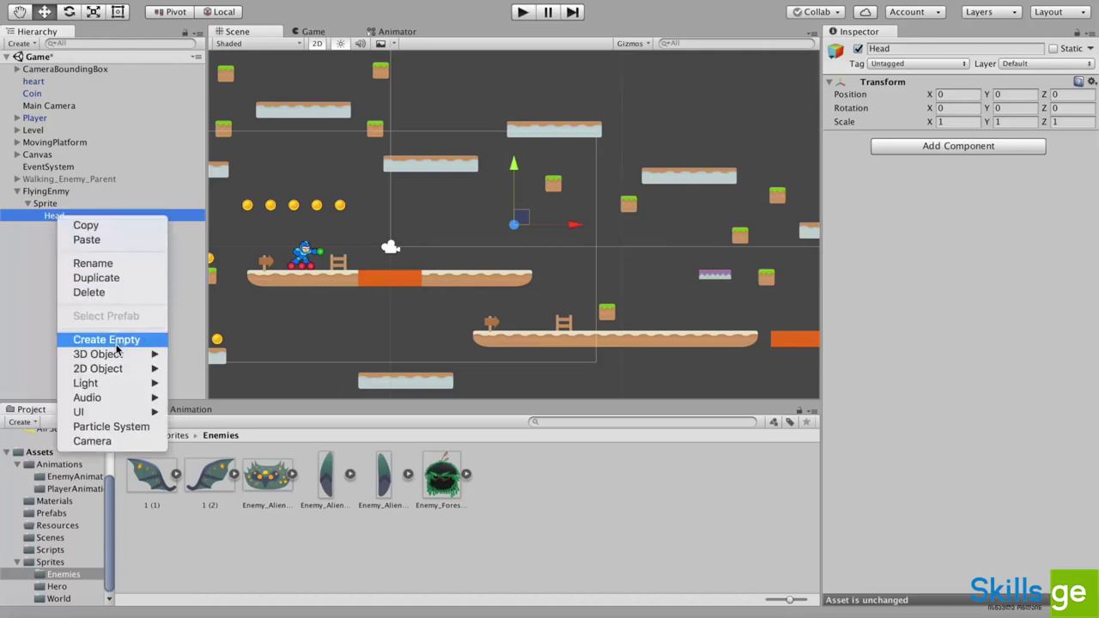
left_click(95, 339)
mouse_move(59, 226)
left_mouse_down()
mouse_move(55, 204)
mouse_move(55, 230)
mouse_move(76, 234)
mouse_move(70, 218)
mouse_move(71, 242)
left_mouse_up()
left_click(61, 220)
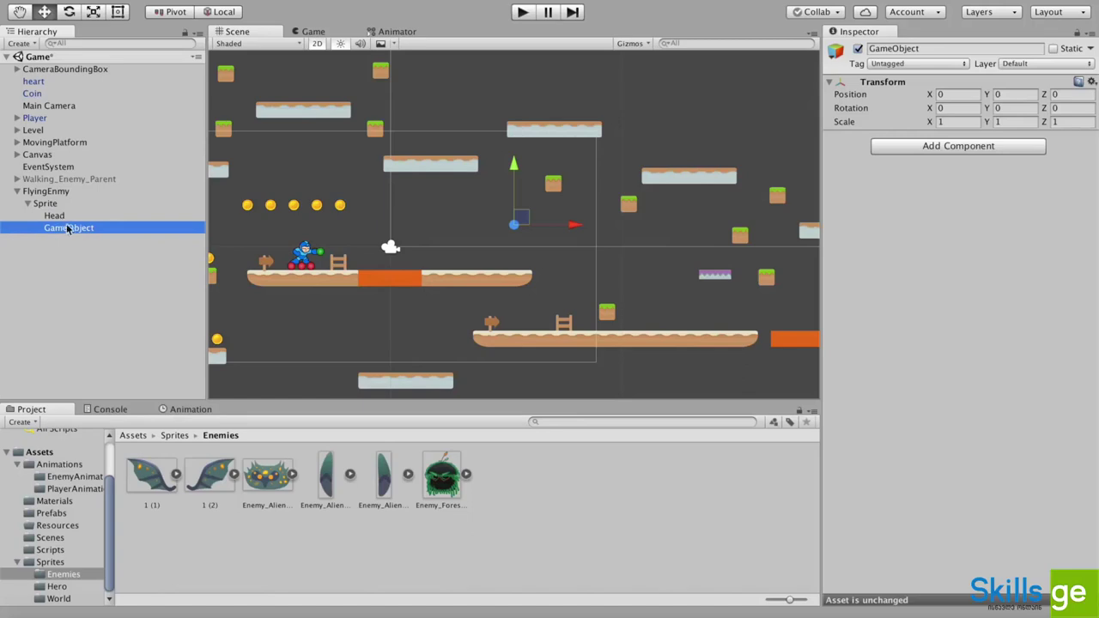
left_click(100, 232)
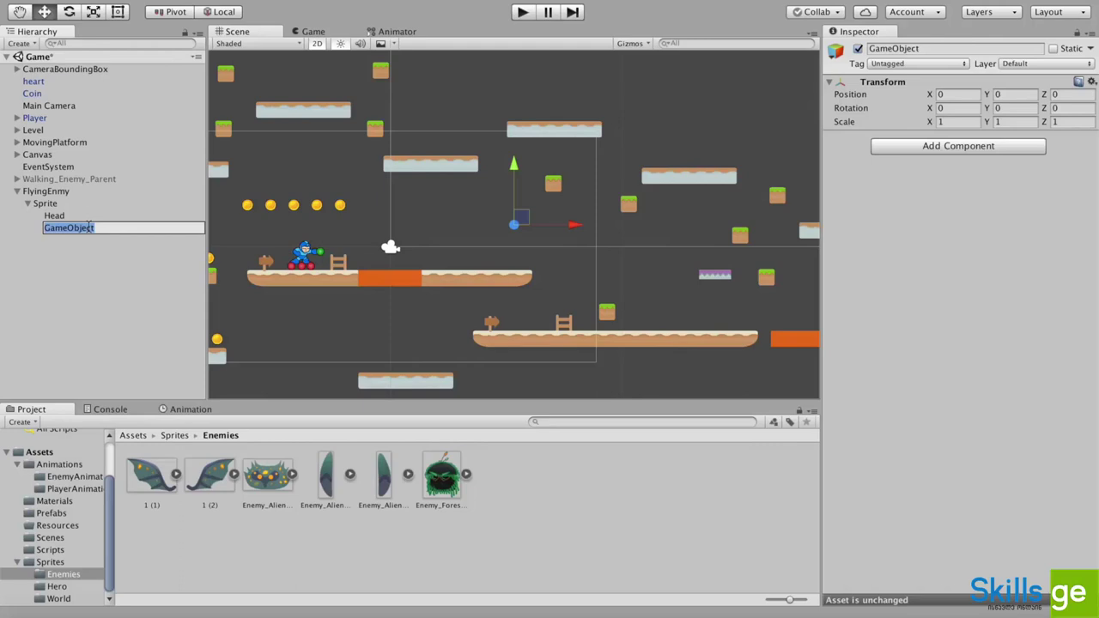
type("Wings")
key("Return")
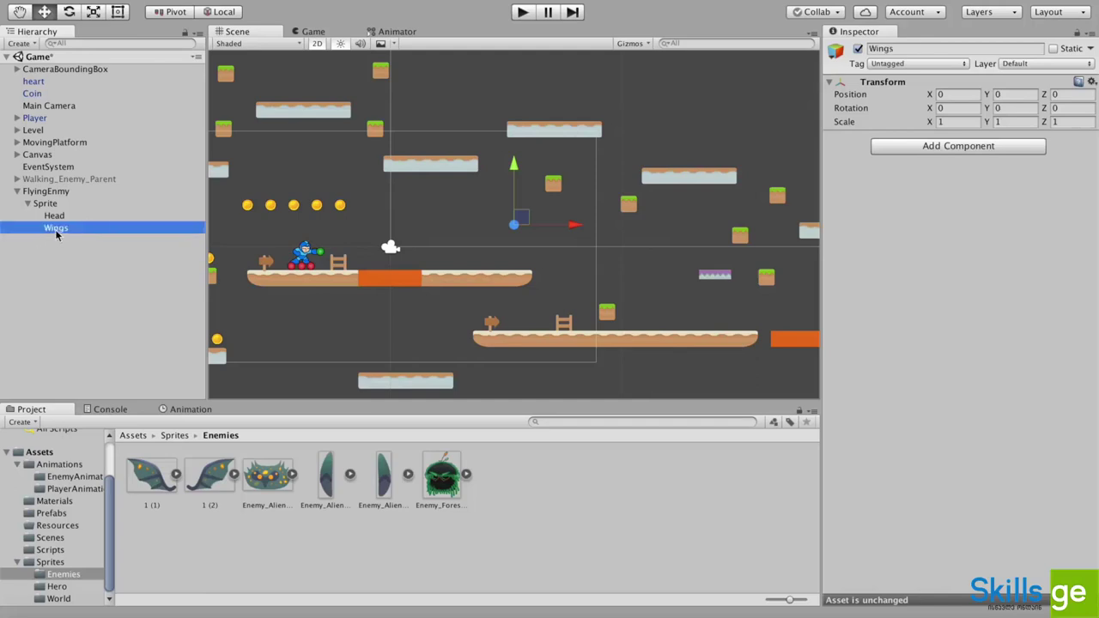
Create two empty child objects under Wings, named Left and Right
right_click(55, 229)
left_click(121, 348)
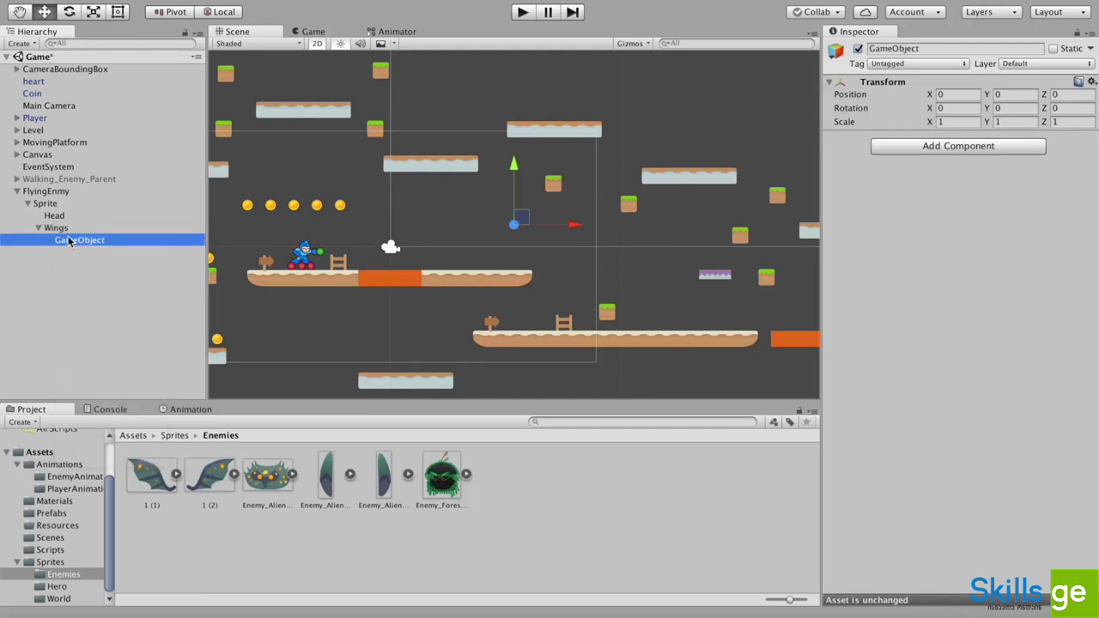
type("Left")
key("Return")
key("super+d")
key("Return")
type("Right")
key("Return")
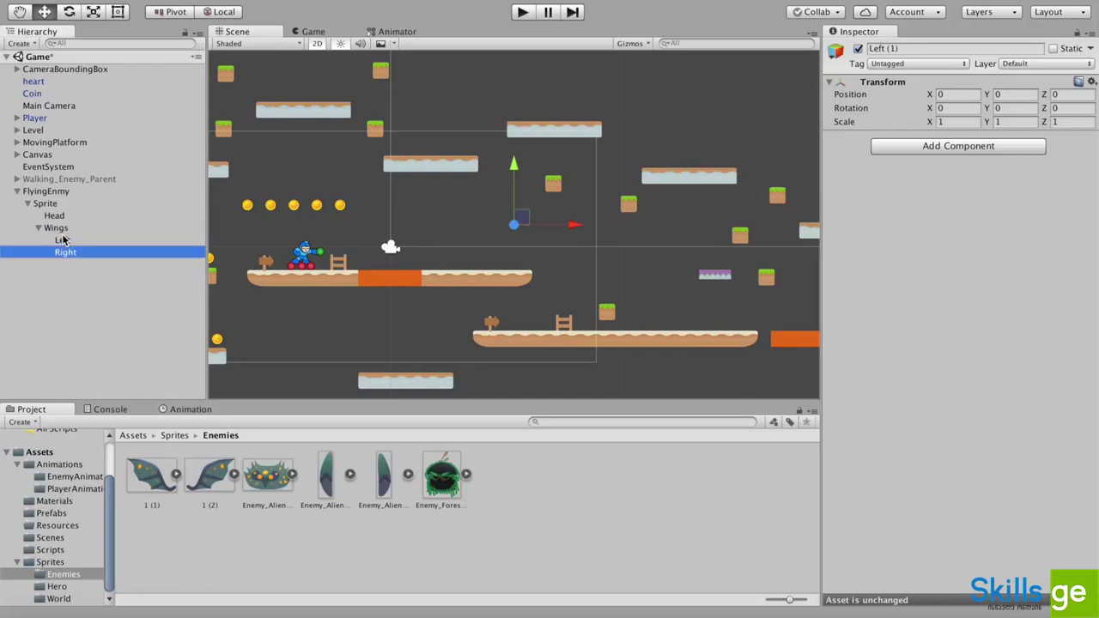
Duplicate the Wings group with its Left and Right children and rename the copy Legs
left_click(37, 227)
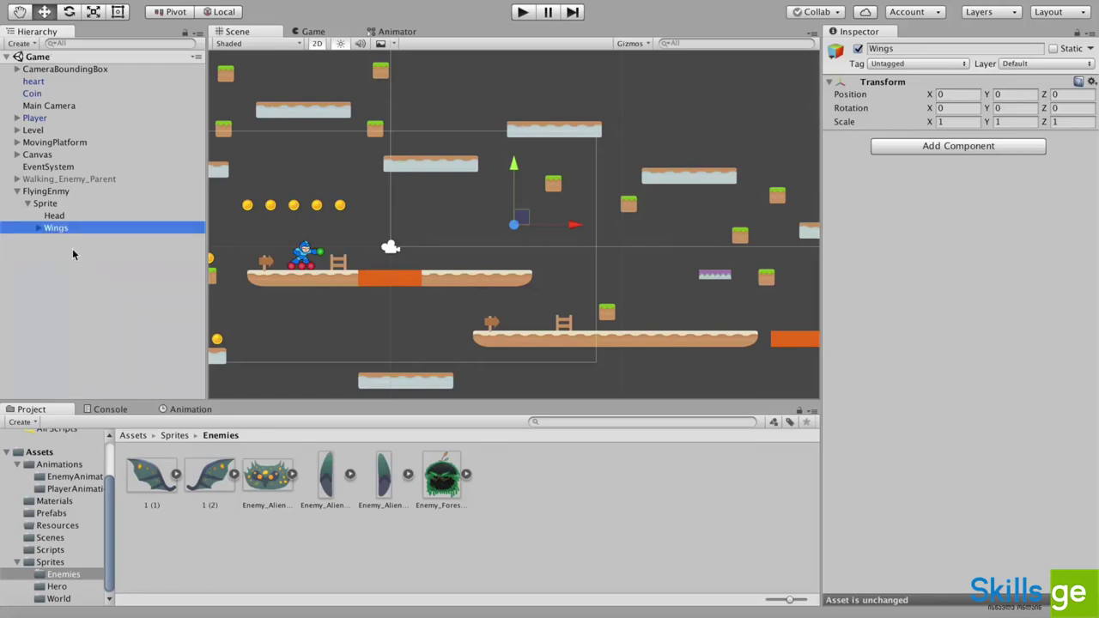
key("super+d")
key("Return")
type("L")
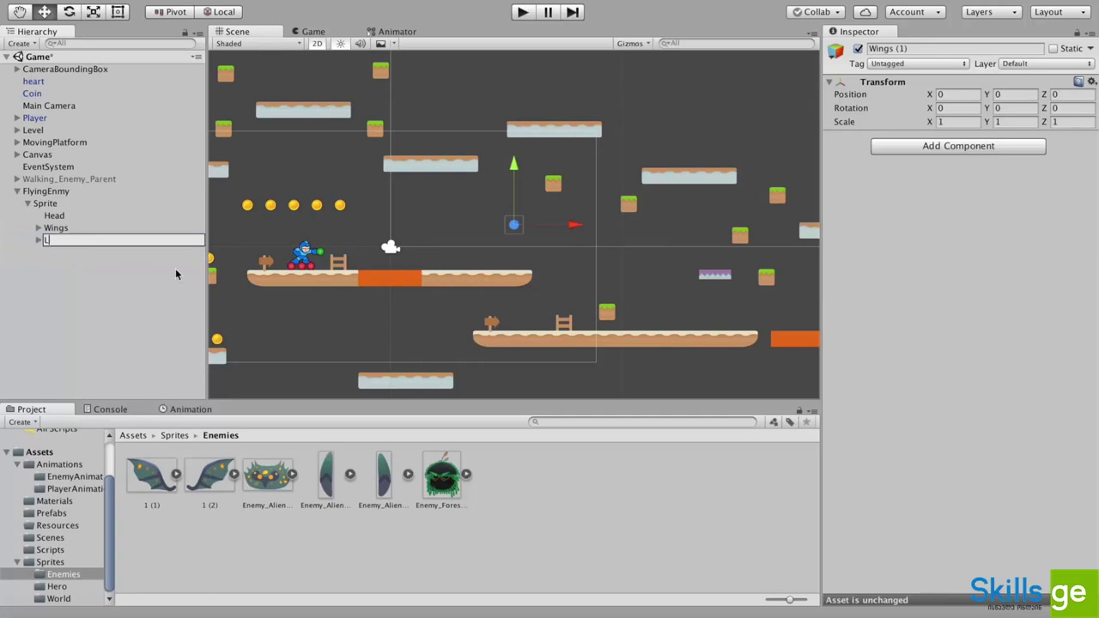
type("egs")
key("Return")
key("Right")
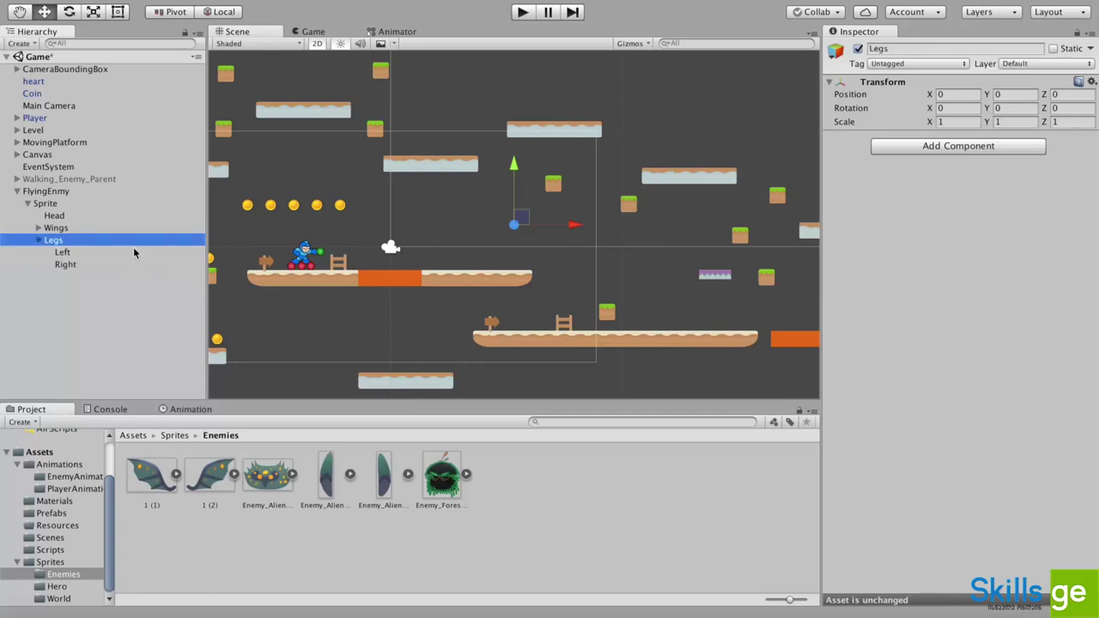
left_click(72, 255)
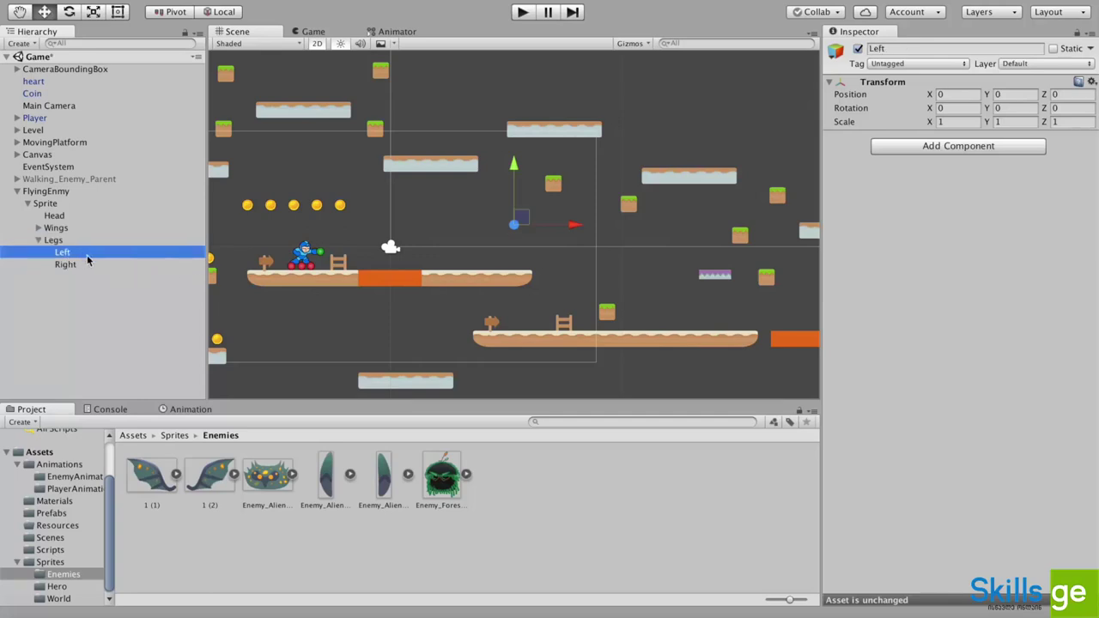
left_click(38, 228)
Add a Sprite Renderer to the Head object and assign it the Enemy_Alien_Head_1 sprite
left_click(56, 215)
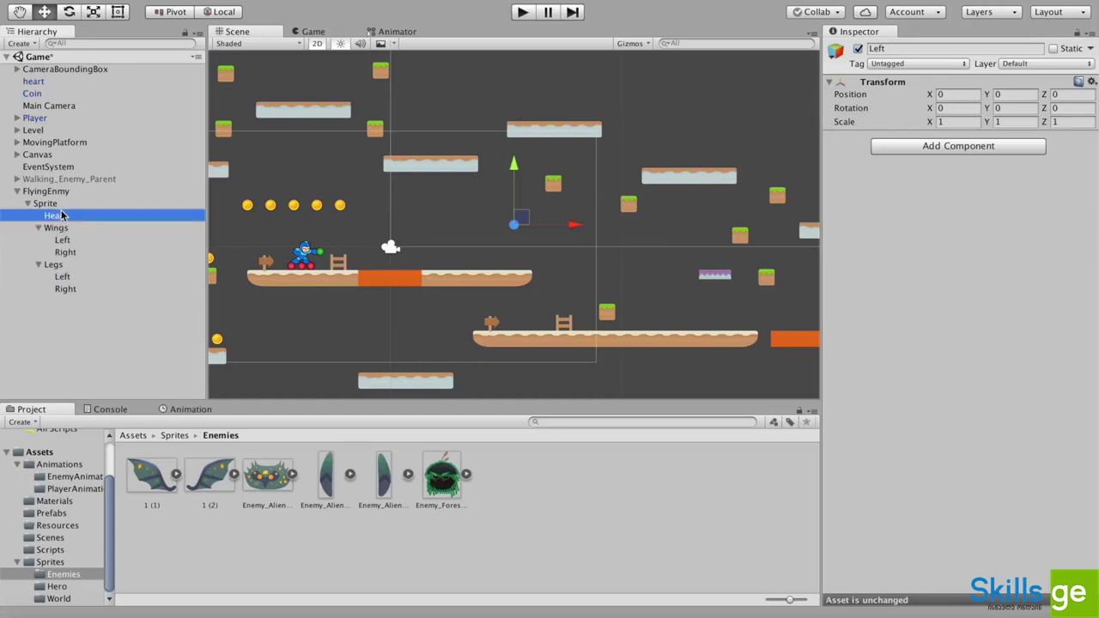
left_click(925, 146)
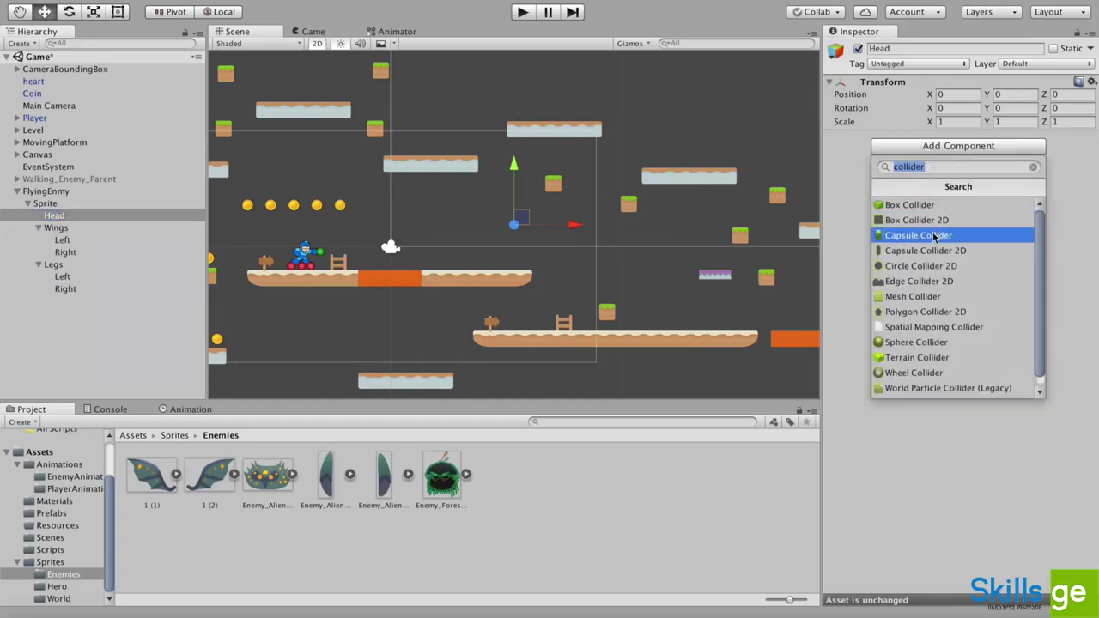
type("sprite")
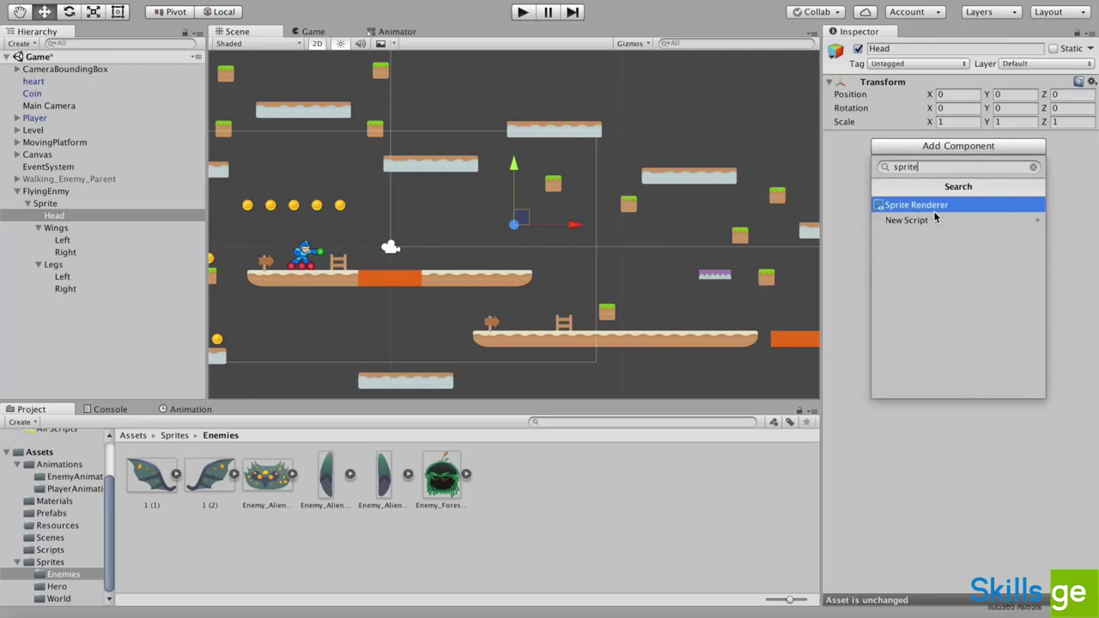
key("Return")
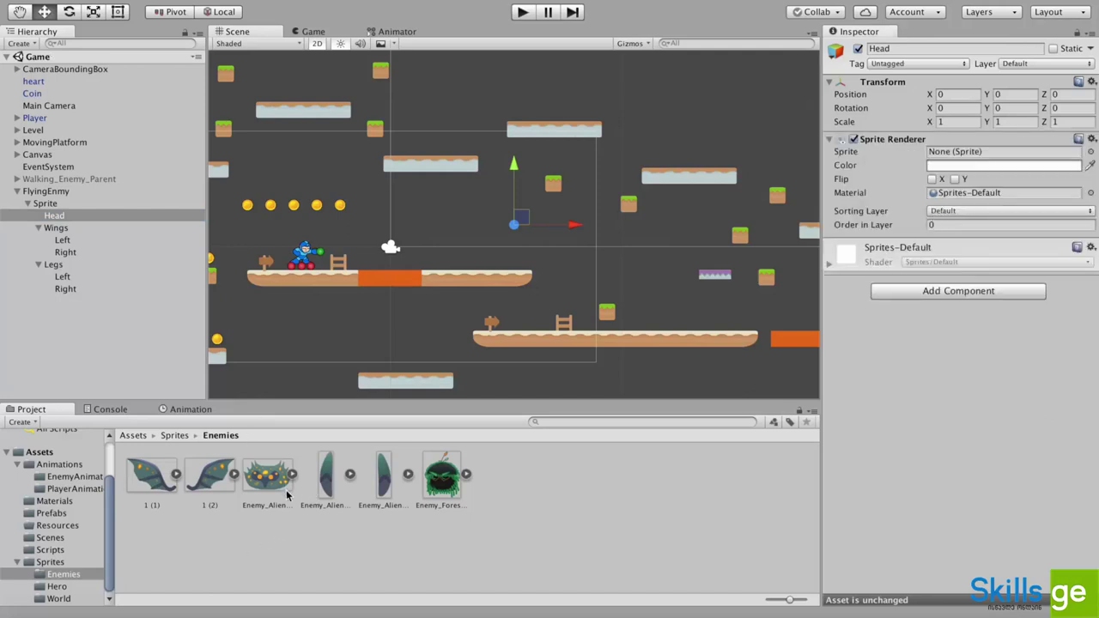
left_click_drag(273, 478, 986, 154)
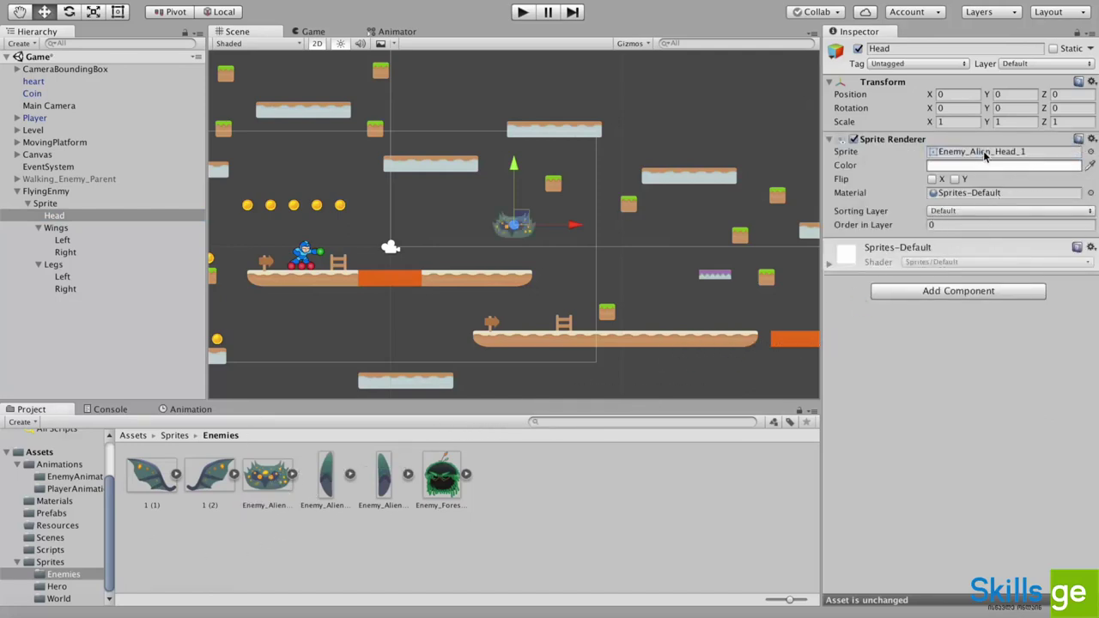
Add a Sprite Renderer component to both the Left and Right objects under Wings
left_click(63, 241)
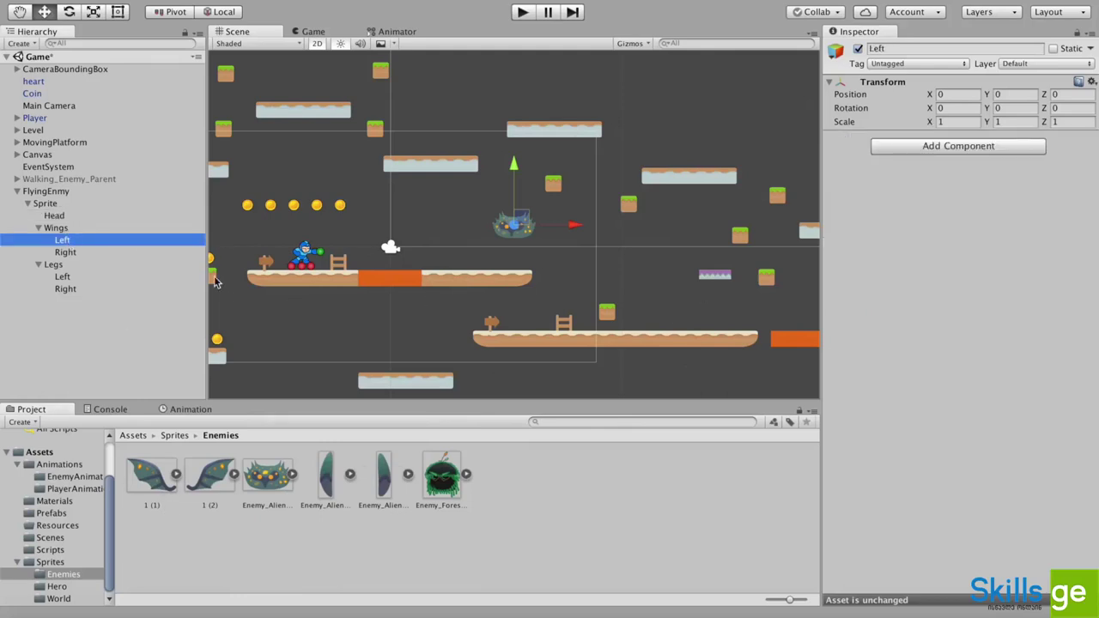
left_click(75, 252, "shift")
left_click(992, 146)
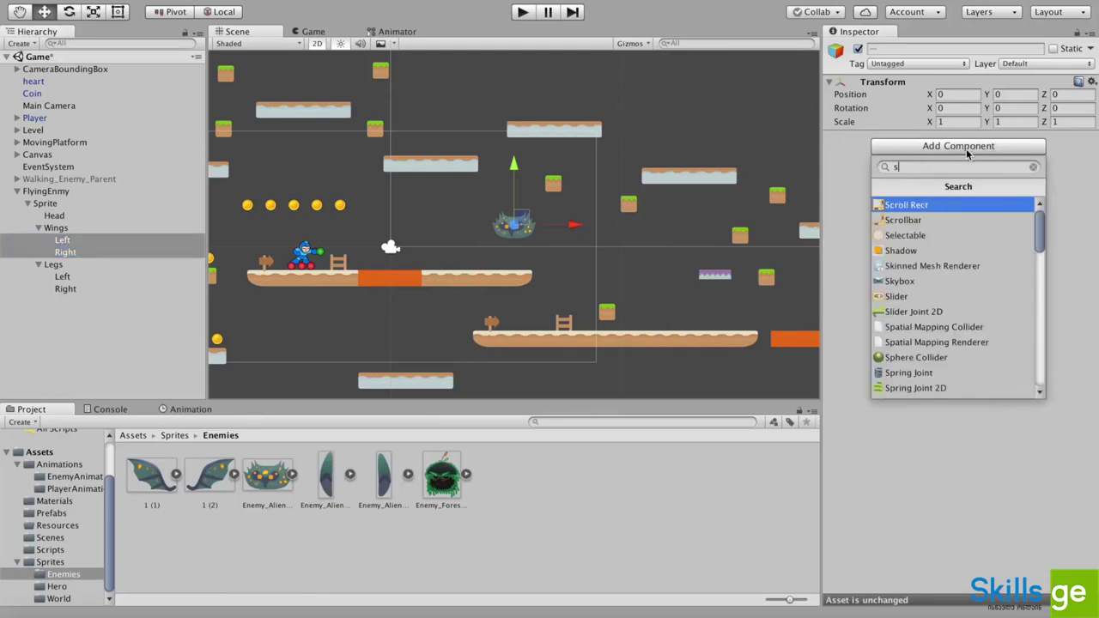
key("Return")
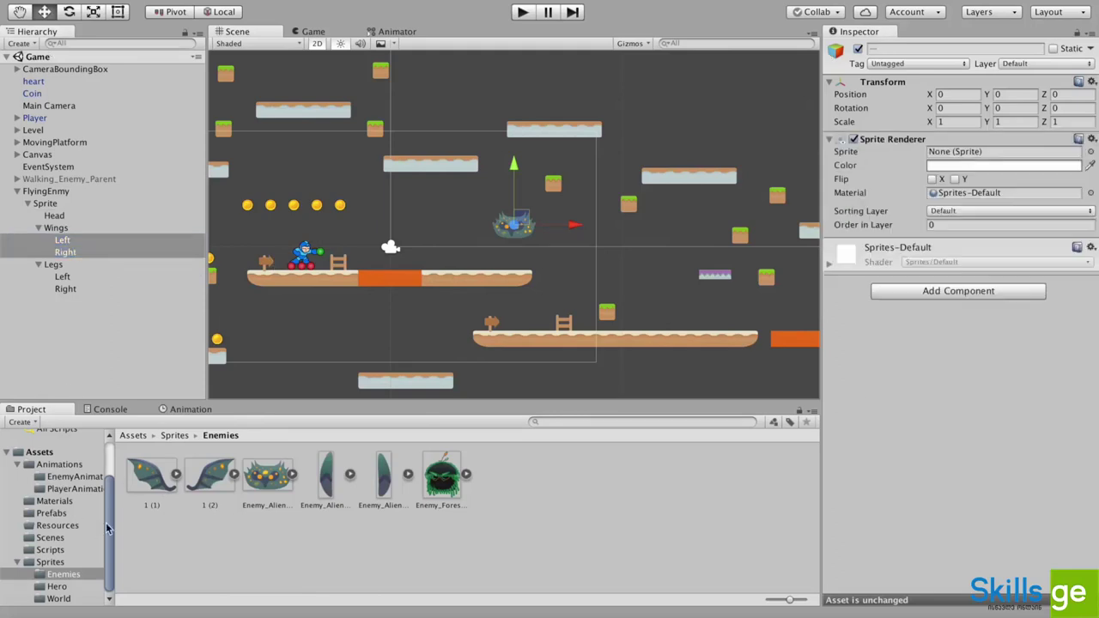
Assign sprite 1 (1) to the Left wing and move it to the left side of the head
left_click(66, 242)
left_click_drag(152, 477, 990, 153)
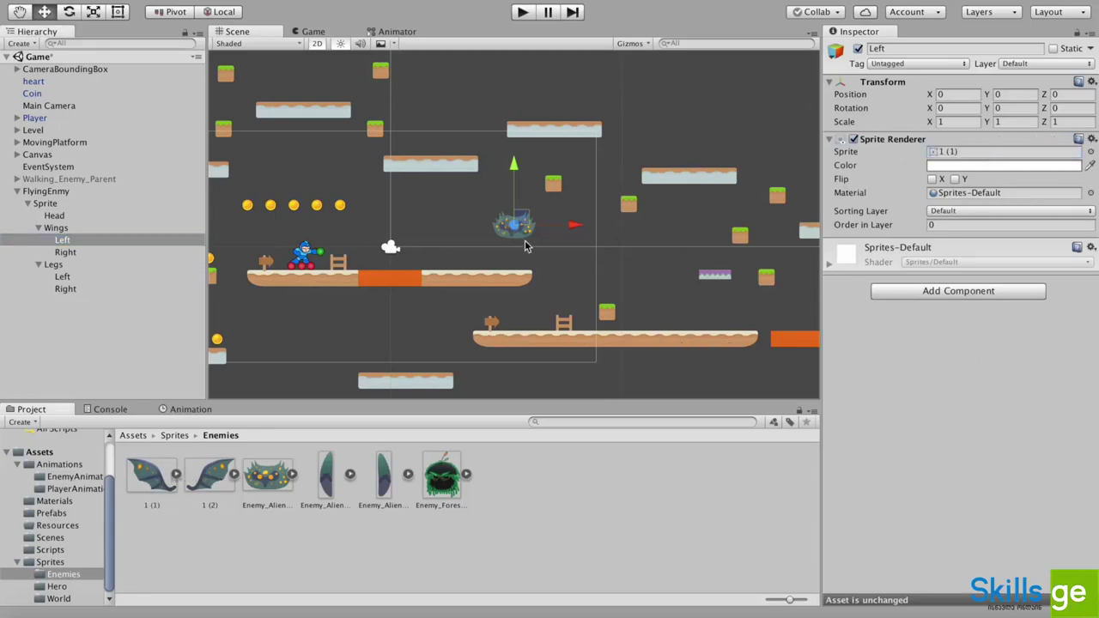
left_click_drag(529, 223, 499, 216)
Assign sprite 1 (2) to the Right wing and move it beside the head at about X 1.389, Y 0.18
left_click(67, 253)
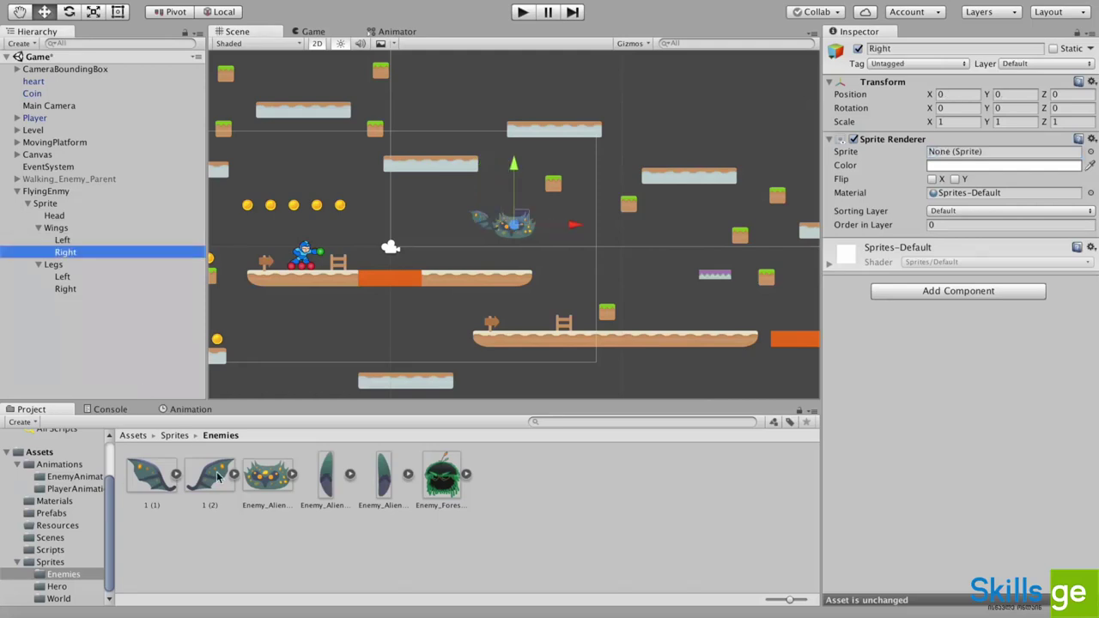
left_click_drag(221, 474, 964, 153)
scroll(545, 210, "up", 3)
scroll(545, 204, "up", 5)
left_click_drag(515, 219, 643, 201)
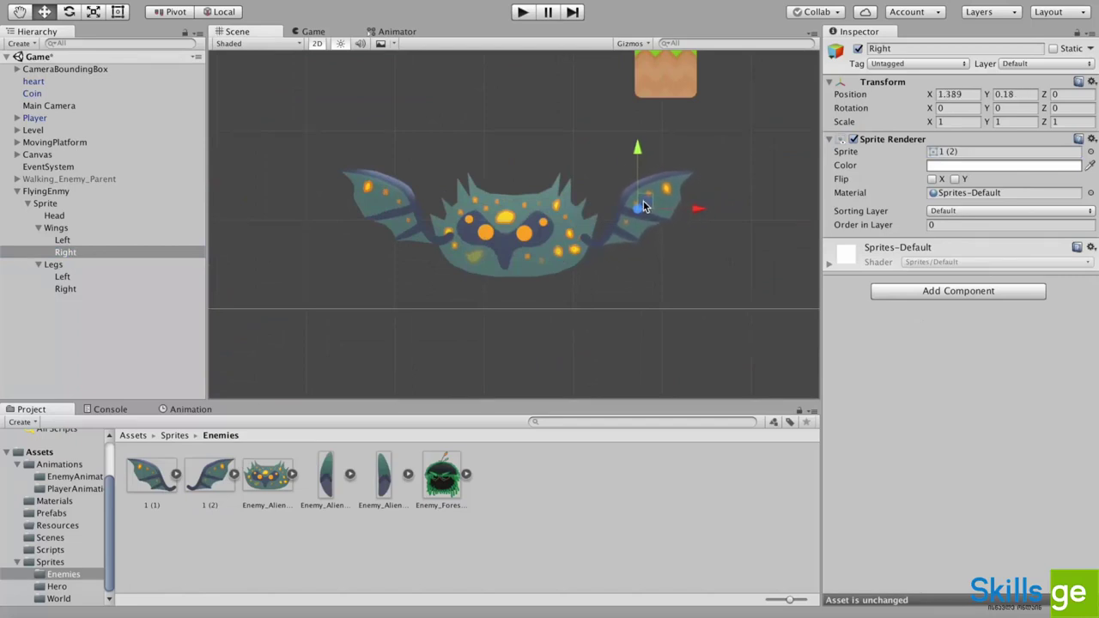
Set the sorting layer to layer_2 for the Head and layer_1 for both wings
left_click(66, 217)
left_click(953, 212)
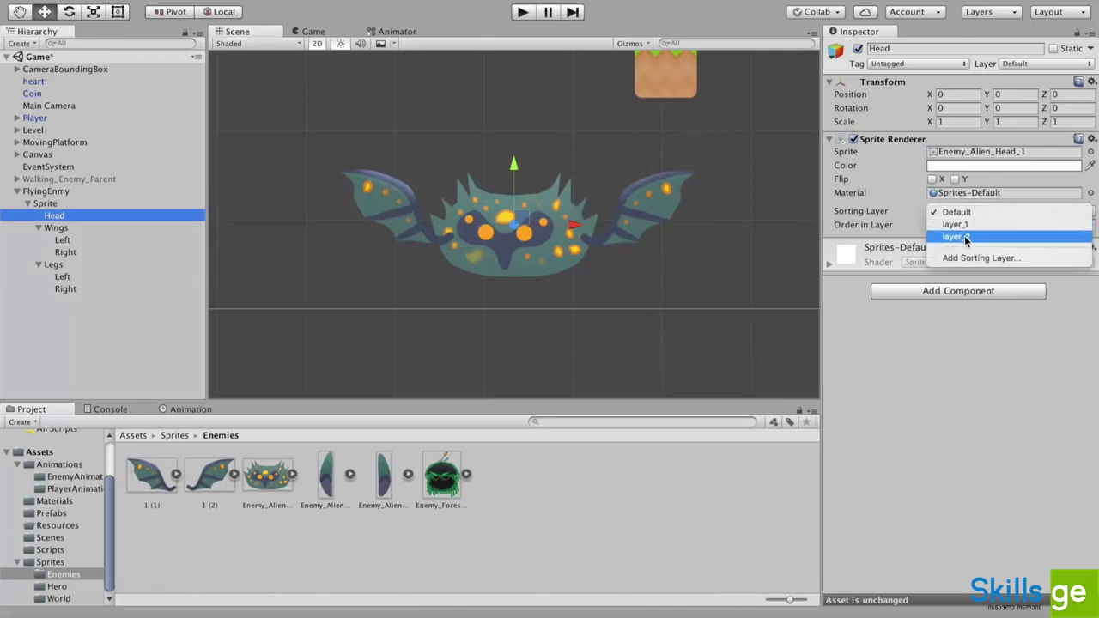
left_click(964, 237)
left_click(63, 242)
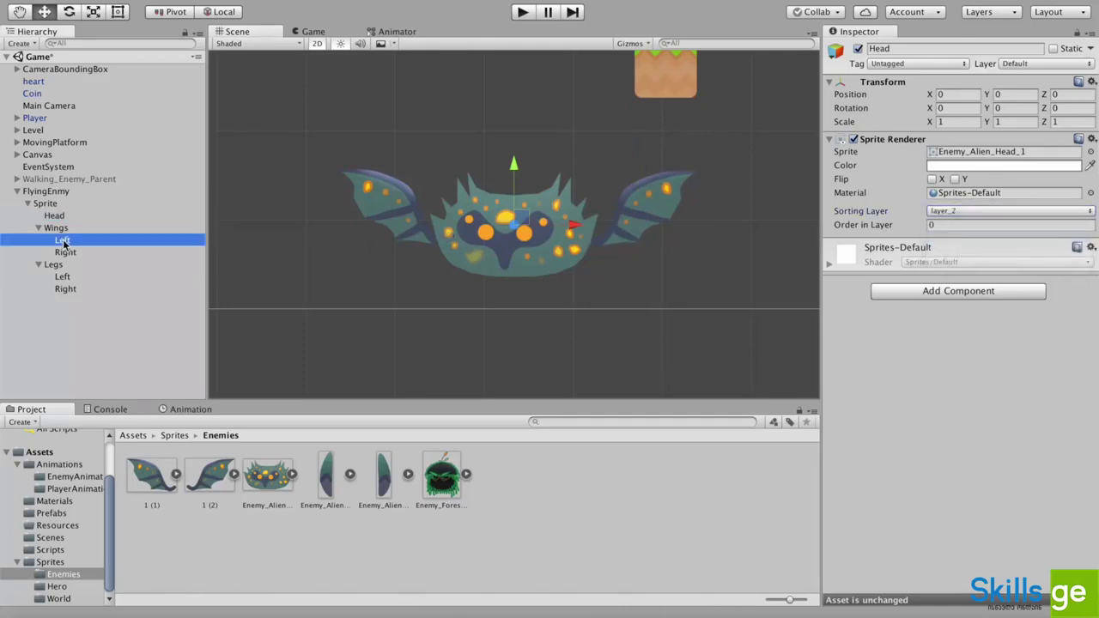
left_click(69, 253, "shift")
left_click(949, 211)
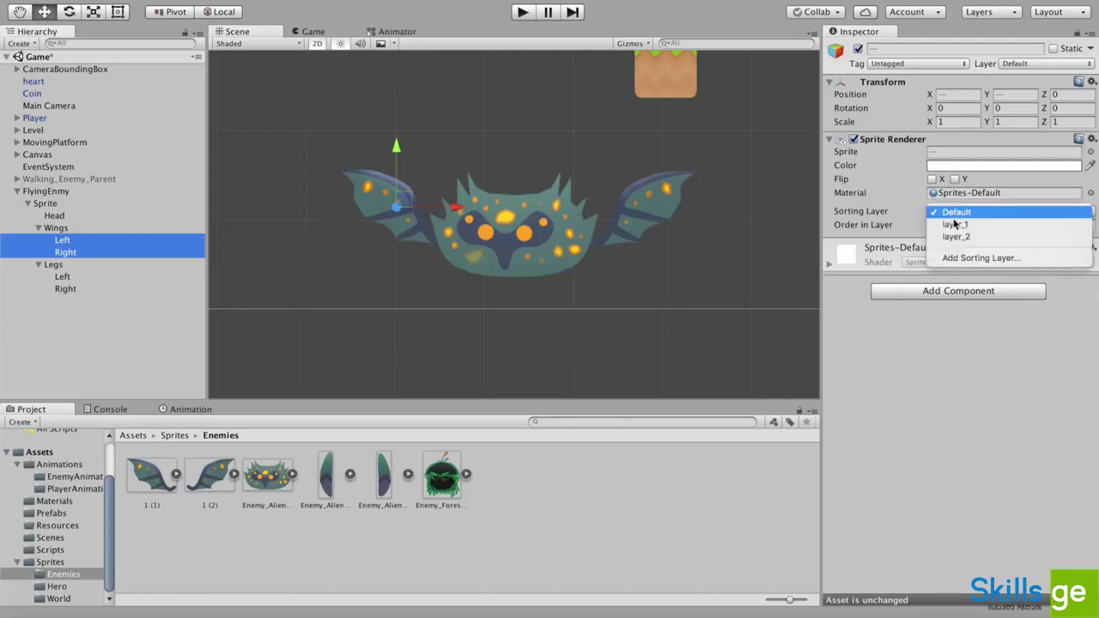
left_click(960, 227)
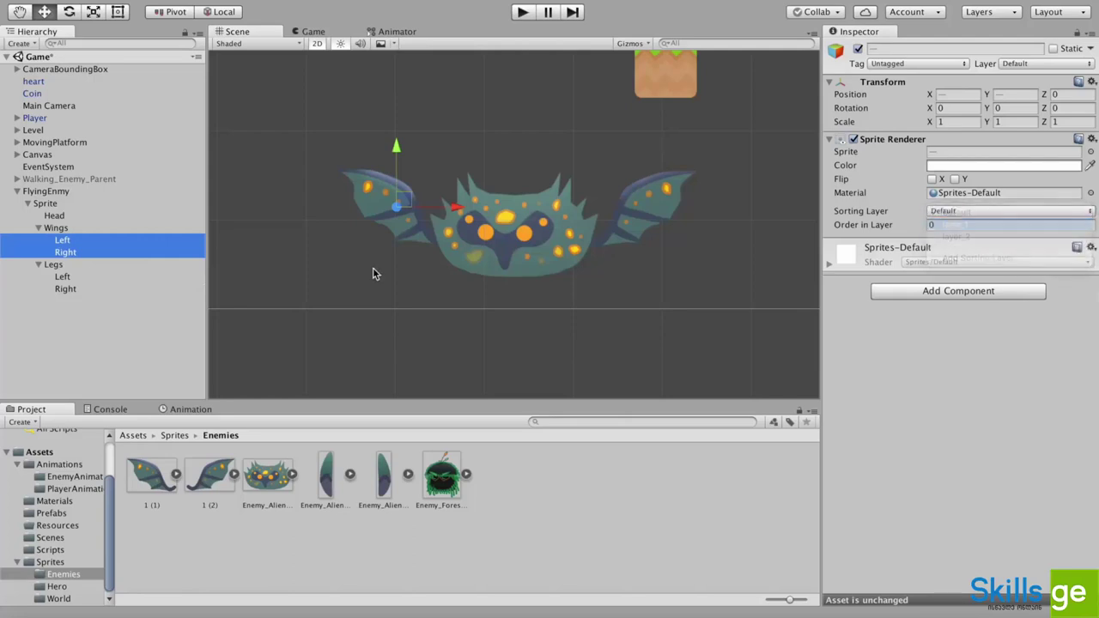
Add a Sprite Renderer component to both the Left and Right objects under Legs
left_click(62, 276)
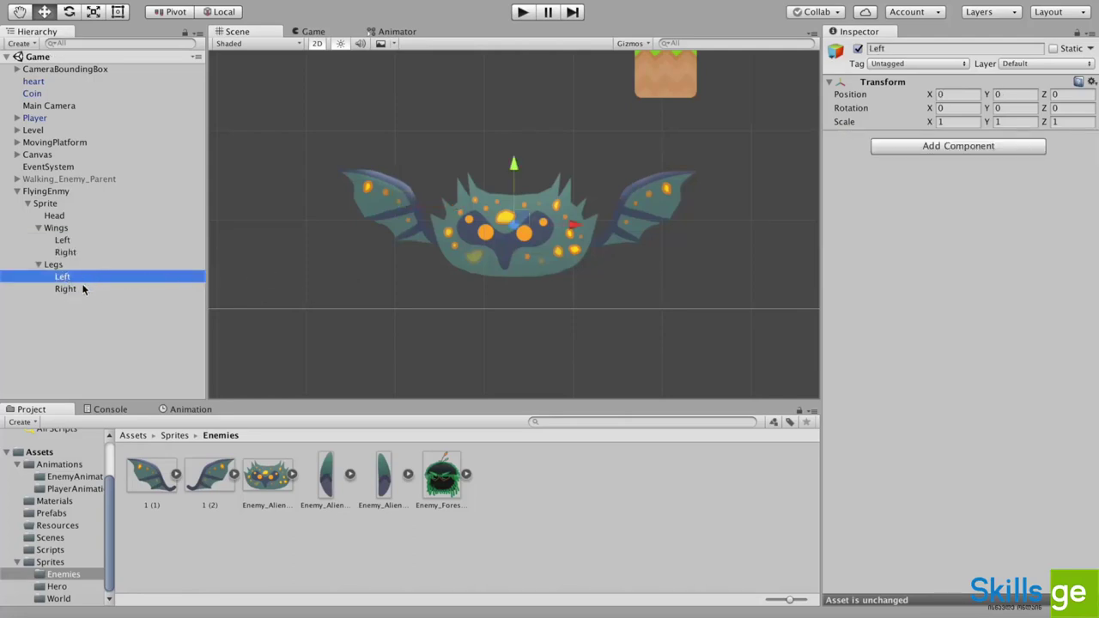
left_click(66, 289, "shift")
left_click(972, 147)
type("sprite")
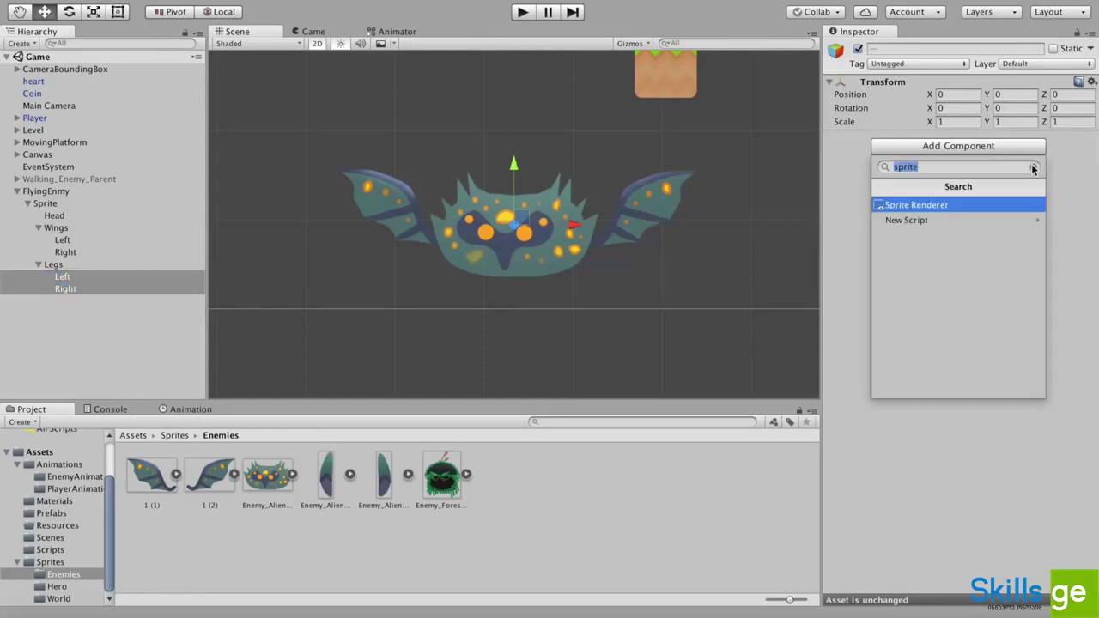
key("BackSpace")
type("e")
key("BackSpace")
type("te")
key("Return")
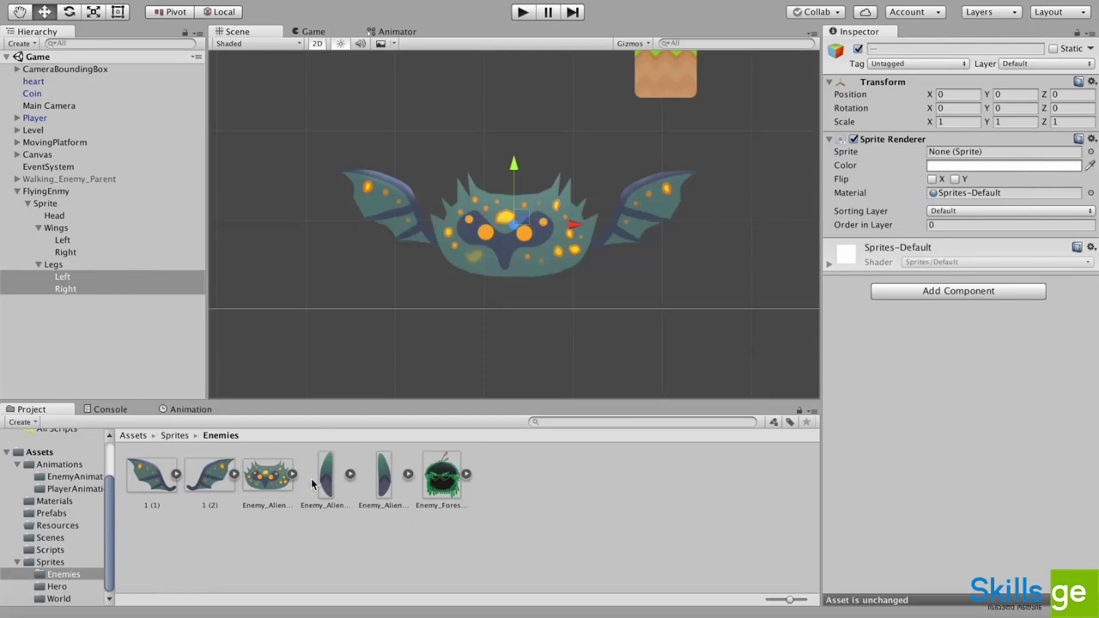
Assign the Enemy_Alien_Limb_Left sprite to the Left leg and move it below the head at about X -0.411, Y -0.926
left_click(62, 277)
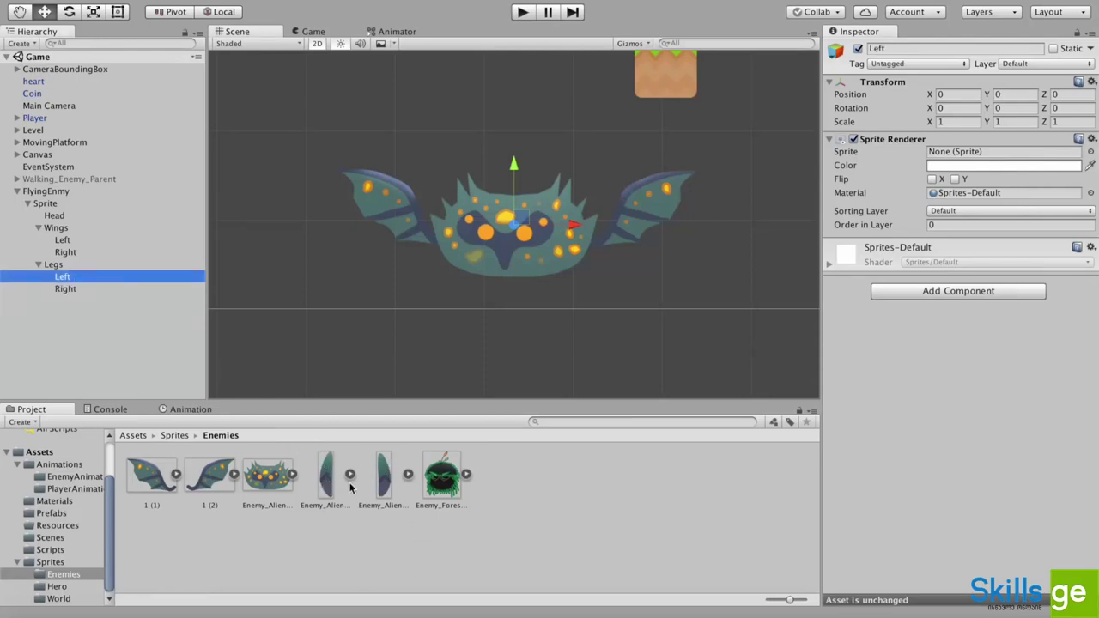
left_click_drag(326, 474, 943, 154)
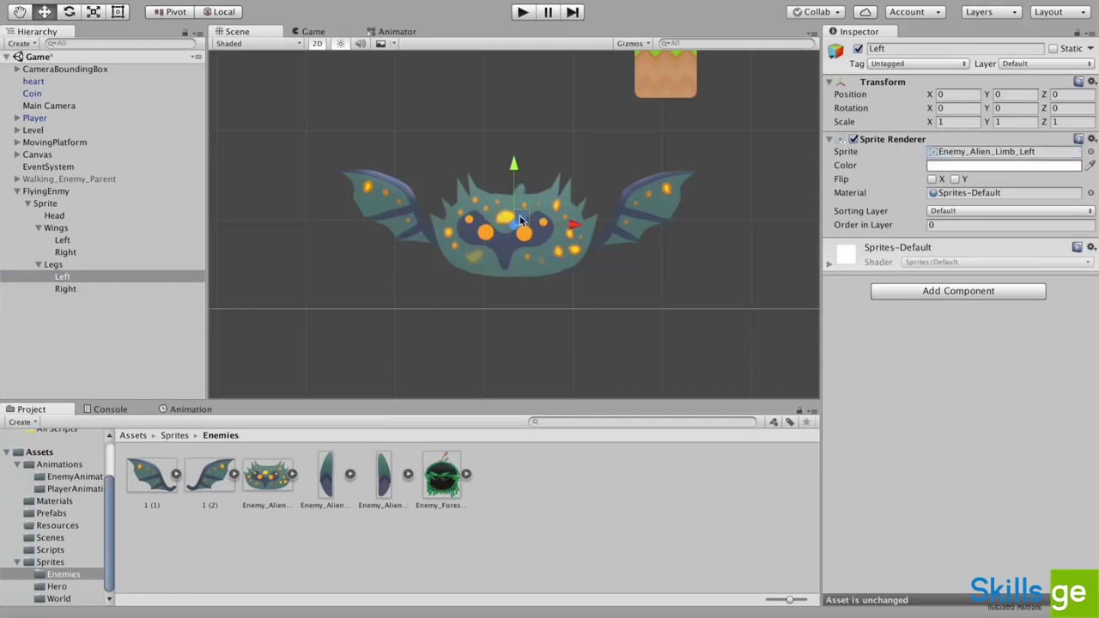
left_click_drag(520, 222, 477, 311)
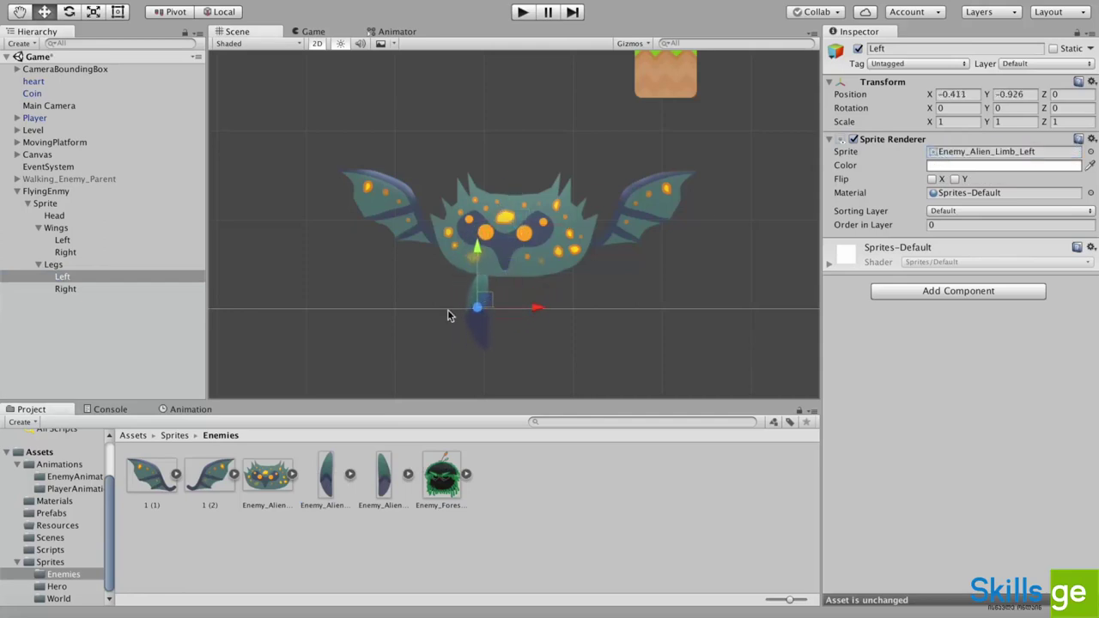
Assign the other Enemy_Alien limb sprite to the Right leg and place both legs side by side below the head, Left at about X -0.377, Y -0.789
left_click(72, 287)
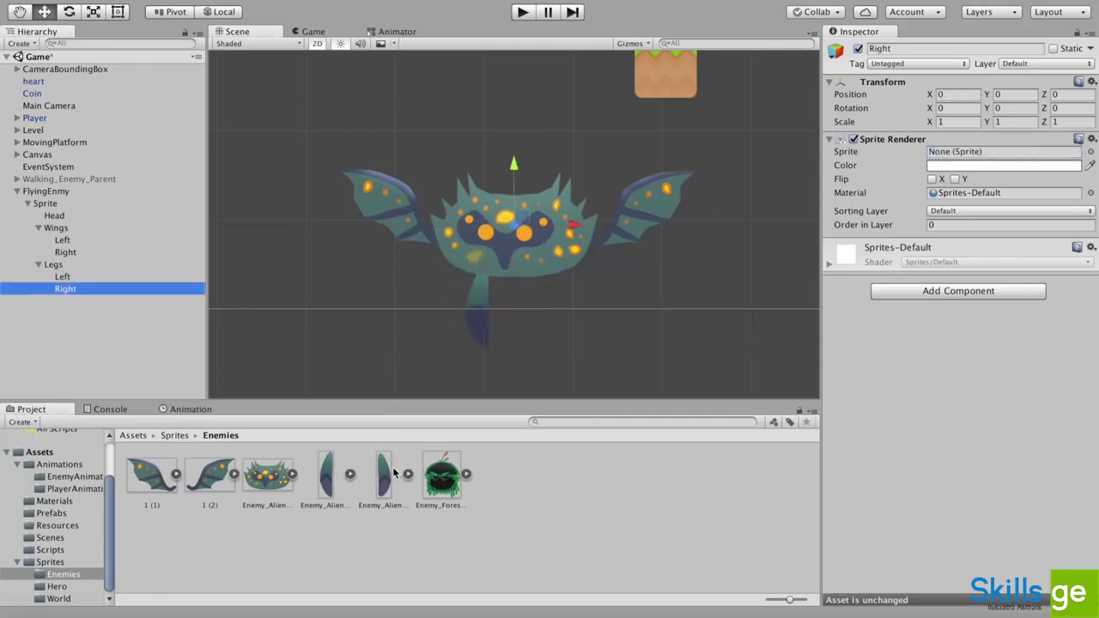
left_click_drag(389, 481, 979, 155)
left_click_drag(541, 234, 496, 292)
left_click(60, 276)
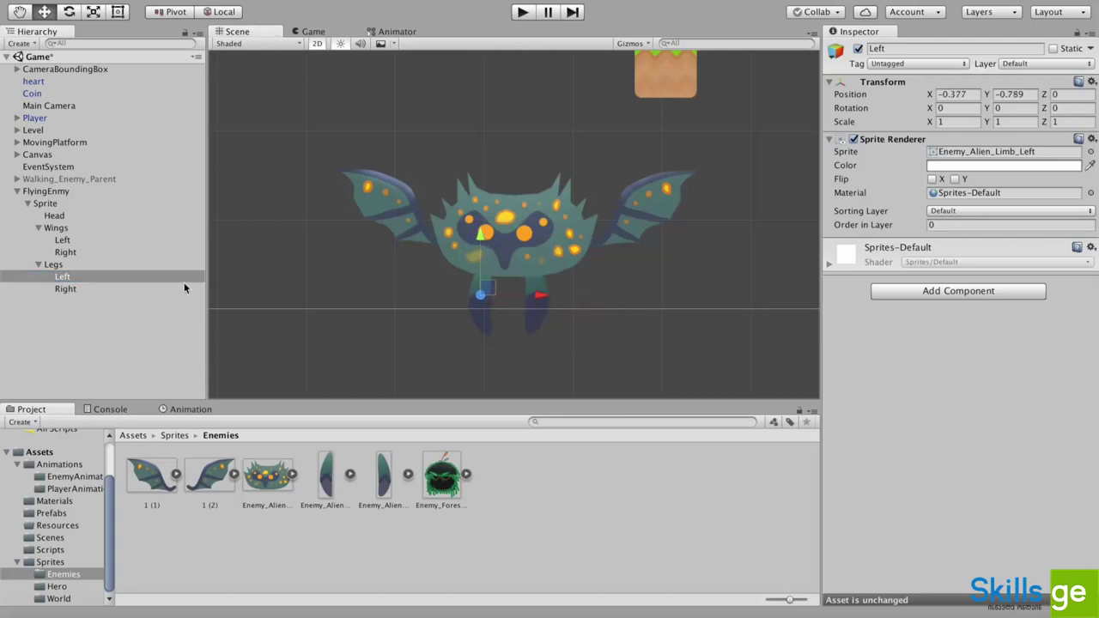
Set the sorting layer of both the Left and Right legs to layer_1
left_click(60, 279)
left_click(63, 287, "shift")
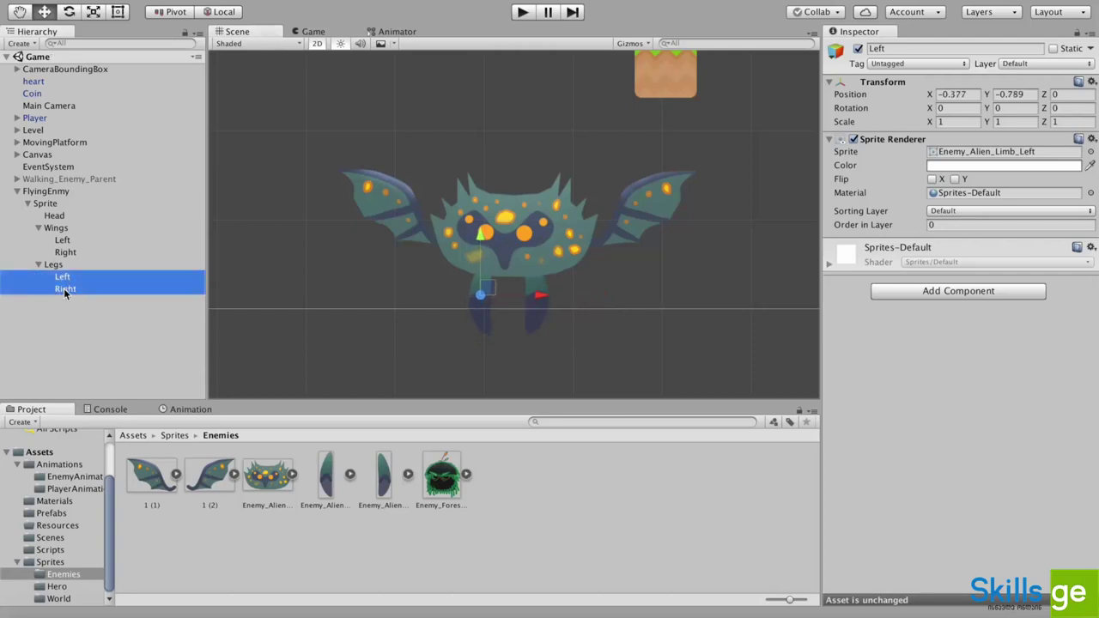
left_click(971, 212)
left_click(967, 224)
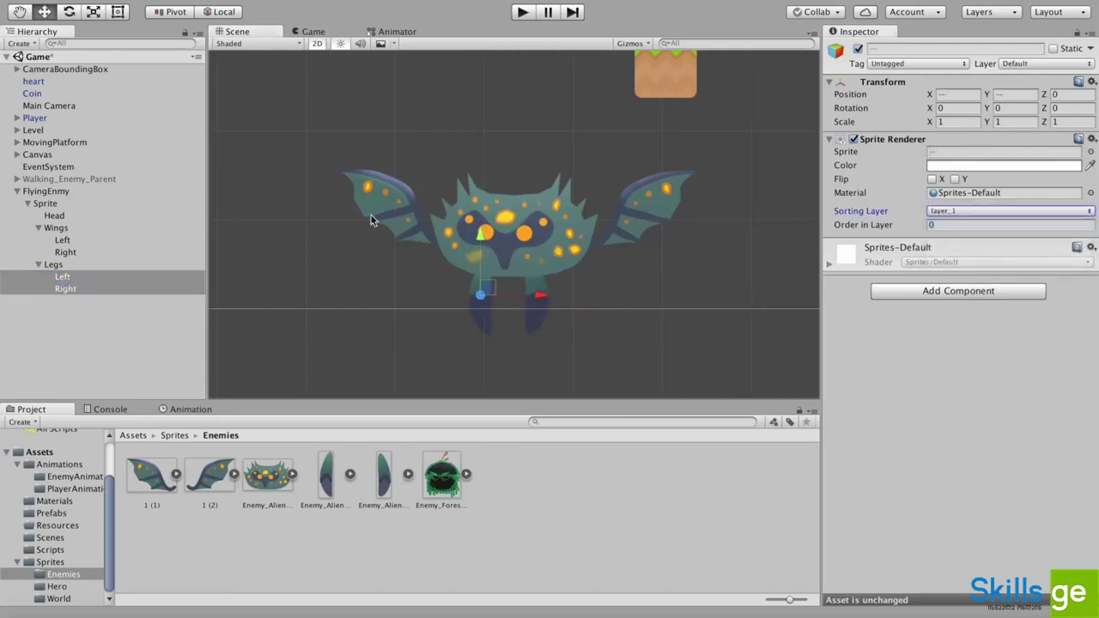
scroll(412, 222, "down", 5)
scroll(469, 239, "up", 5)
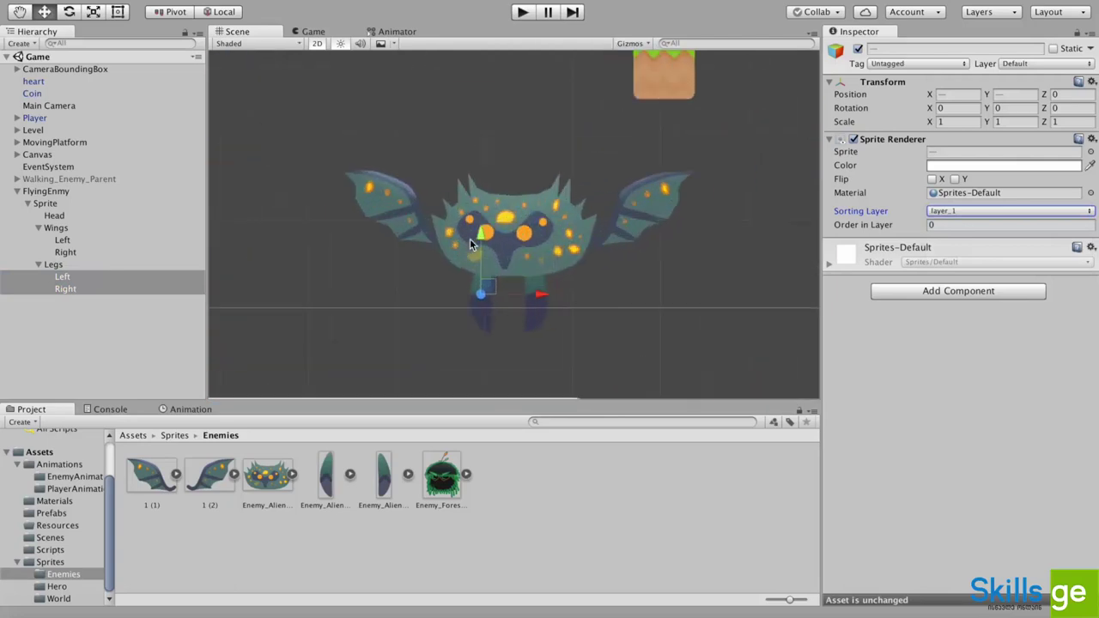
Enlarge FlyingEnmy's circle collider around the head to a radius of about 0.70
left_click(48, 192)
scroll(634, 204, "down", 3)
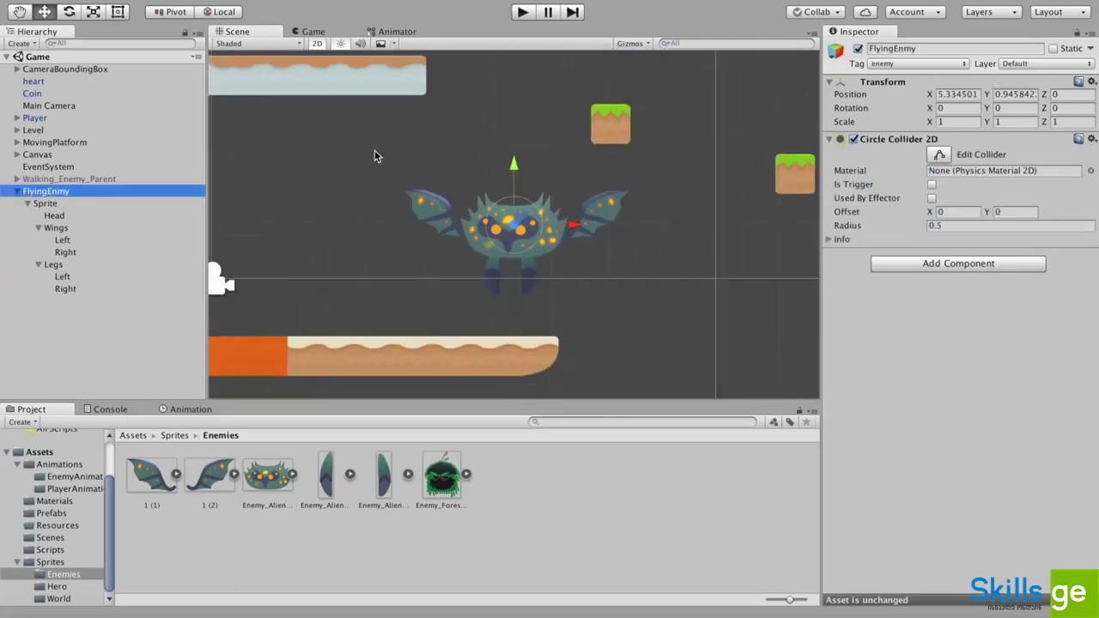
left_click(938, 154)
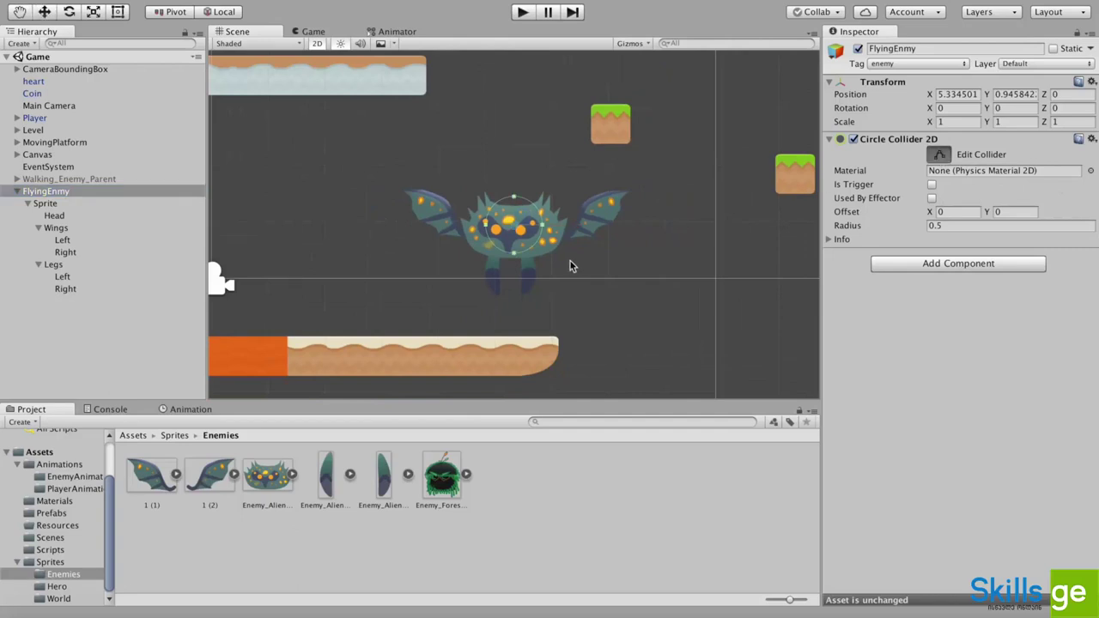
left_click_drag(514, 254, 520, 267)
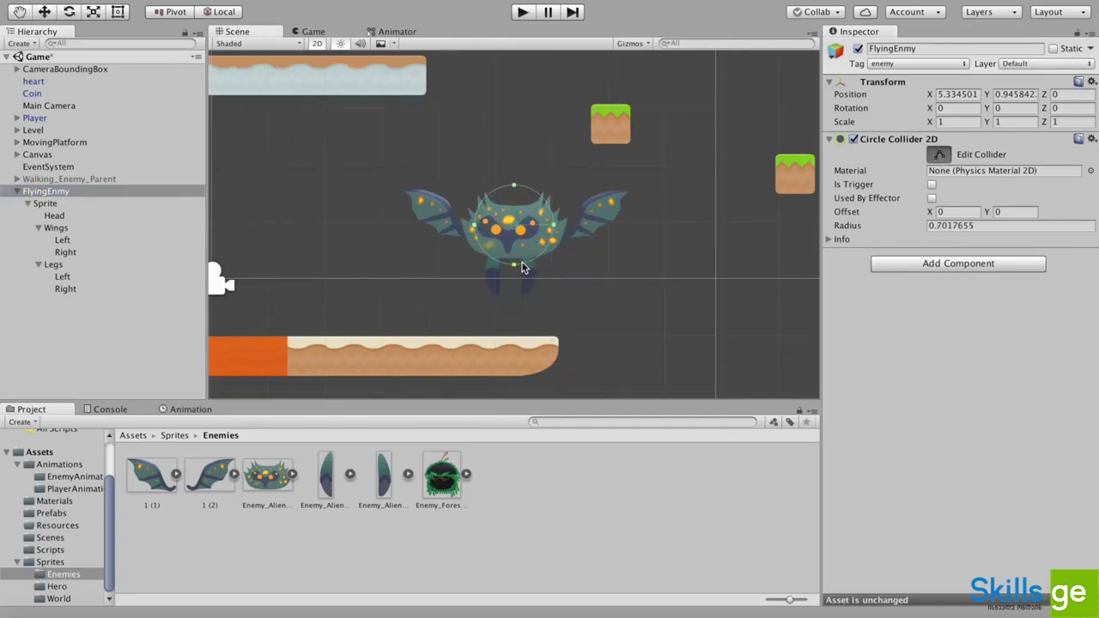
left_click(940, 156)
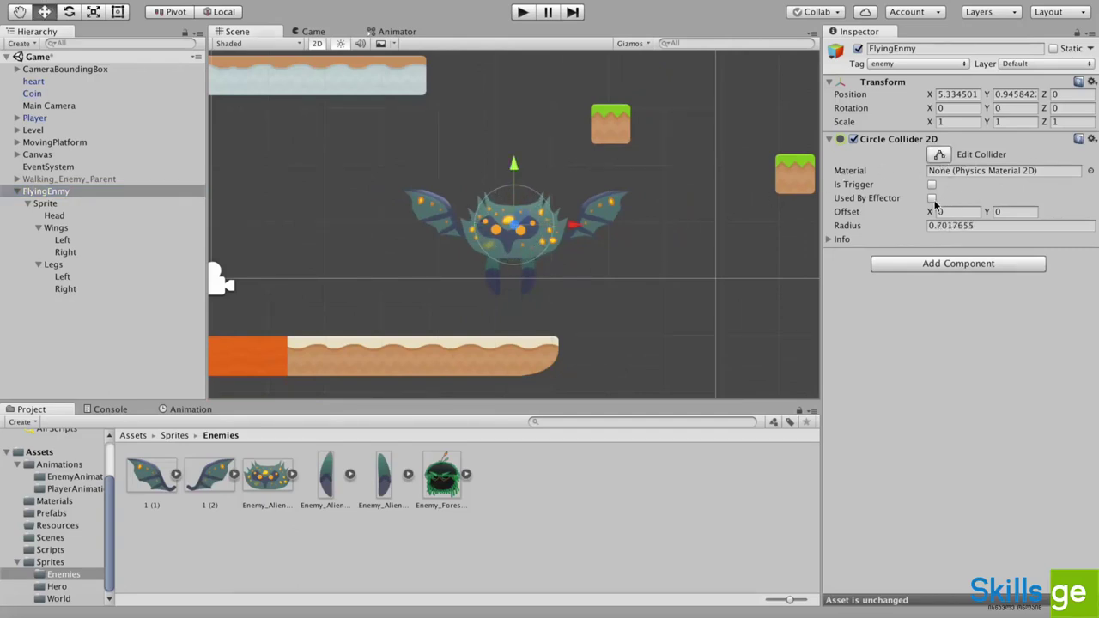
Make FlyingEnmy's circle collider a trigger and shift its Y offset to about -0.26
left_click(932, 185)
left_click_drag(986, 212, 931, 212)
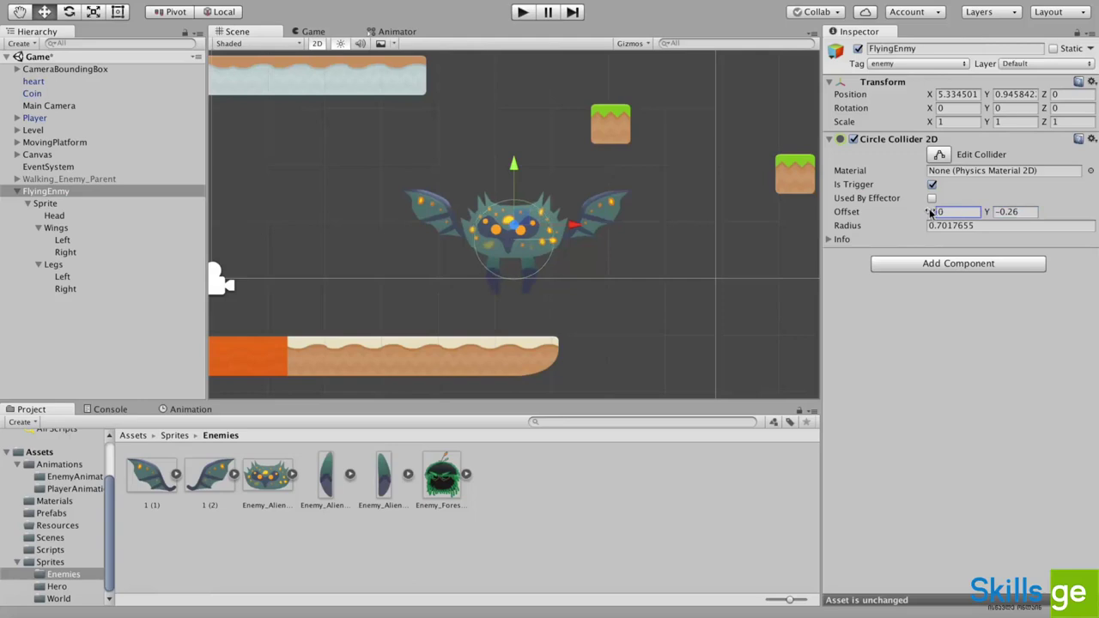
double_click(39, 191)
mouse_move(563, 205)
left_mouse_down()
mouse_move(550, 193)
mouse_move(557, 184)
left_mouse_up()
key("f")
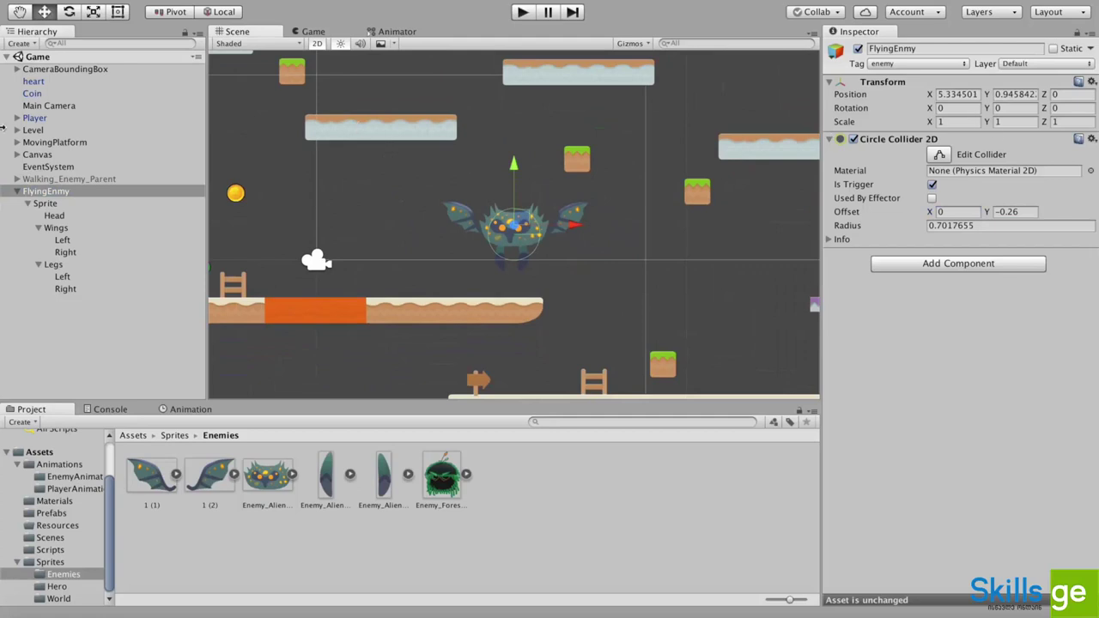
Scale the Sprite child of FlyingEnmy to 0.5 in both X and Y
left_click(45, 203)
left_click(951, 122)
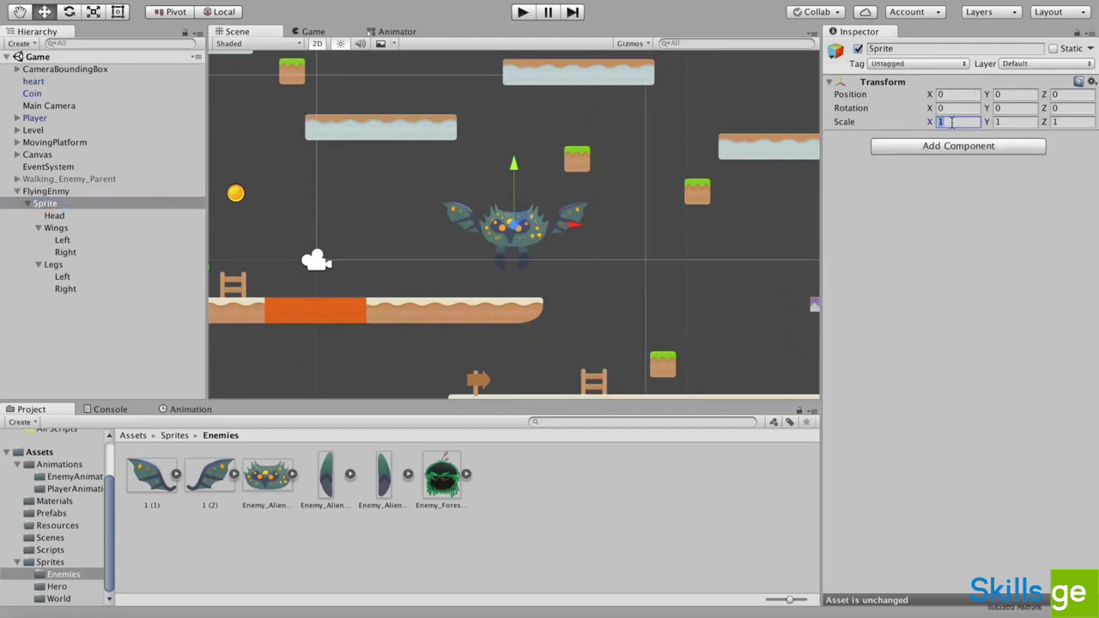
left_click(53, 192)
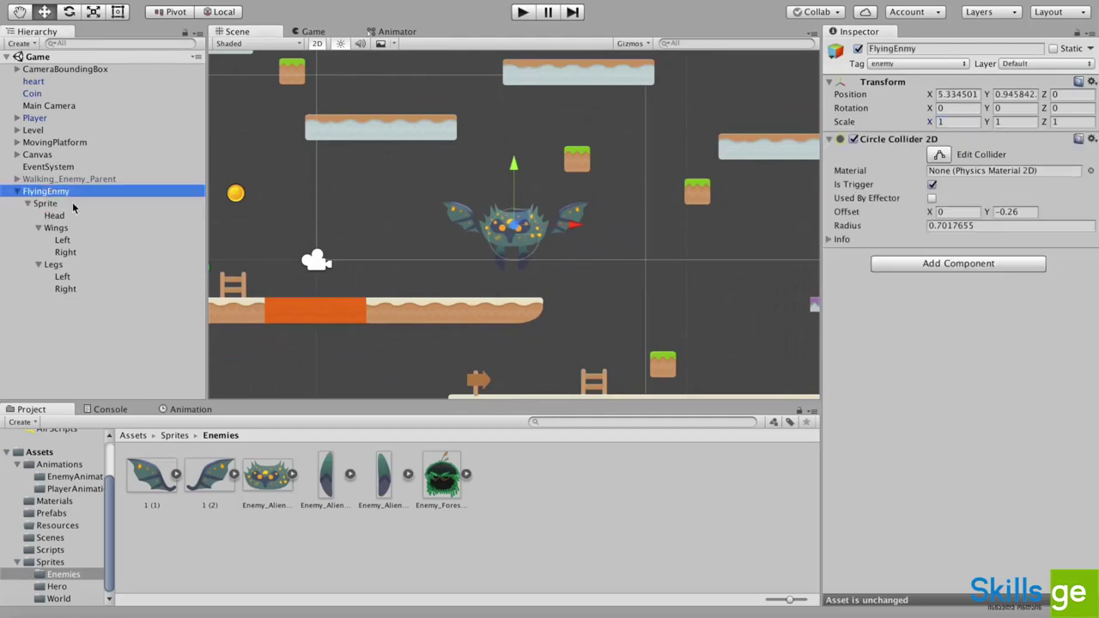
left_click(45, 204)
left_click(964, 121)
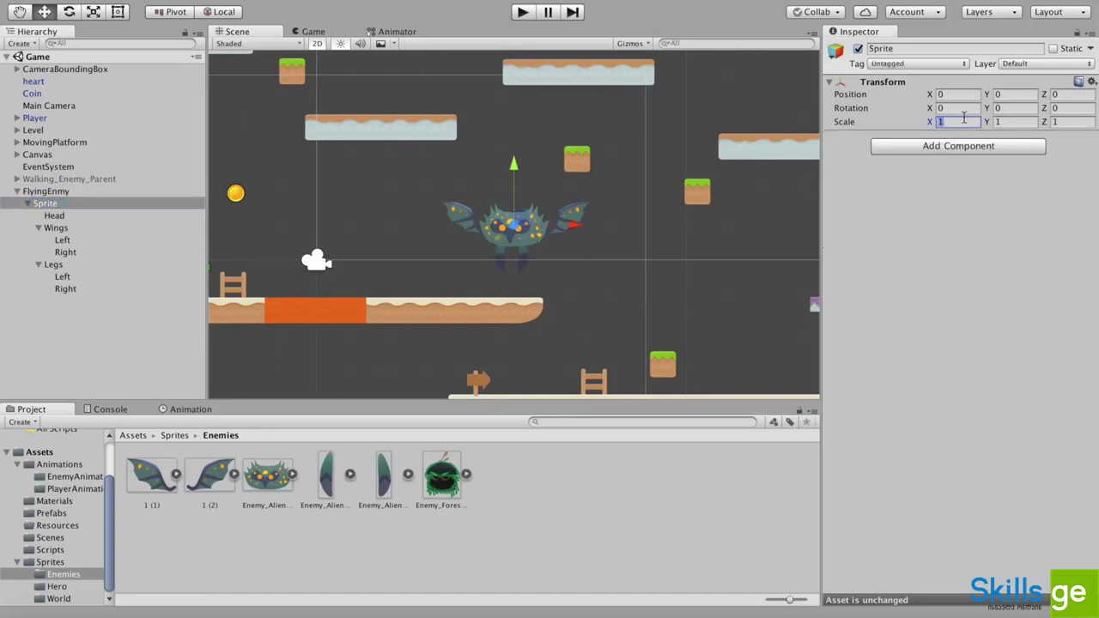
type("0.7")
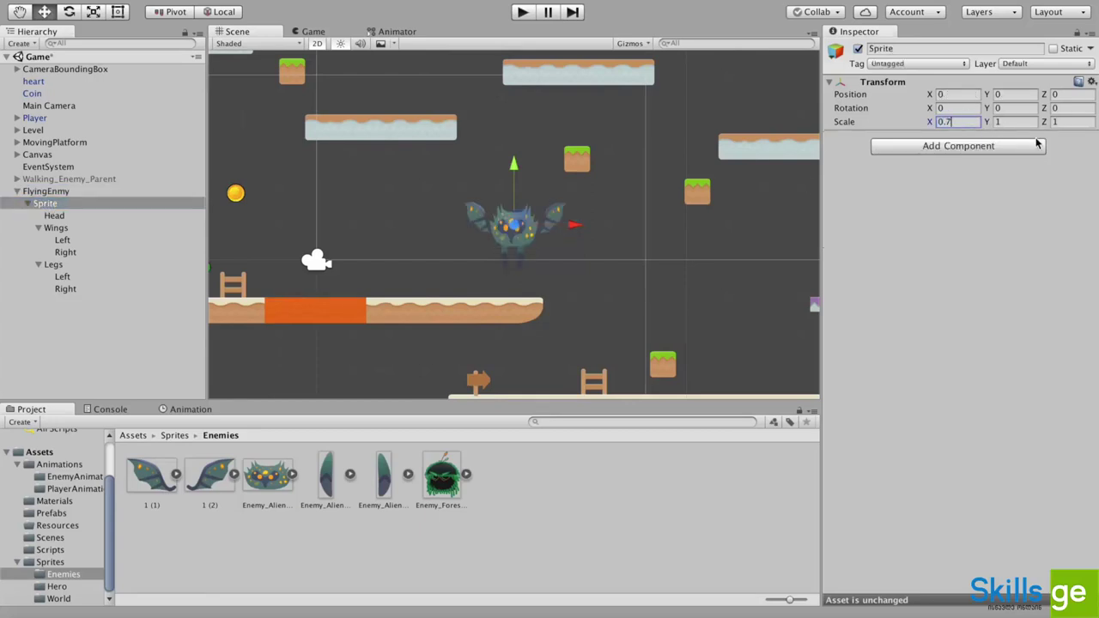
key("BackSpace")
type("5")
key("Tab")
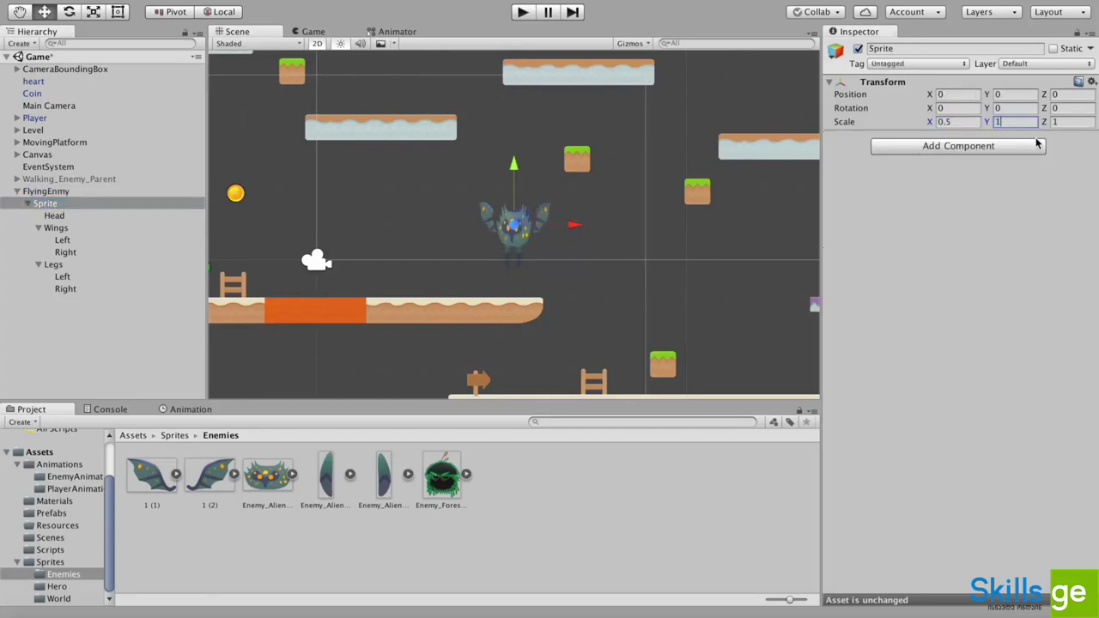
type("0.5")
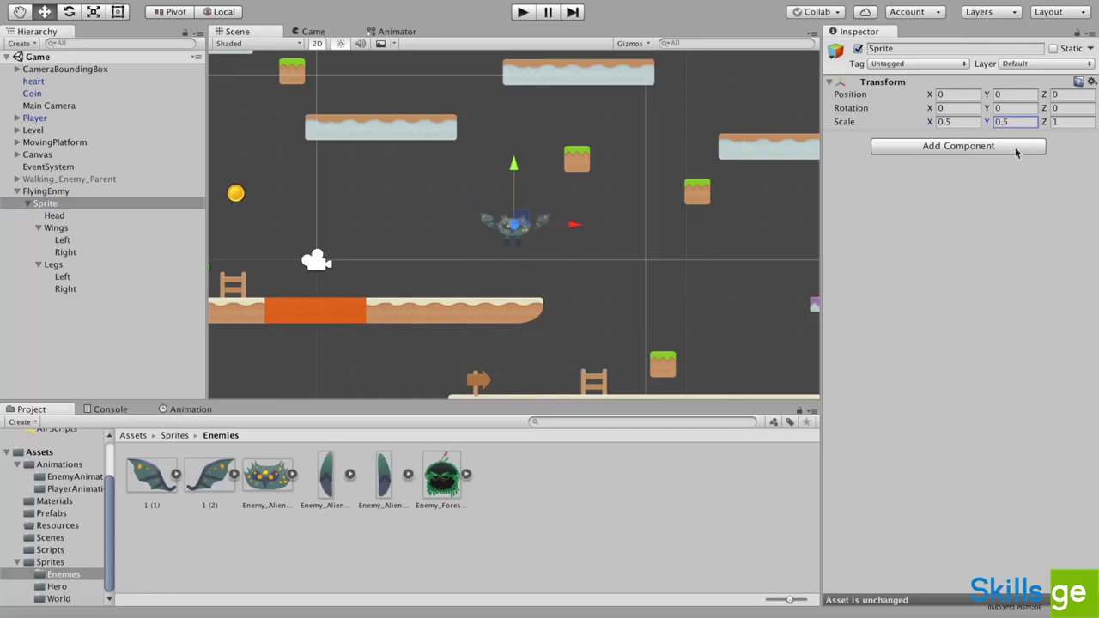
middle_click_drag(285, 245, 489, 256)
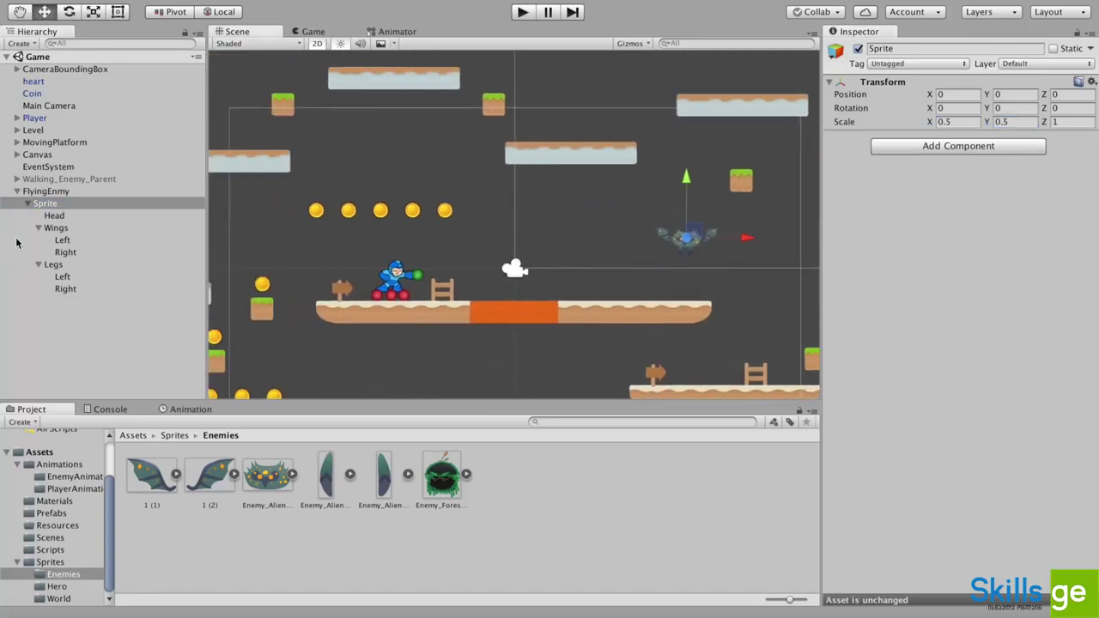
Shrink FlyingEnmy's circle collider to a radius of about 0.39 and adjust its Y offset to about -0.06 to fit the scaled body
left_click(46, 192)
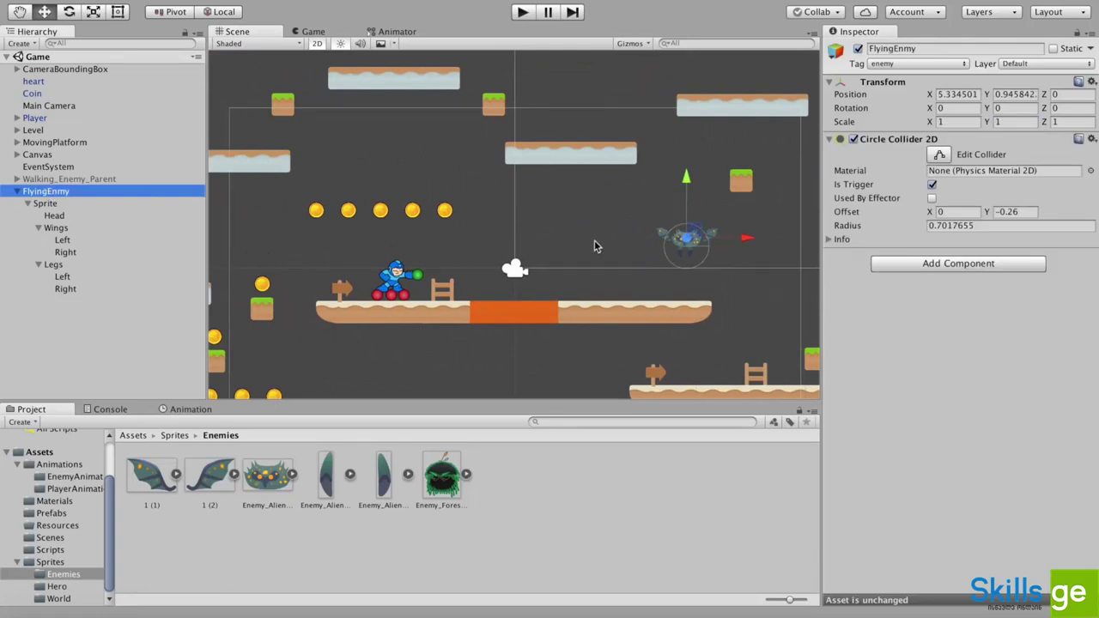
key("f")
left_click(939, 154)
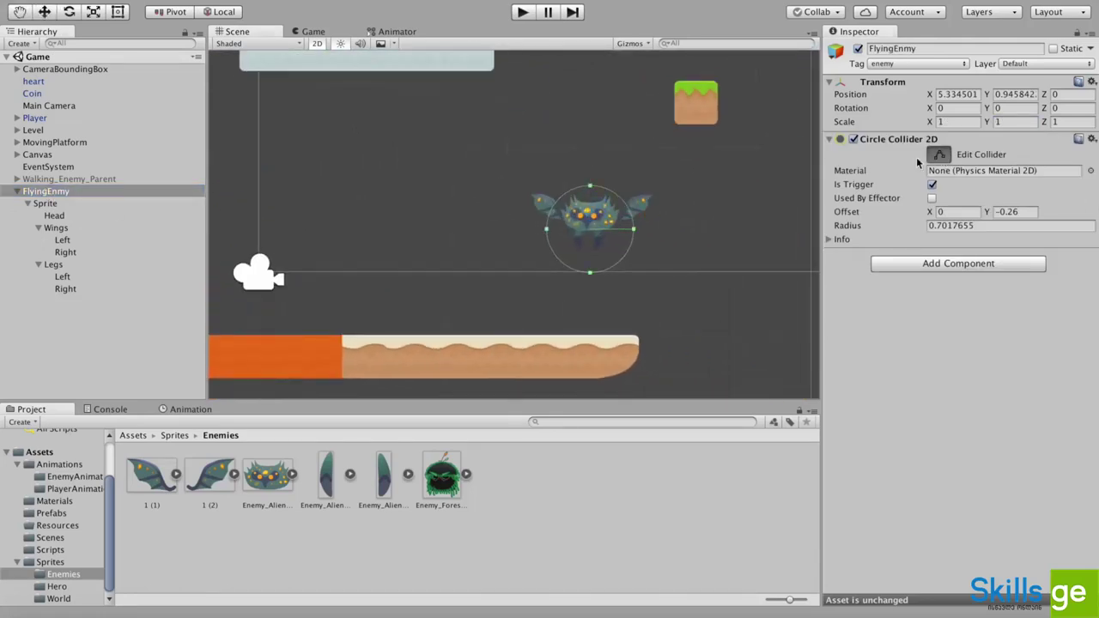
scroll(631, 254, "up", 3)
left_click_drag(613, 292, 619, 268)
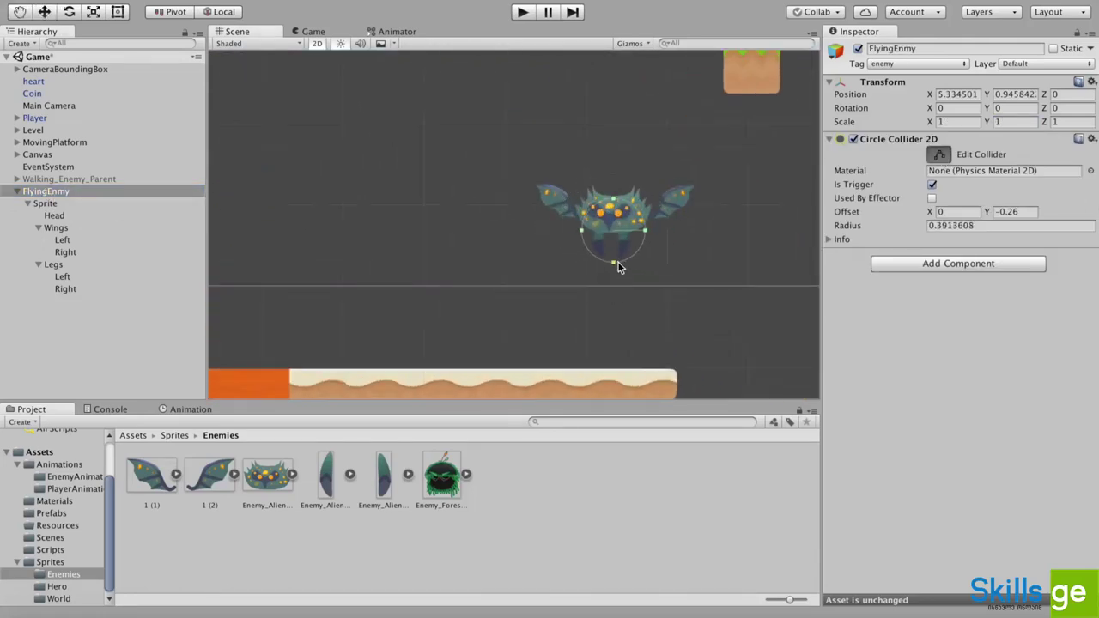
left_click_drag(988, 212, 1012, 213)
left_click(204, 225)
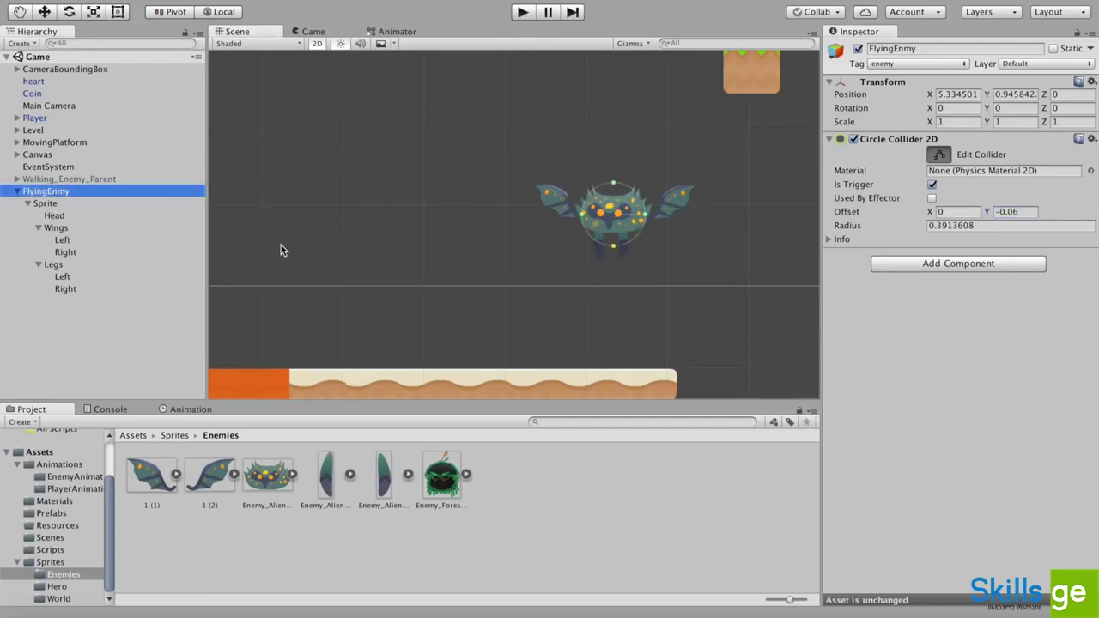
left_click(28, 204)
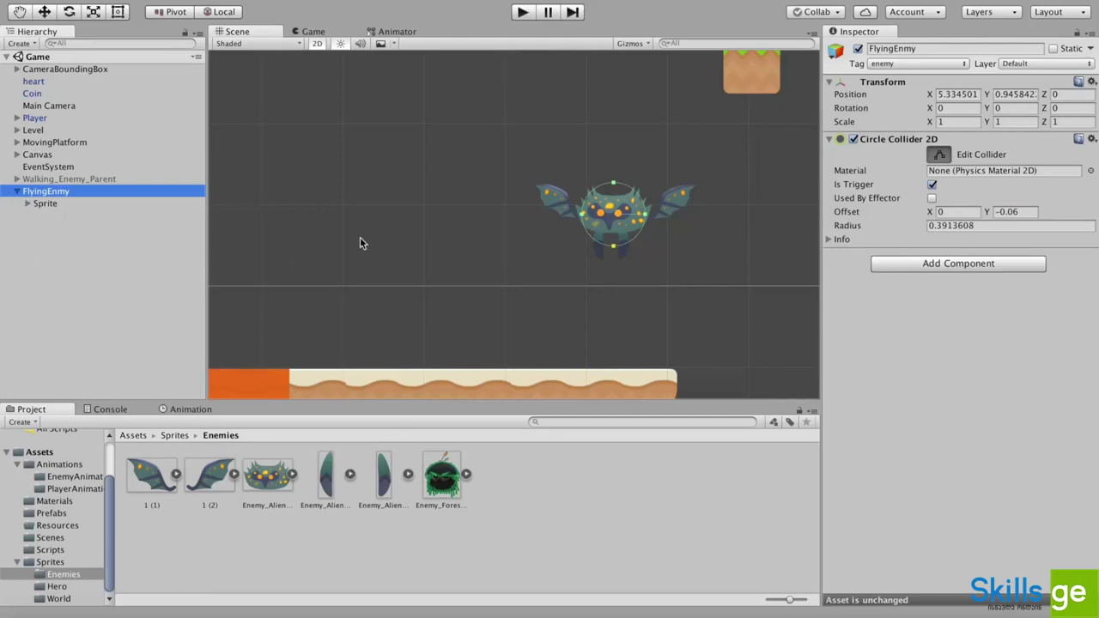
scroll(536, 226, "down", 5)
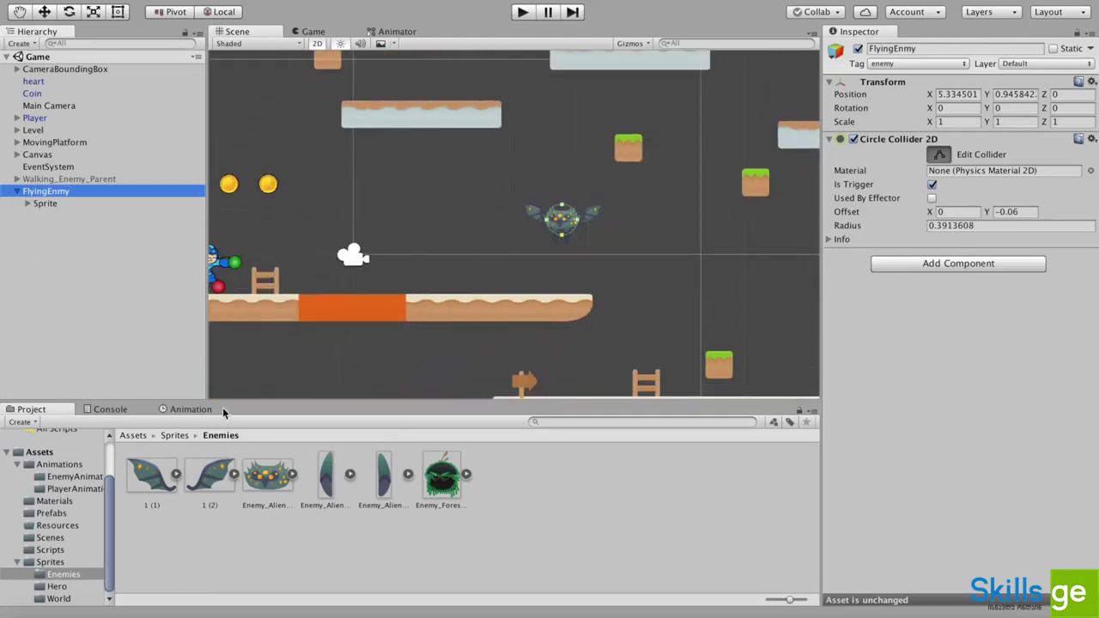
left_click(46, 203)
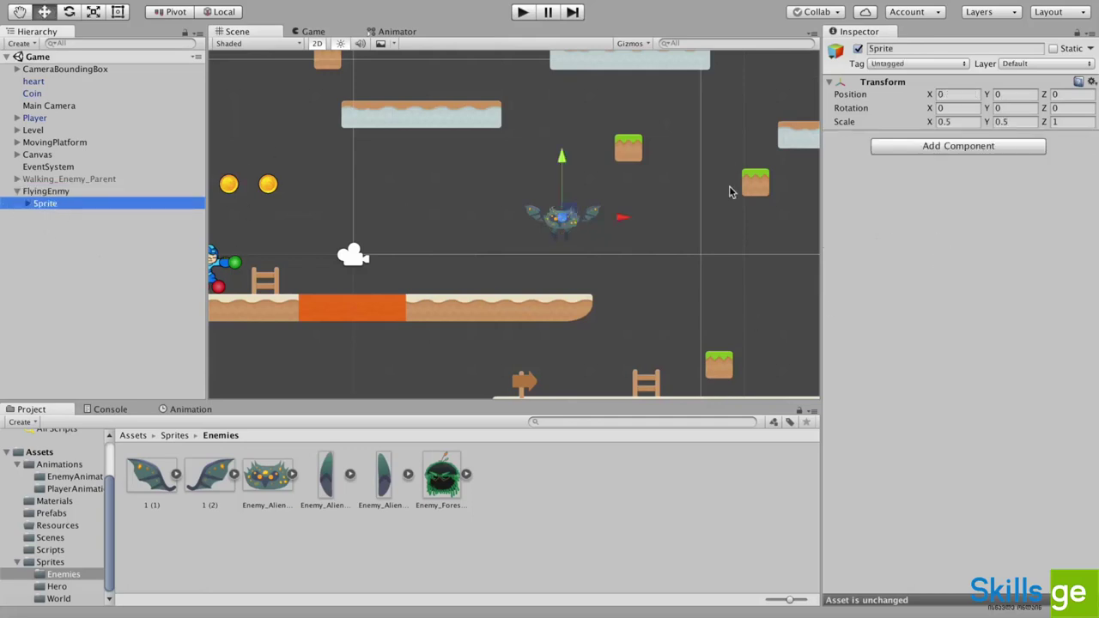
left_click(929, 148)
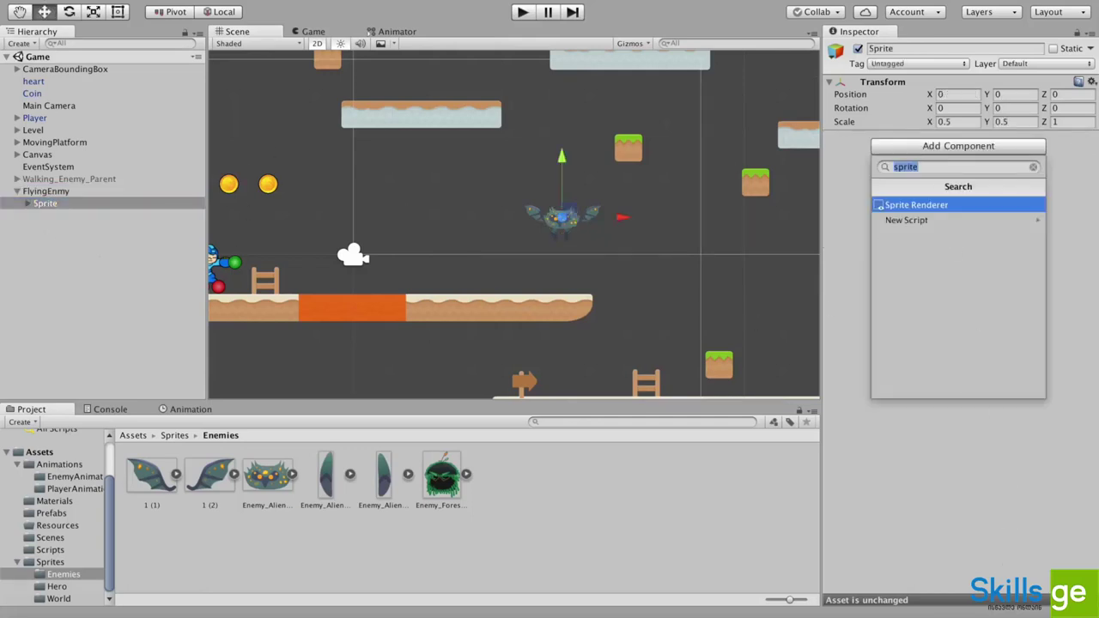
left_click(22, 203)
left_click(24, 205)
left_click(28, 203)
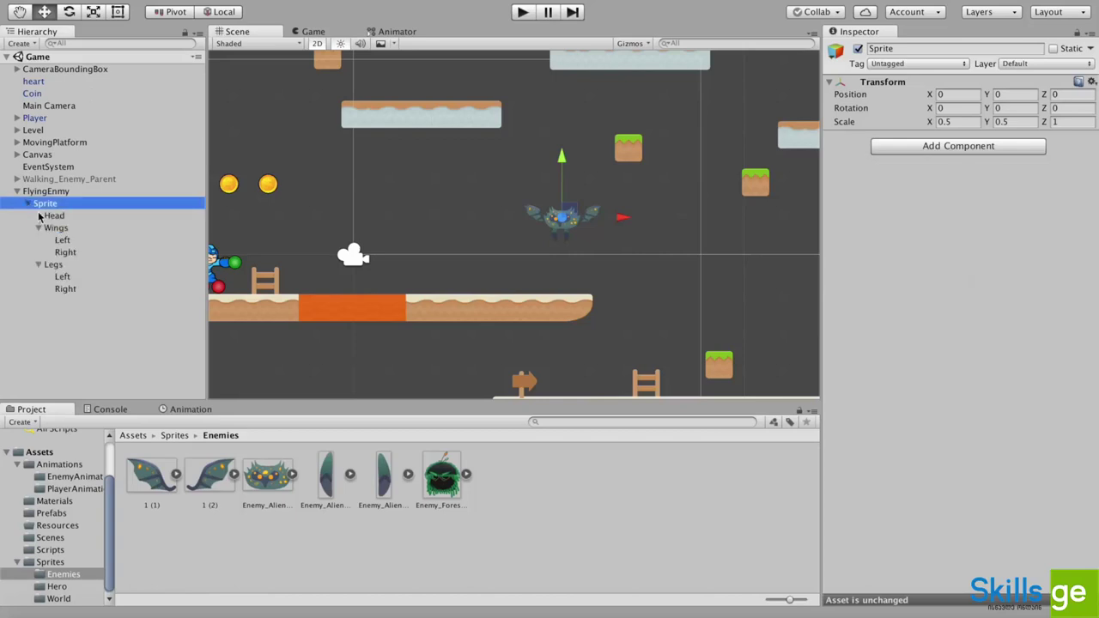
left_click(28, 203)
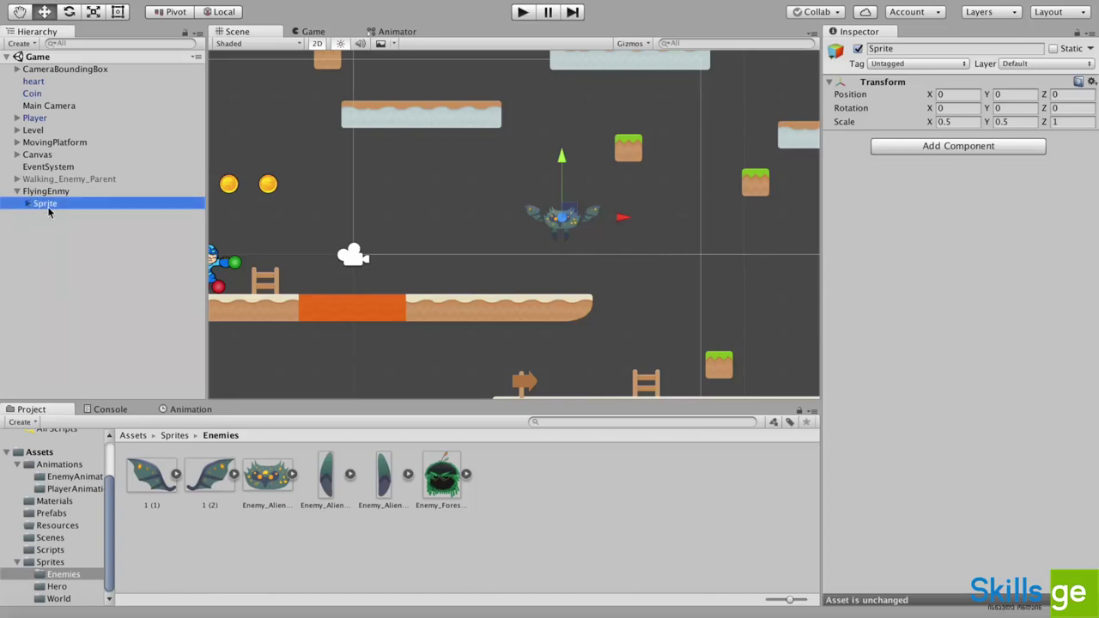
Add an Animator component to the Sprite object under FlyingEnmy
left_click(48, 194)
left_click(45, 203)
left_click(951, 147)
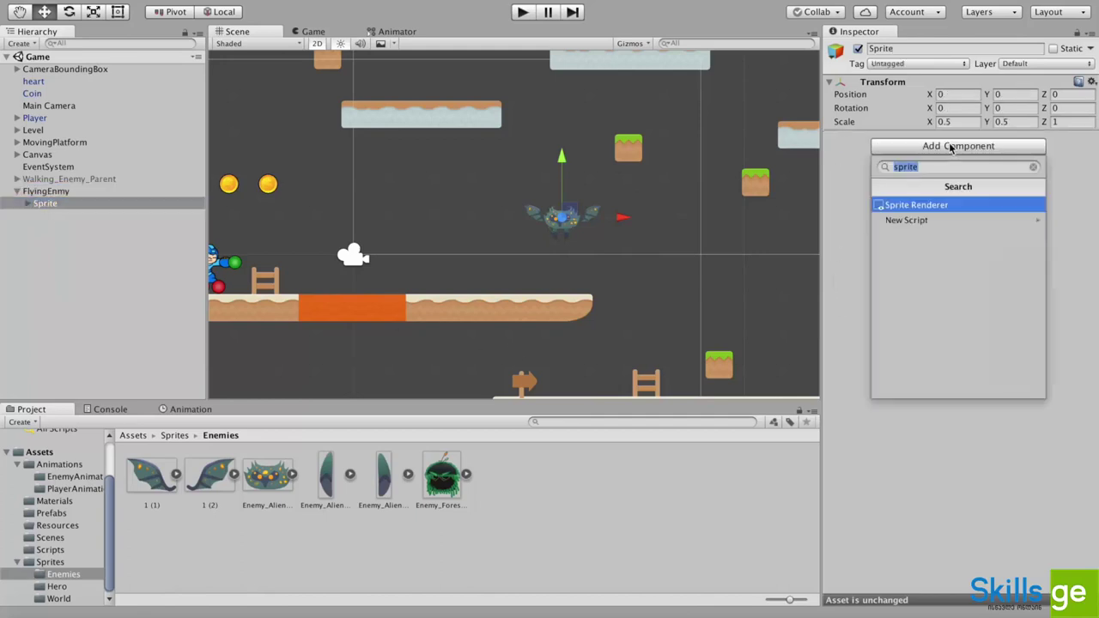
type("Anima")
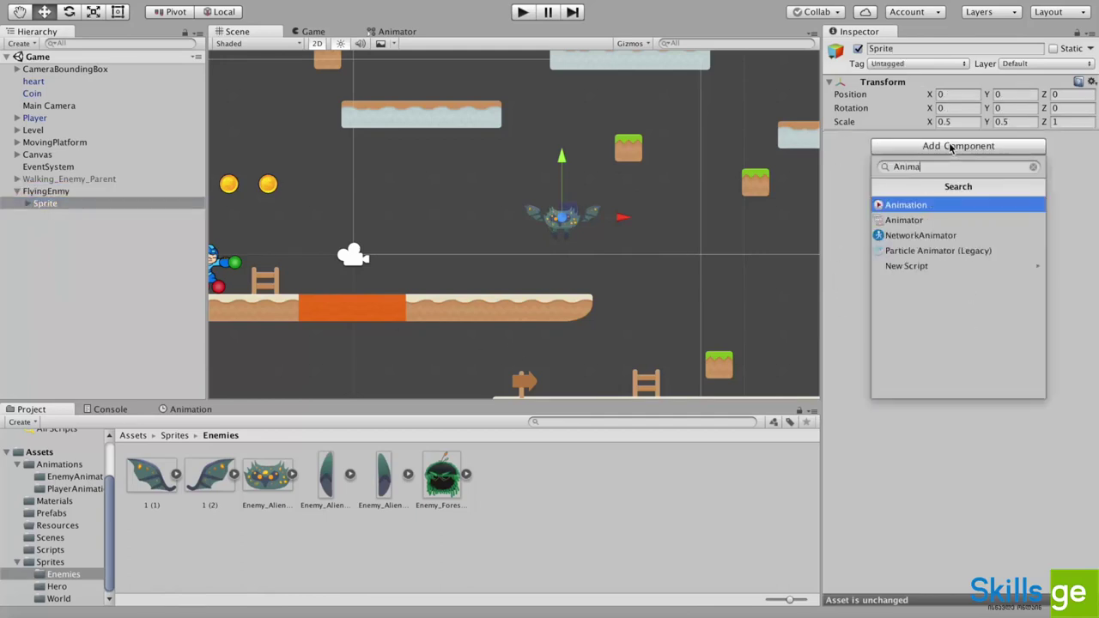
key("Down")
key("Return")
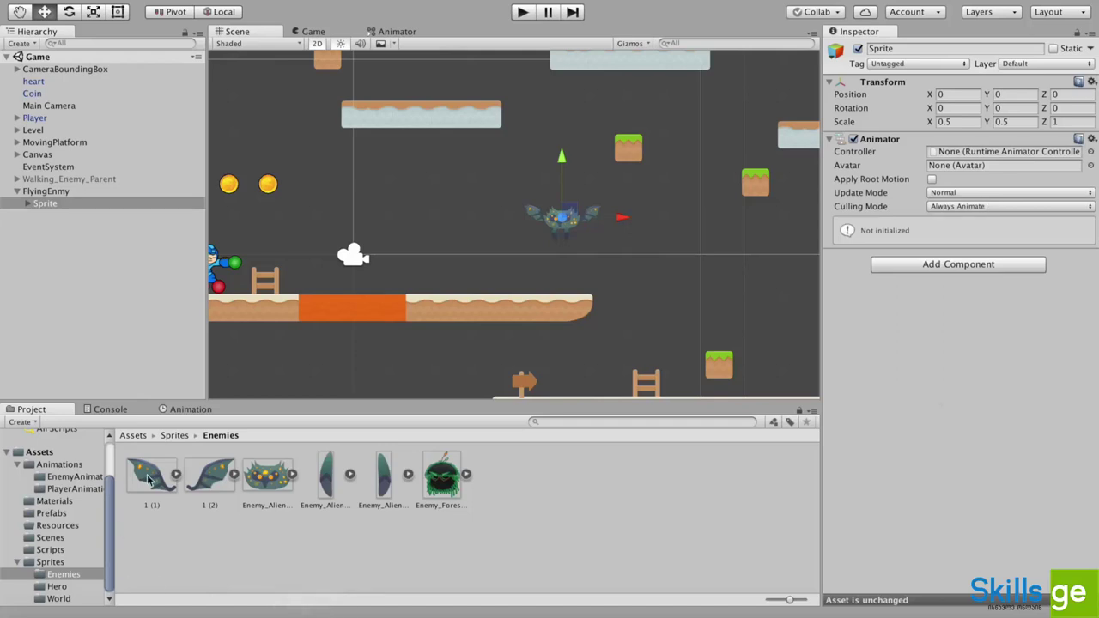
Create an Animator Controller named FlyingEnemyAnimController in the EnemyAnimations folder
left_click(61, 464)
left_click(82, 488)
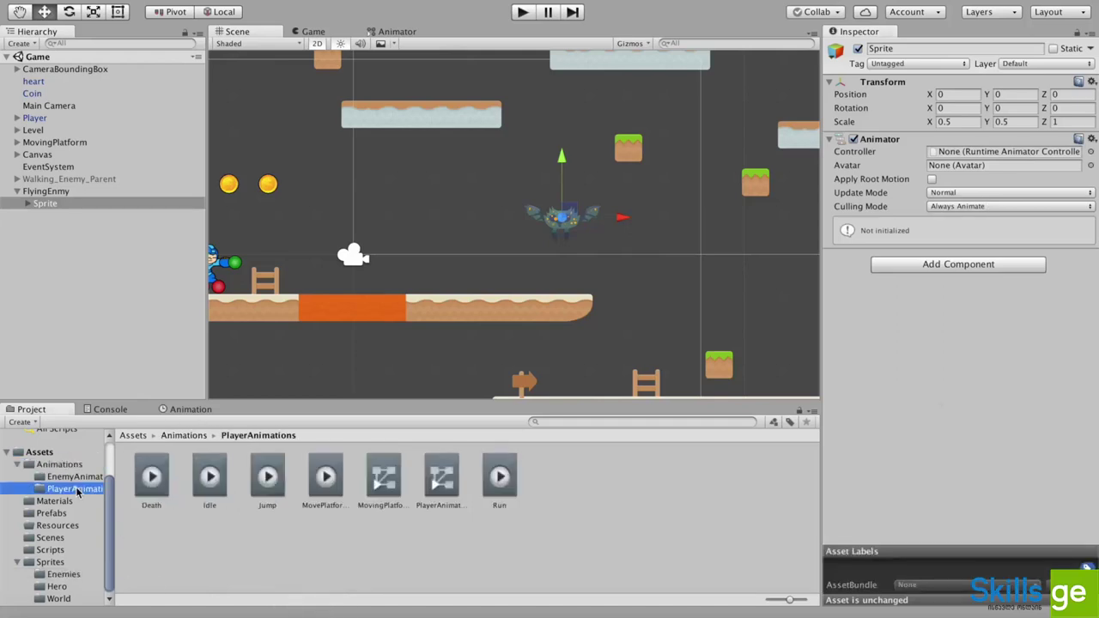
left_click(79, 477)
right_click(406, 516)
mouse_move(483, 353)
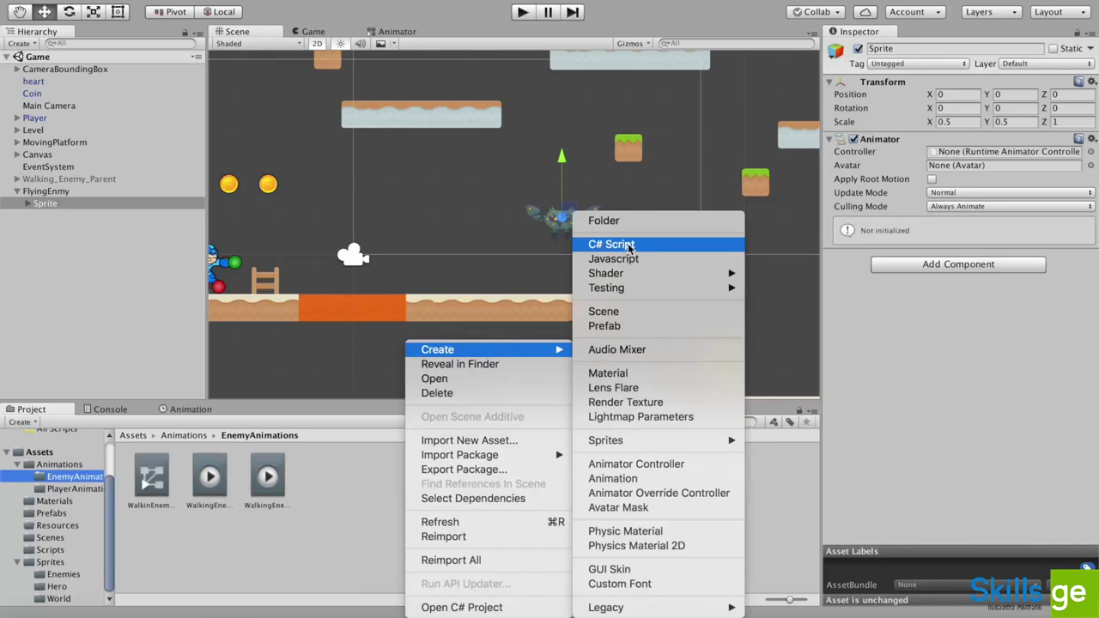
left_click(653, 464)
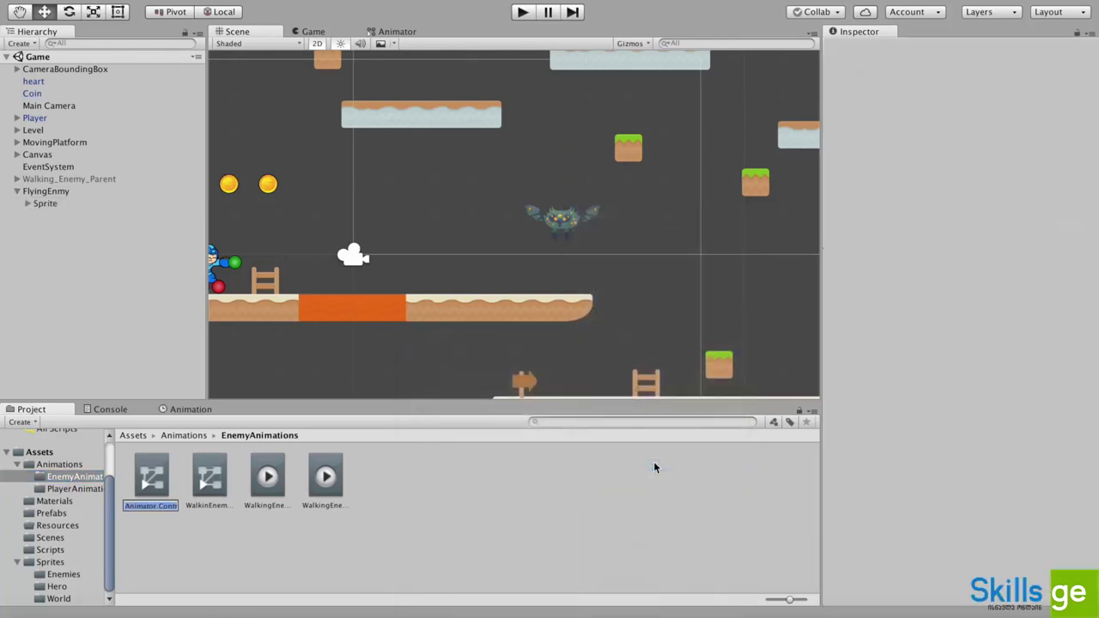
type("F")
type("lyingEnemyAni")
type("m")
type("Controller")
key("Return")
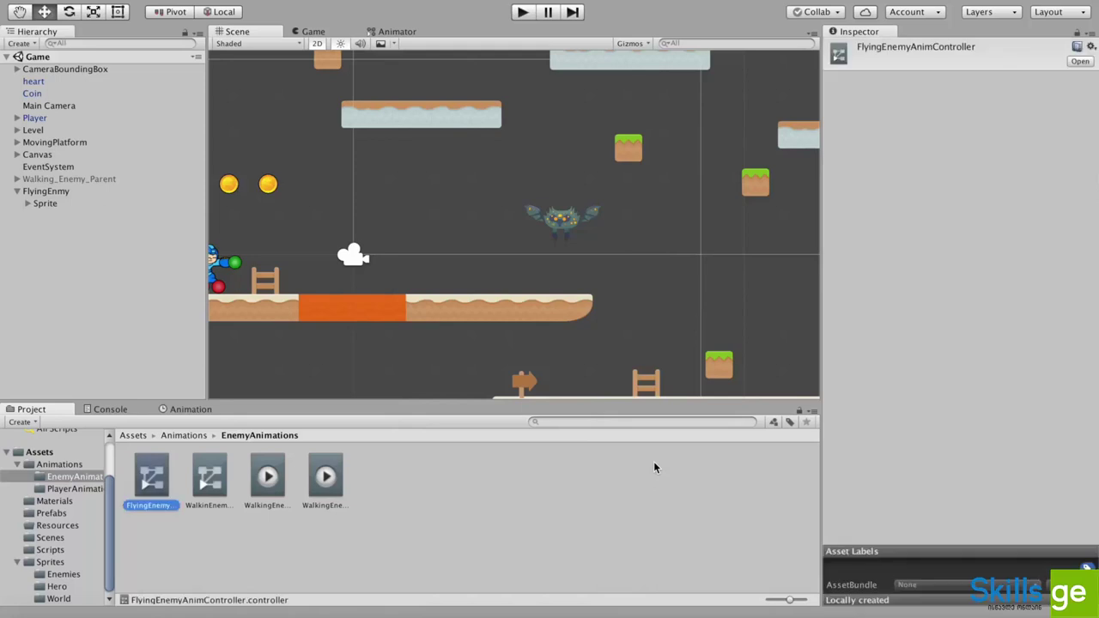
Assign FlyingEnemyAnimController to the Animator of FlyingEnmy's Sprite child and create an animation clip named FlyingIdle for it
left_click(43, 205)
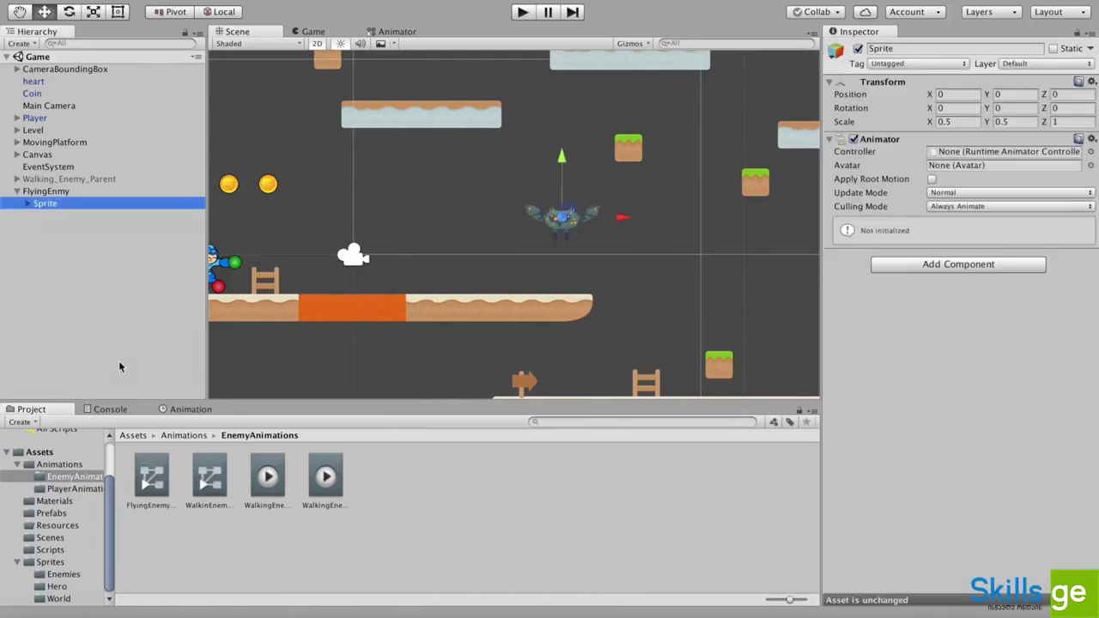
left_click_drag(151, 482, 976, 155)
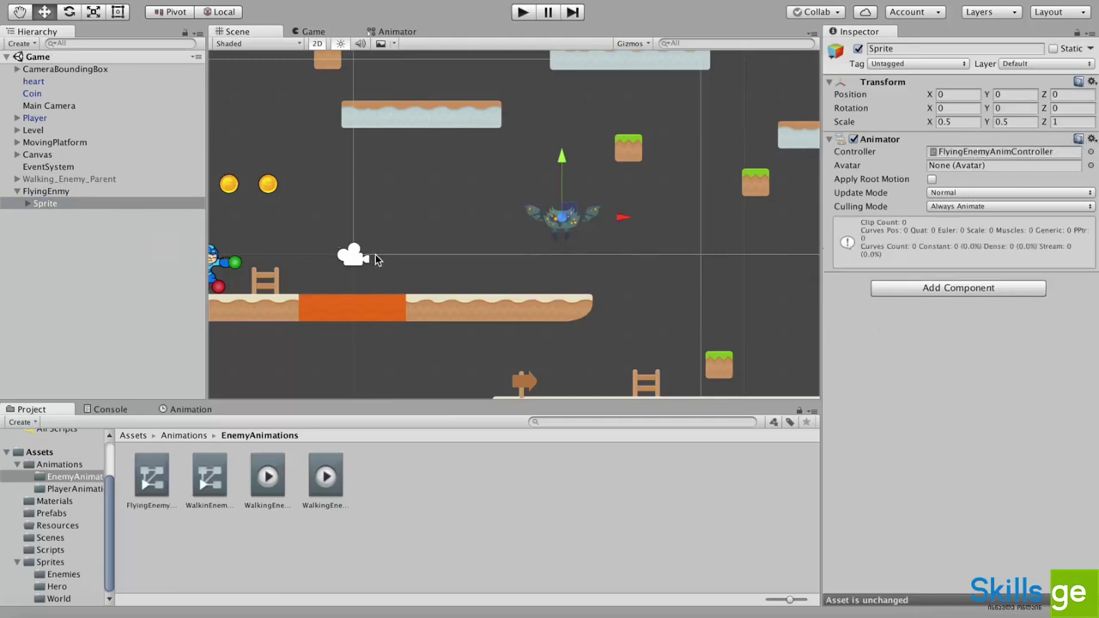
left_click(189, 410)
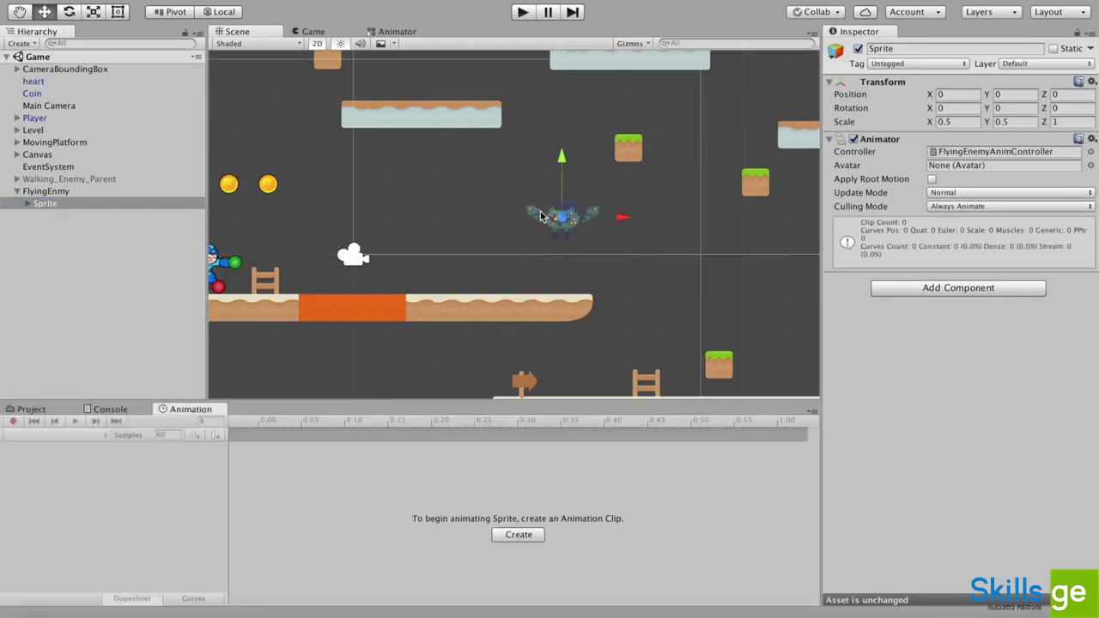
scroll(542, 216, "up", 3)
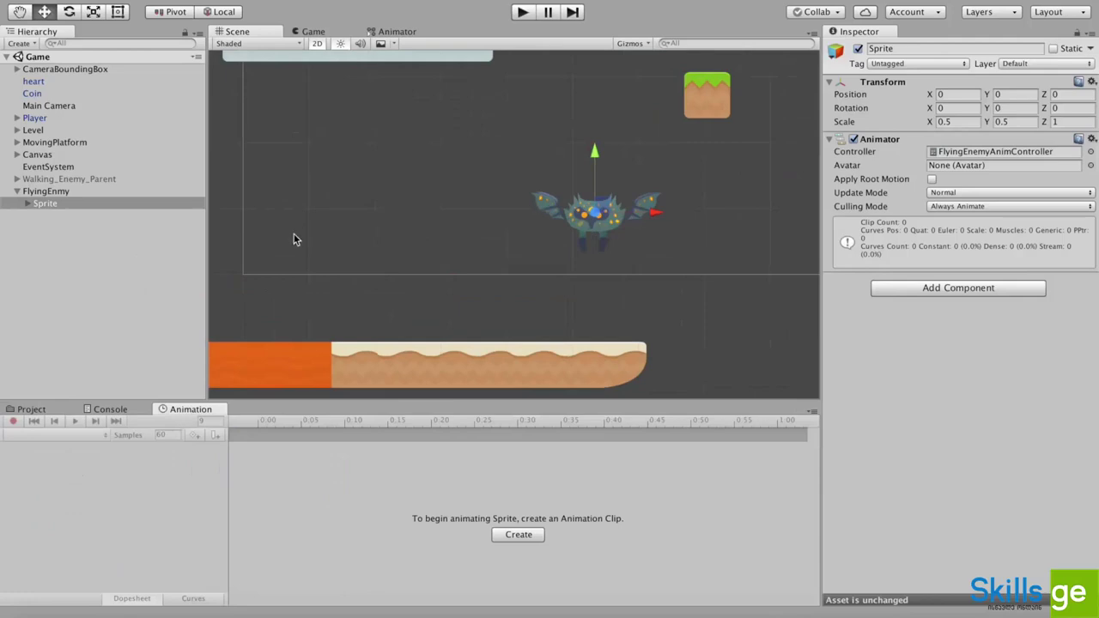
left_click(517, 535)
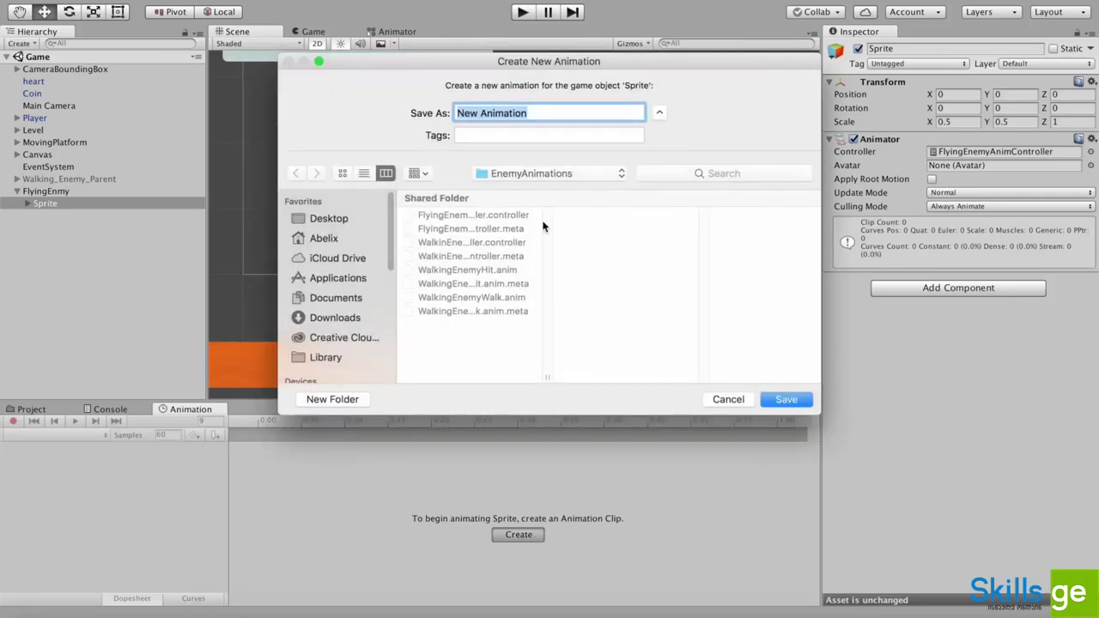
type("FlyingIdle")
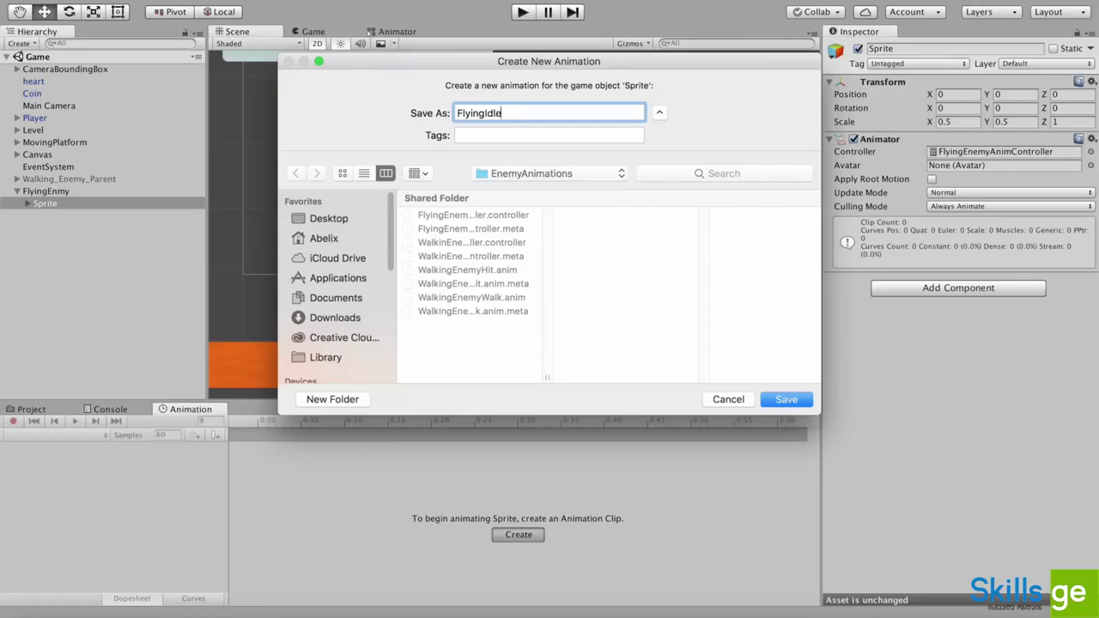
key("Return")
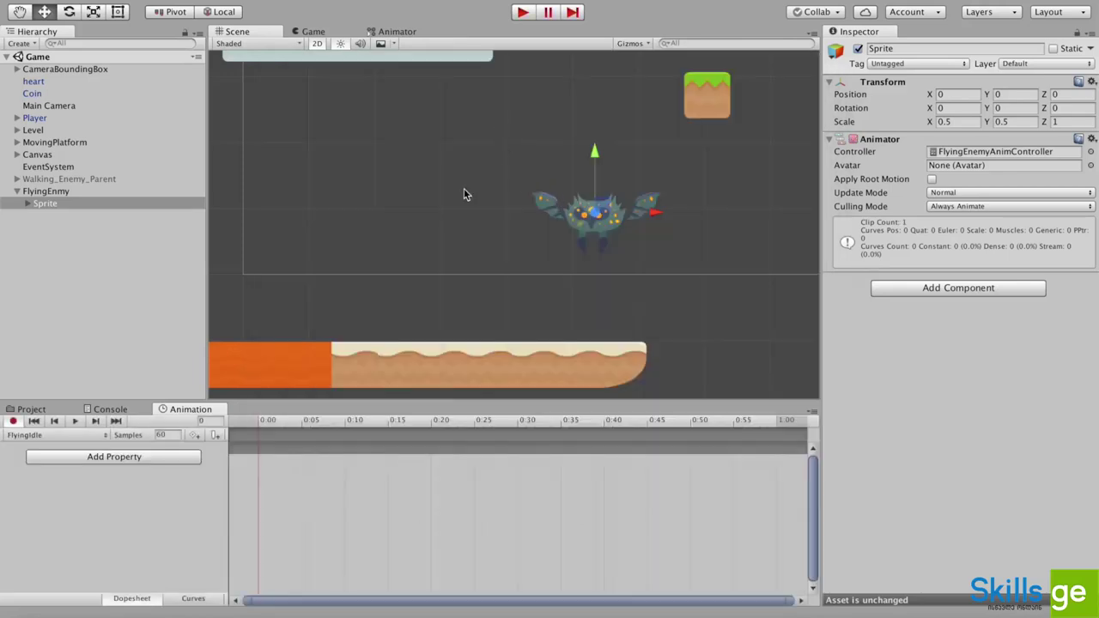
Key the Sprite object's Z rotation at 180 on frame 0 of the FlyingIdle clip
left_click(28, 204)
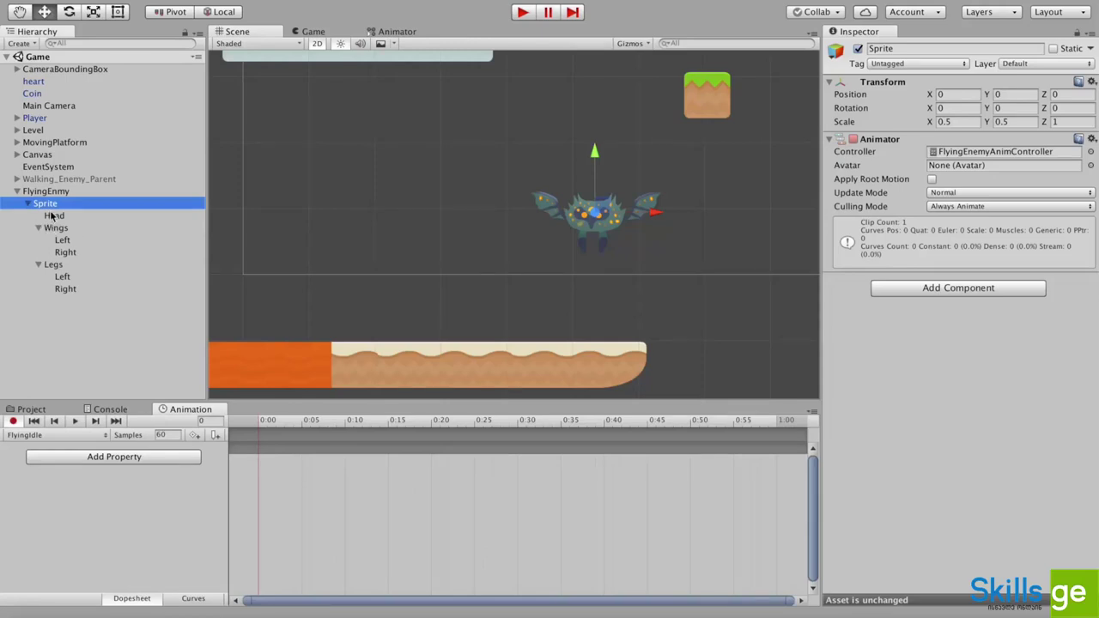
left_click(1063, 108)
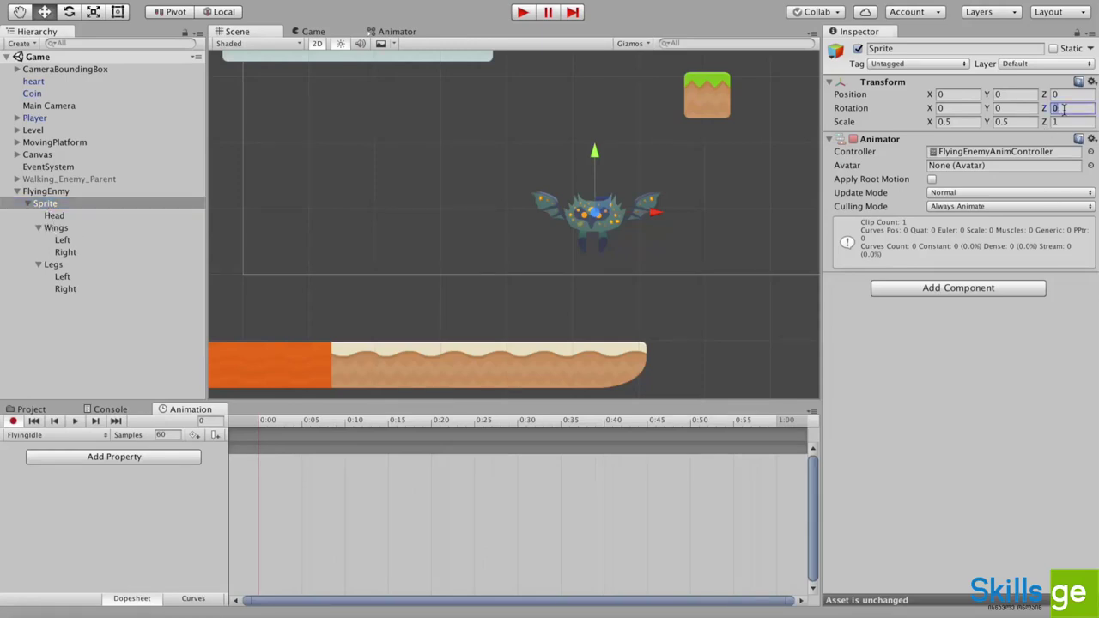
type("180")
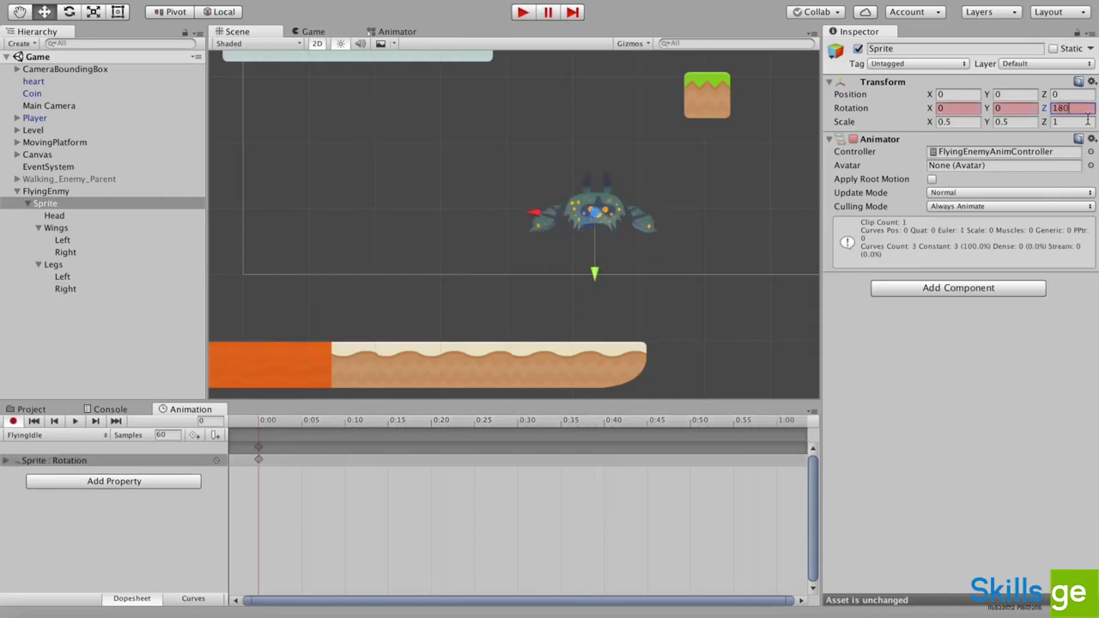
key("Return")
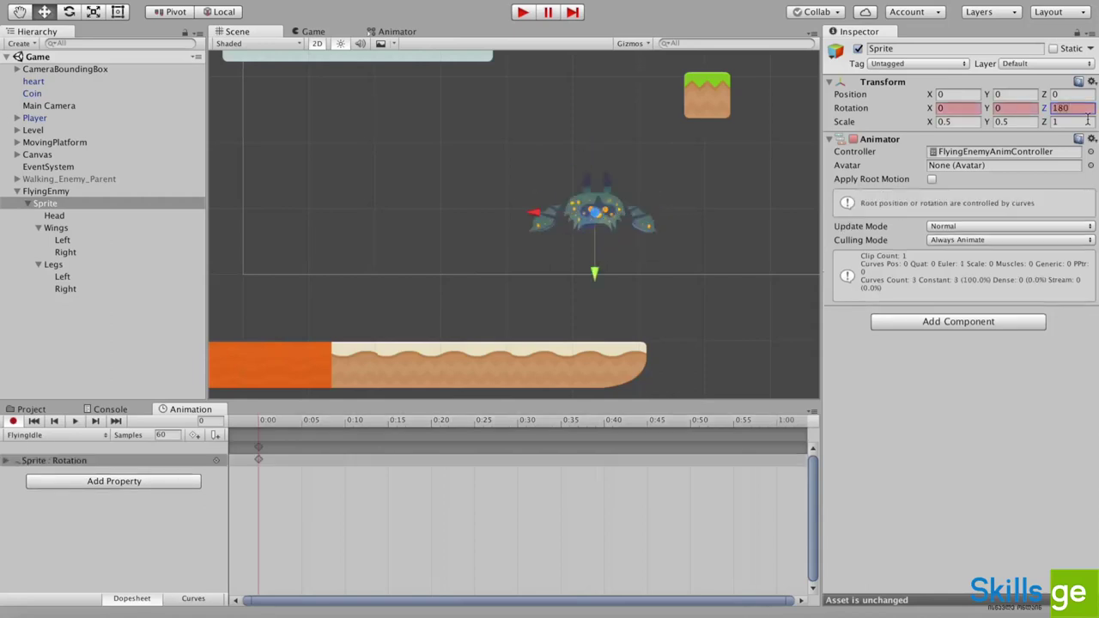
Key a trial Z rotation of the left wing at frame 0 of FlyingIdle and stop recording
left_click(63, 241)
scroll(708, 260, "up", 3)
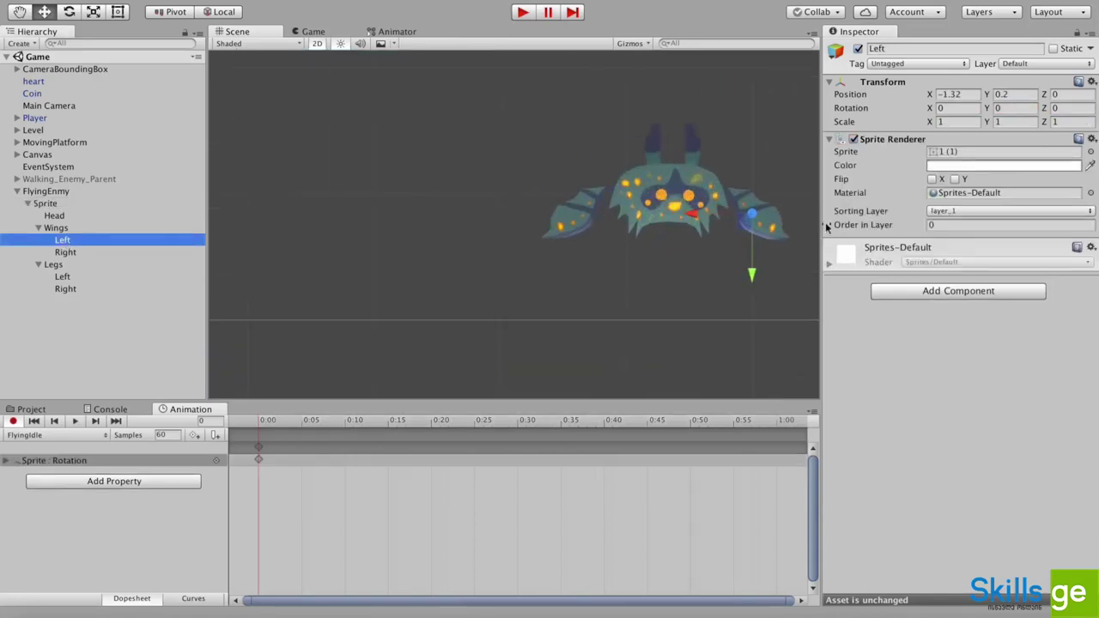
middle_click_drag(727, 182, 544, 186)
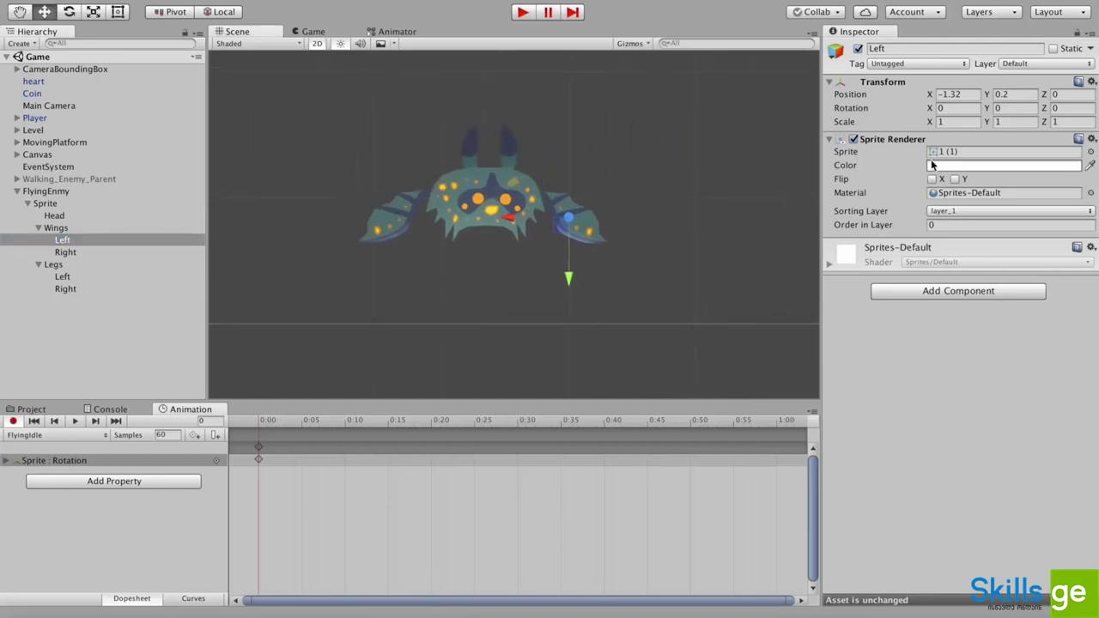
left_click_drag(1044, 108, 191, 179)
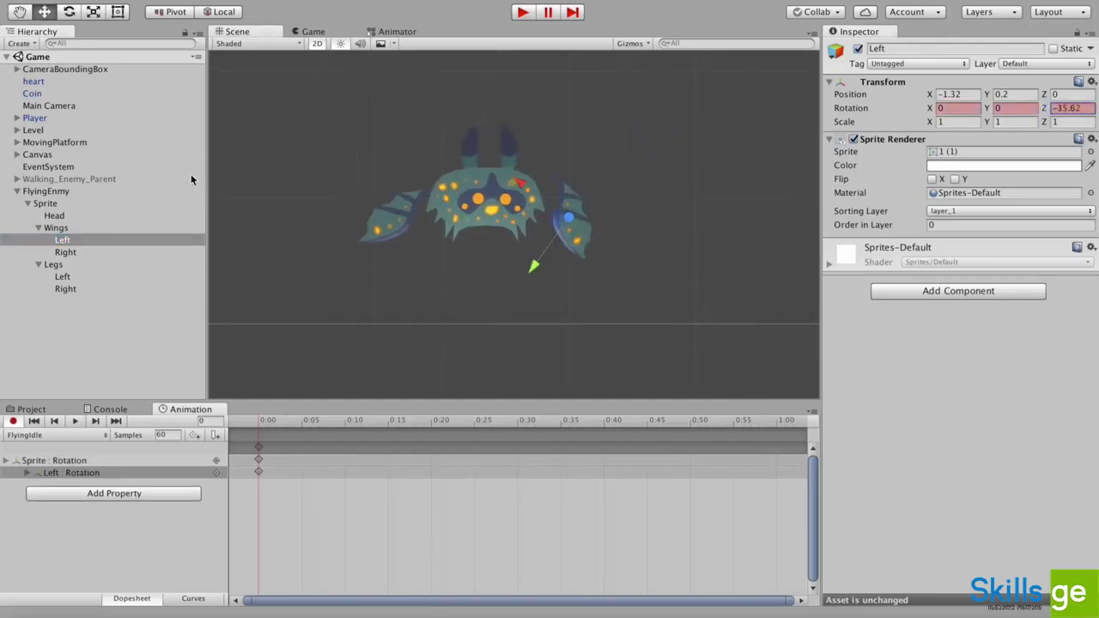
left_click_drag(949, 177, 1062, 152)
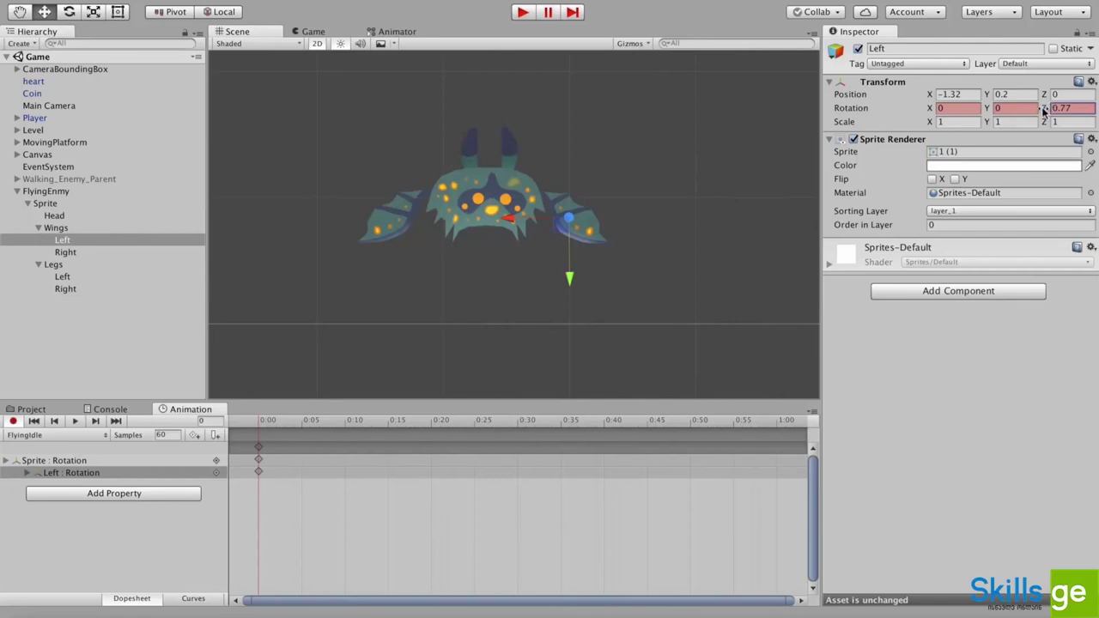
left_click_drag(1046, 108, 559, 144)
left_click_drag(919, 150, 1032, 152)
left_click(14, 421)
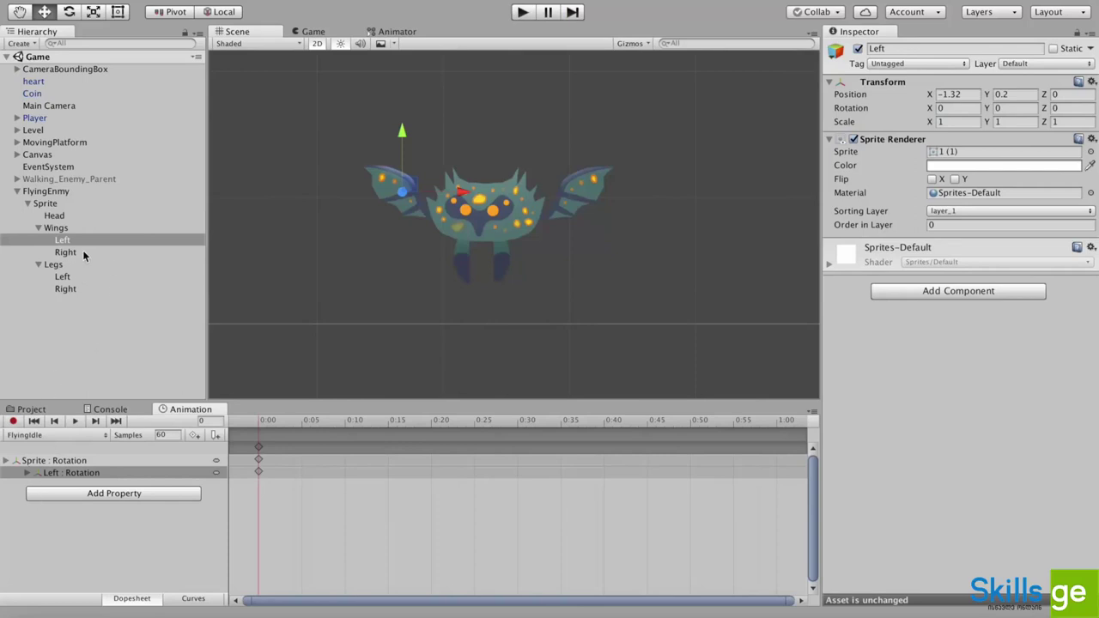
scroll(520, 221, "up", 1)
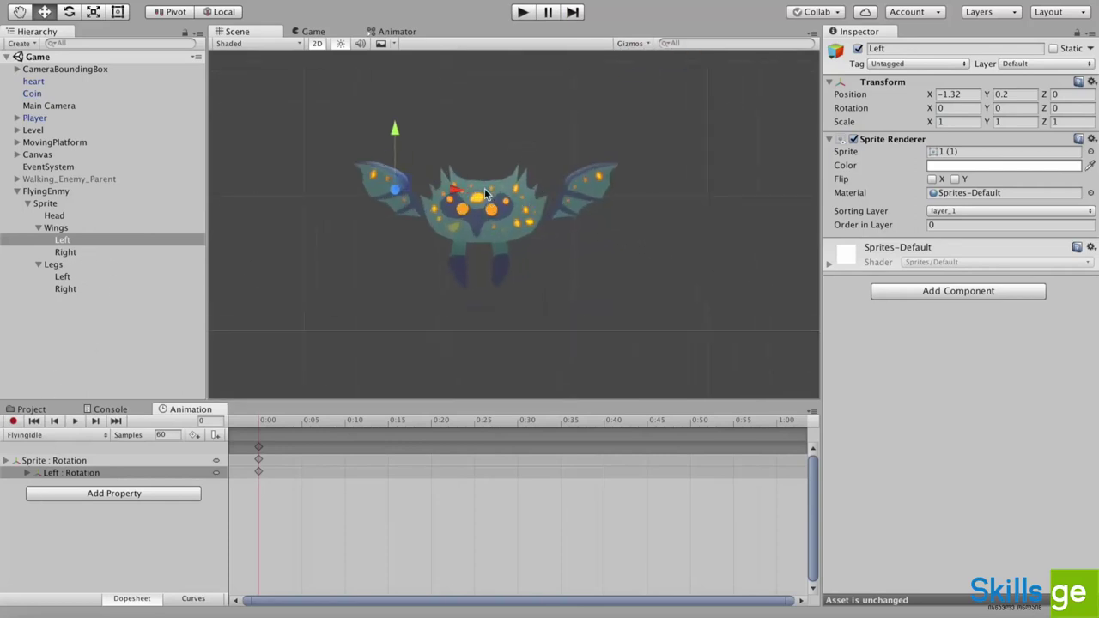
left_click_drag(1039, 110, 1061, 168)
key("ctrl+z")
key("ctrl+z")
Set a custom pivot of about X 0.04, Y 0.13 at the inner tip of wing sprite 1 (2) and apply it
left_click(973, 152)
left_click(32, 409)
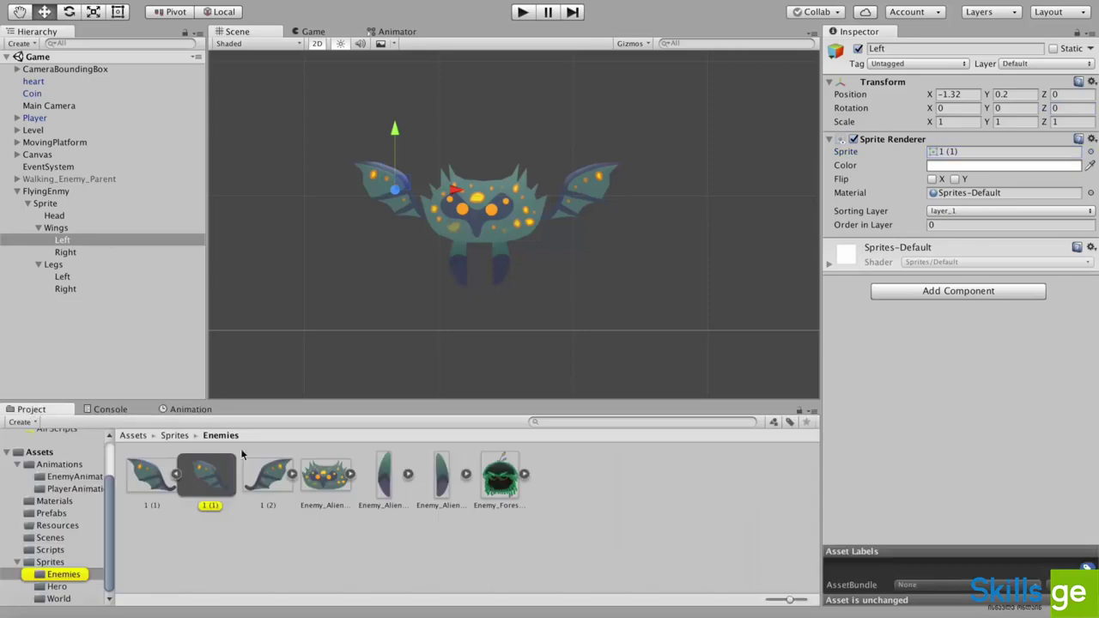
left_click(192, 489)
left_click(184, 478)
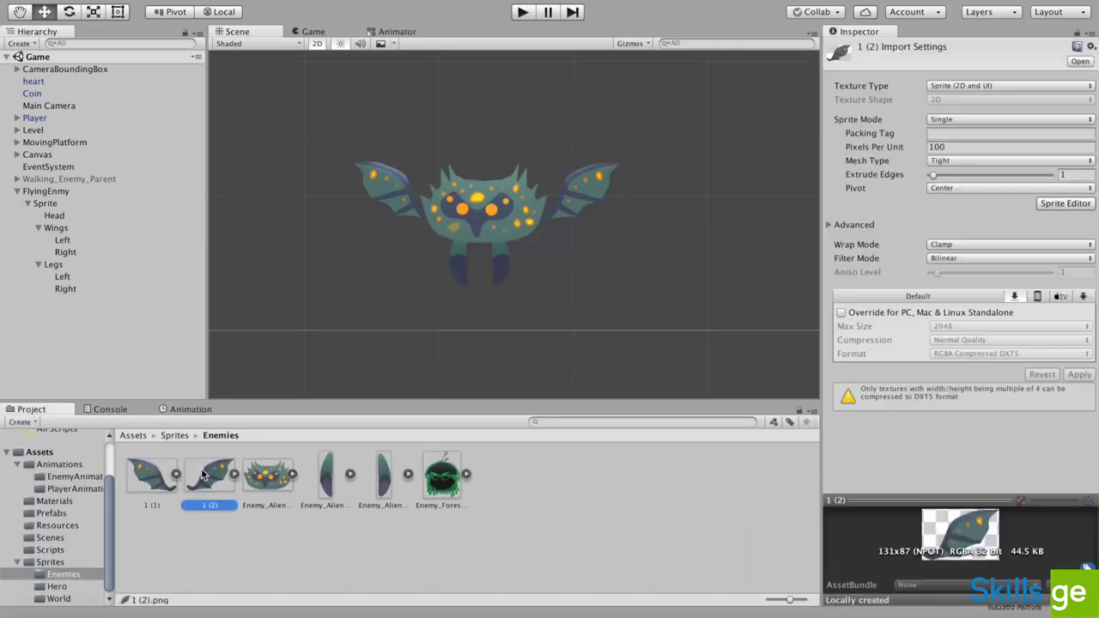
left_click(1071, 207)
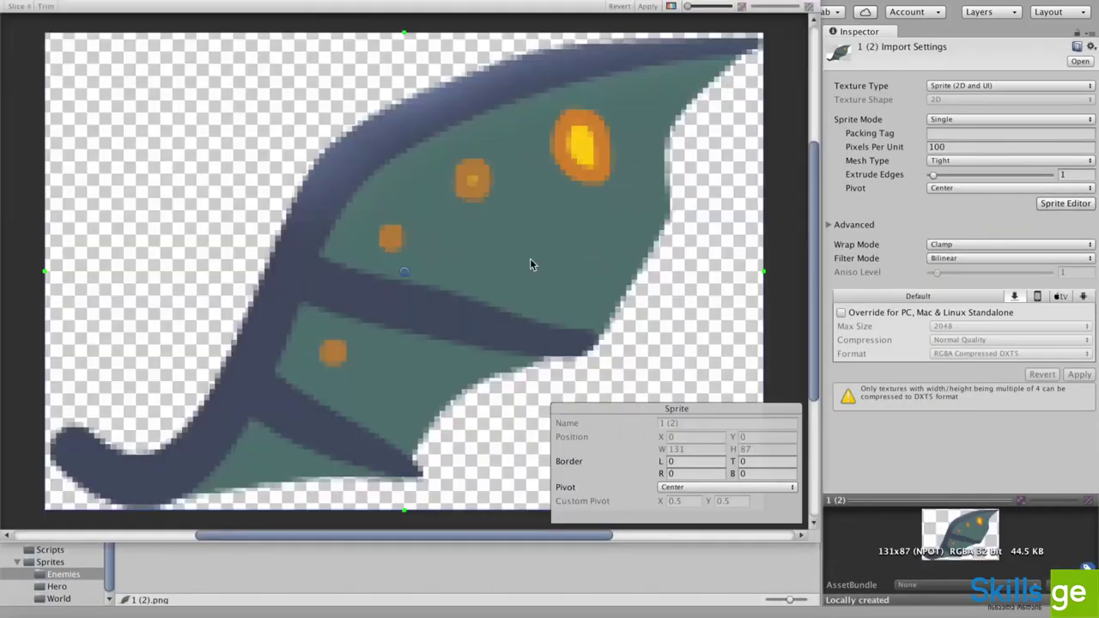
left_click_drag(405, 274, 72, 453)
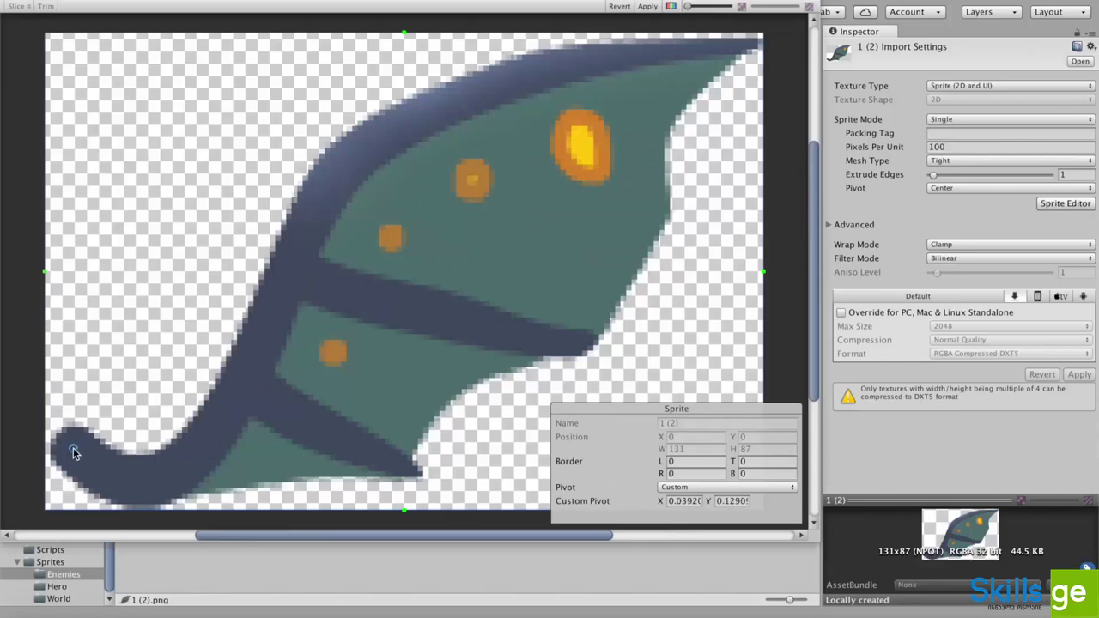
left_click(648, 6)
left_click(42, 4)
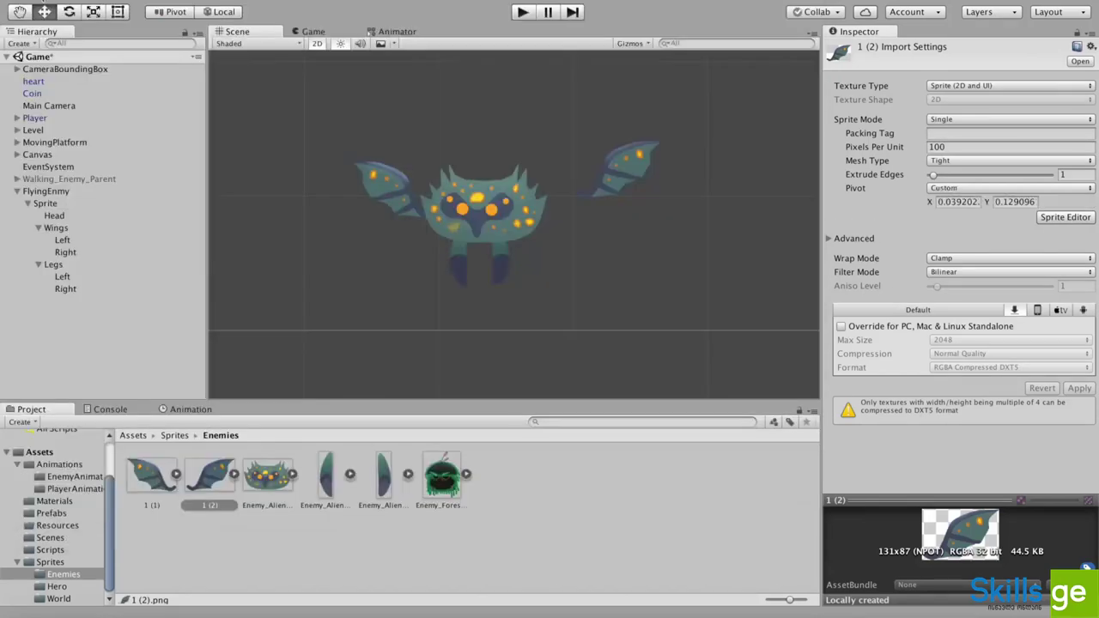
Set a custom pivot of about X 0.96, Y 0.13 at the inner tip of wing sprite 1 (1) and apply it
left_click(64, 251)
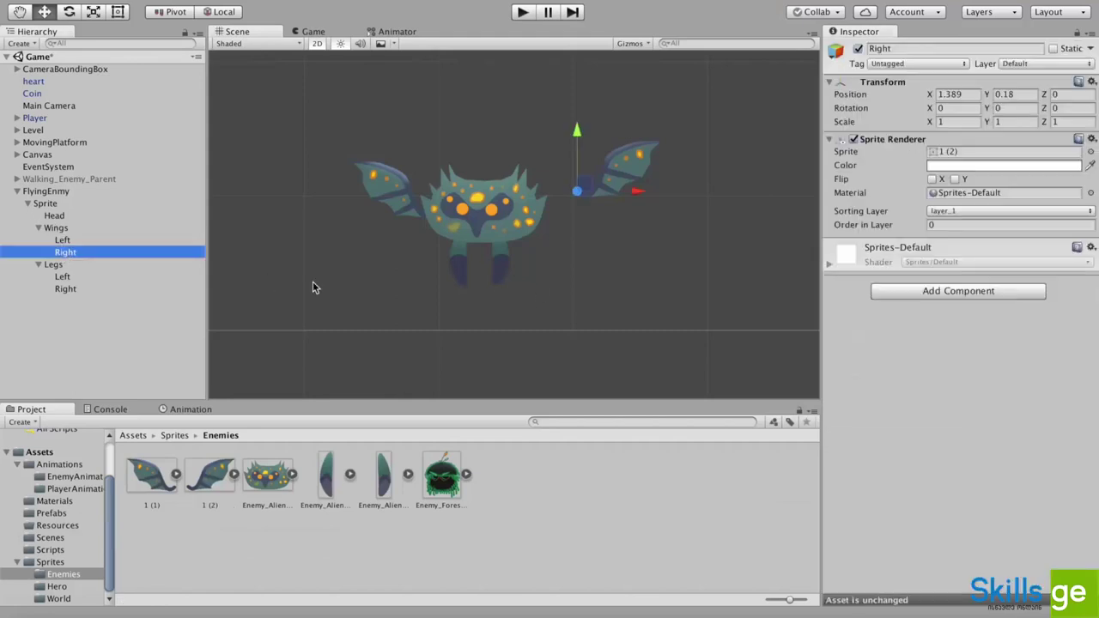
left_click(60, 241)
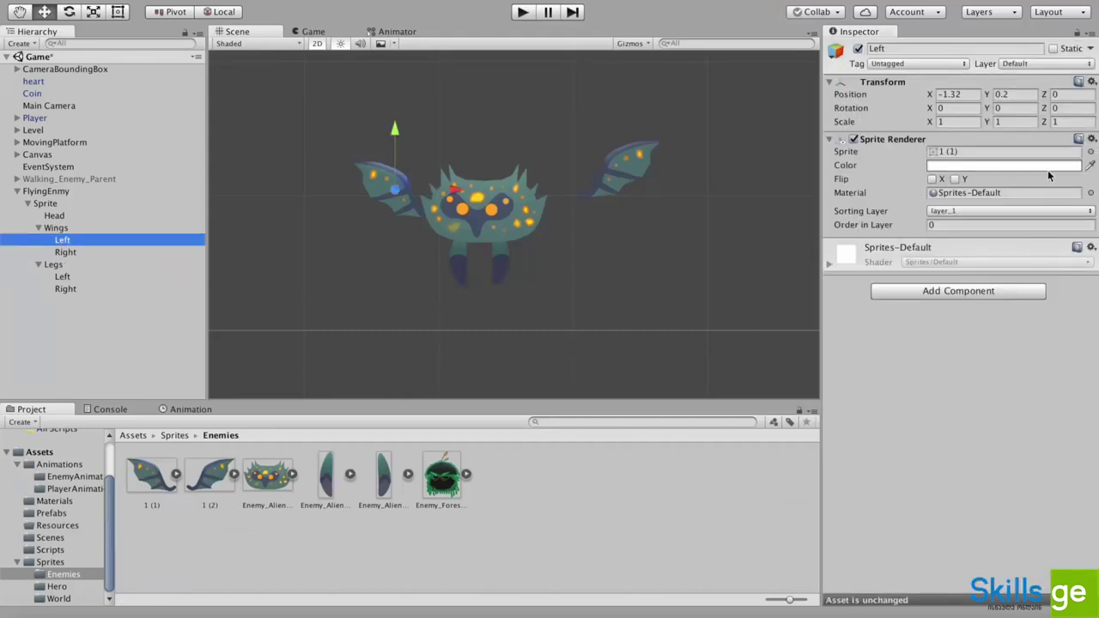
left_click(973, 151)
double_click(973, 151)
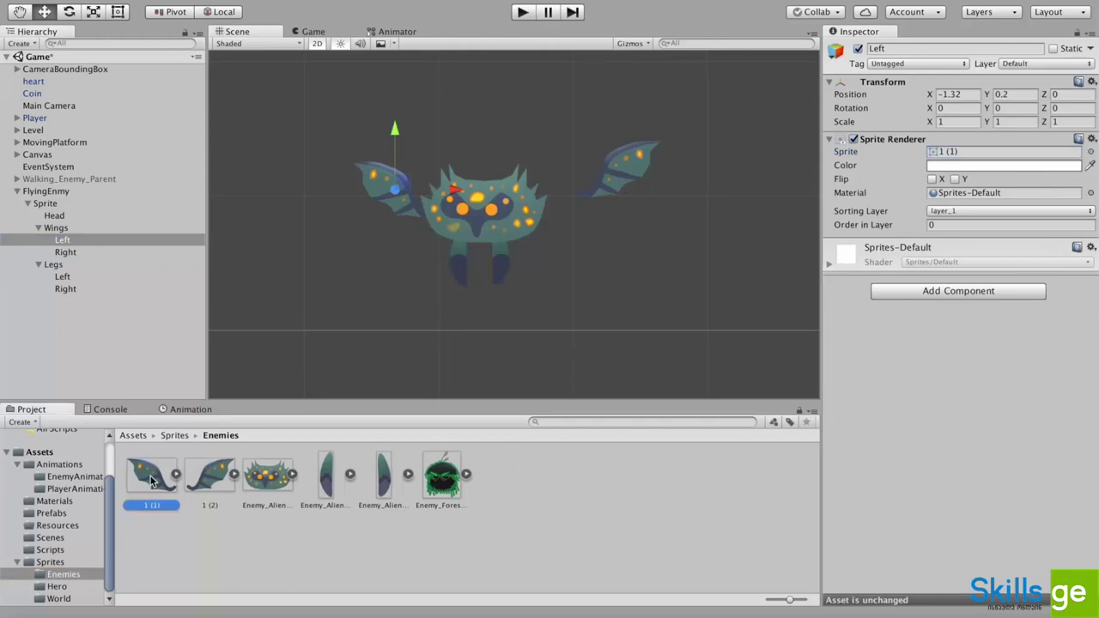
left_click(1053, 208)
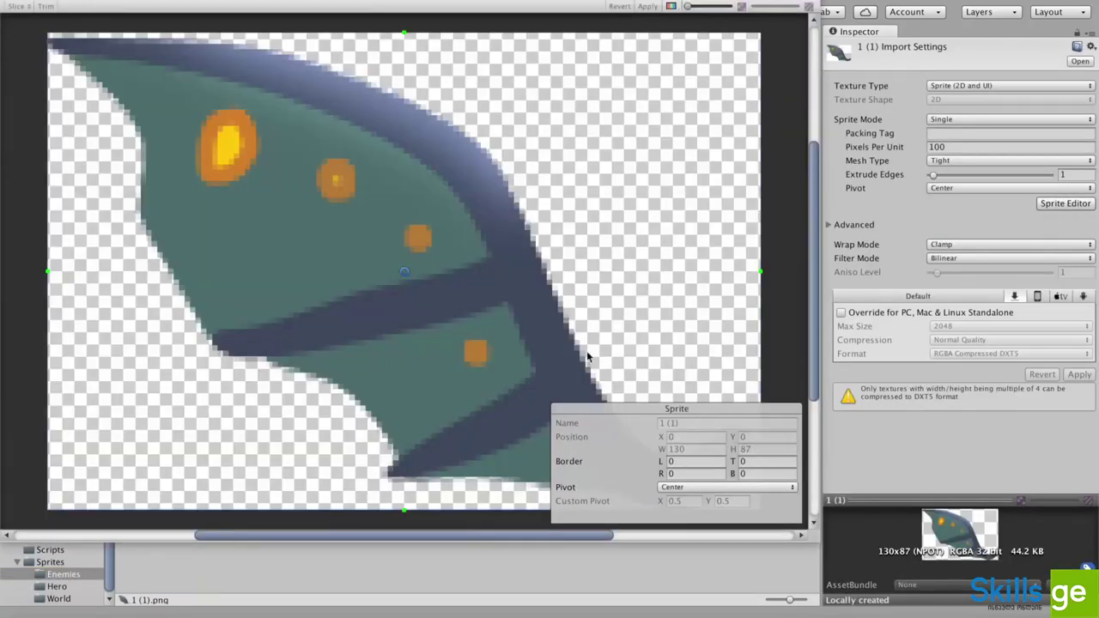
left_click_drag(404, 273, 732, 450)
left_click(646, 7)
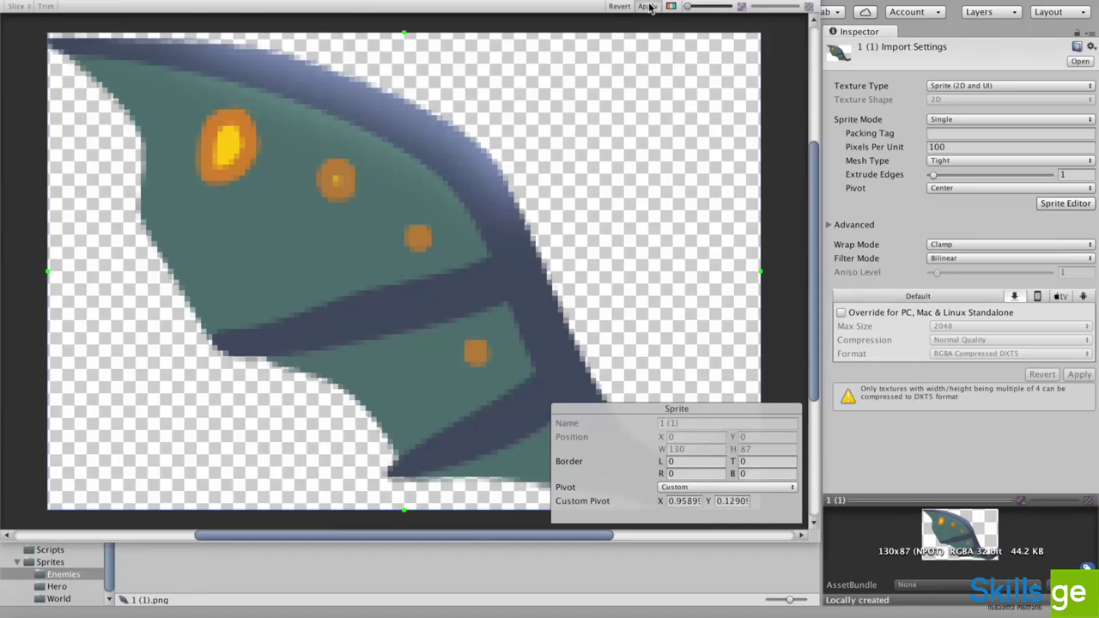
left_click(473, 306)
left_click(678, 487)
left_click(666, 489)
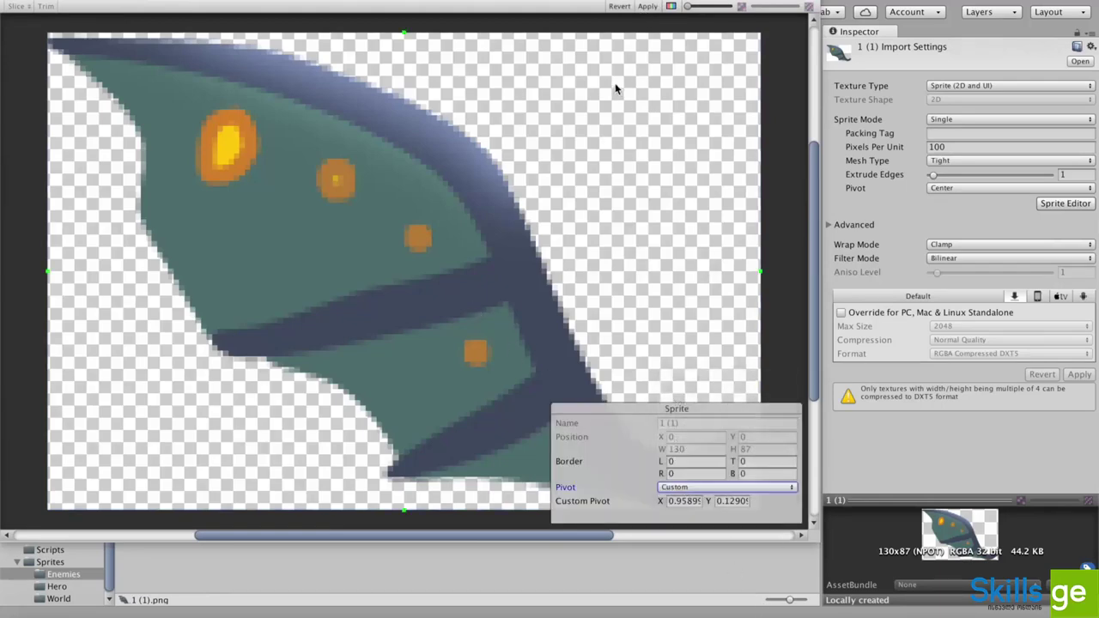
left_click(62, 4)
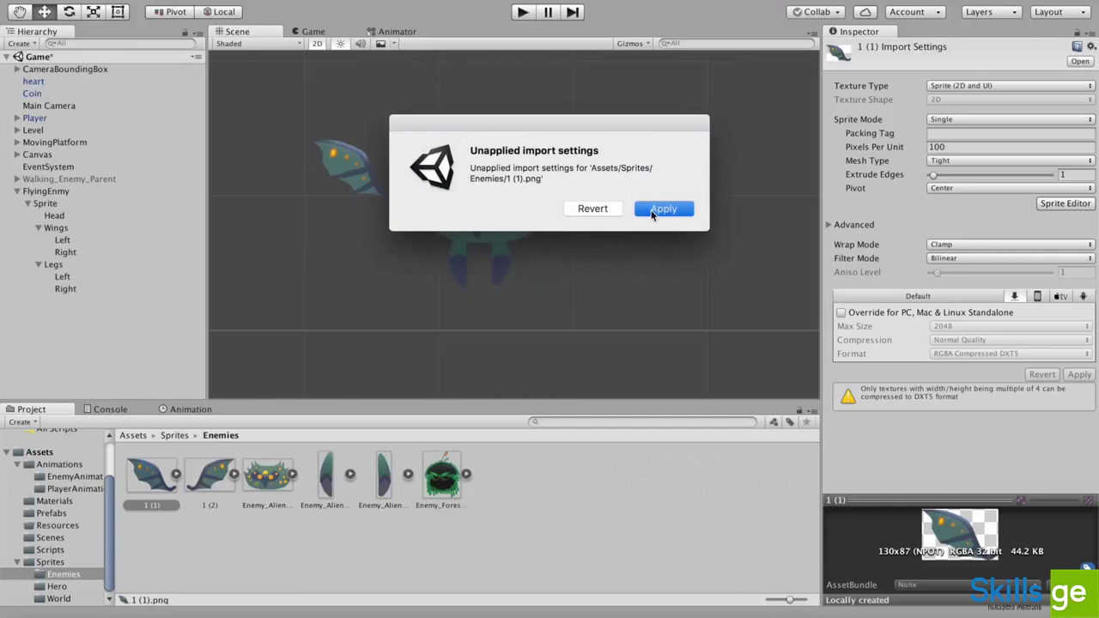
left_click(646, 211)
Move both wings inward to attach to the head, placing the right wing at about X 0.81, Y -0.23
left_click(297, 197)
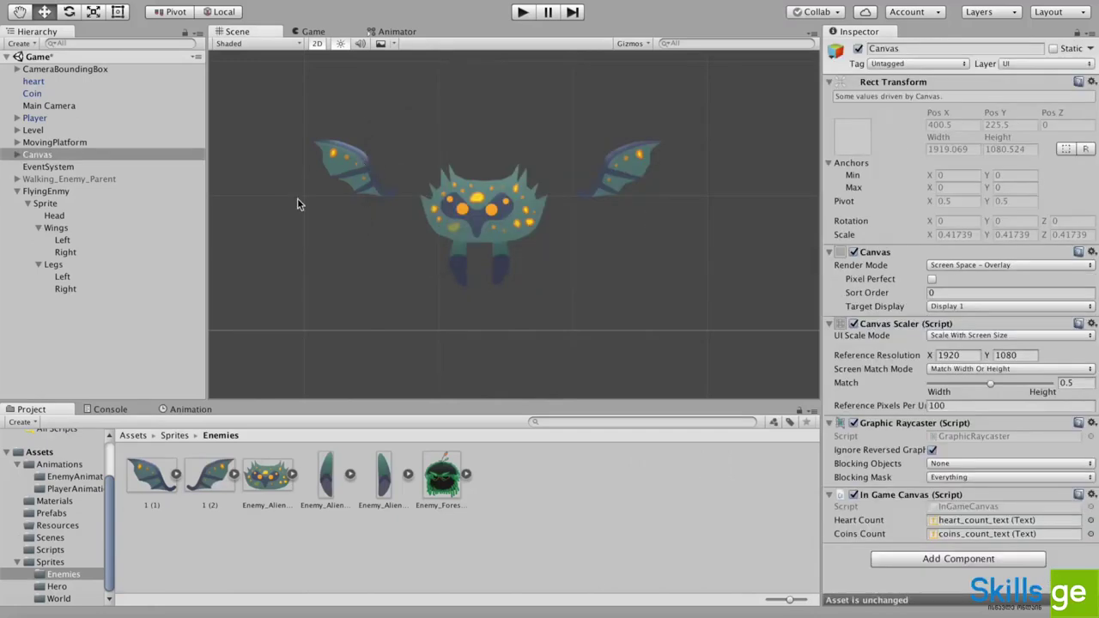
left_click(69, 277)
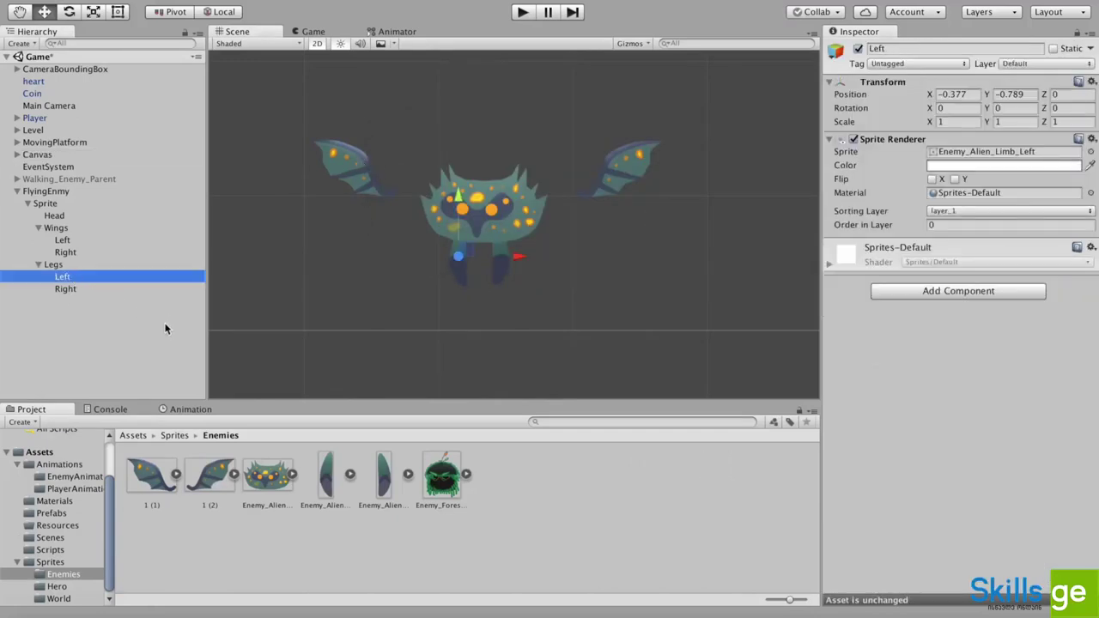
left_click(63, 240)
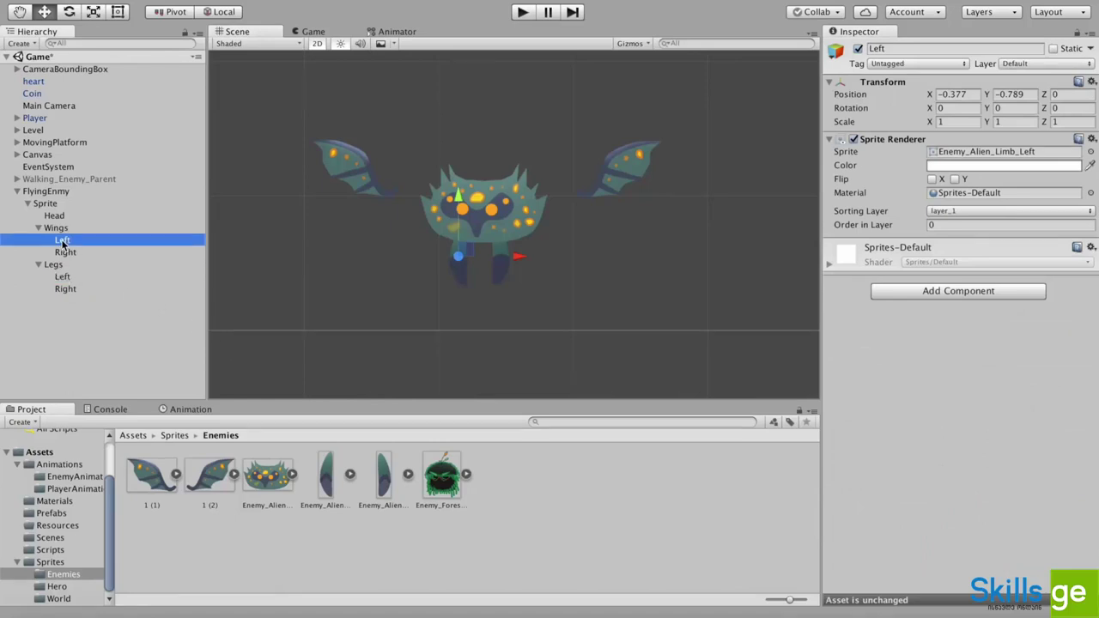
left_click_drag(403, 184, 441, 212)
left_click(66, 252)
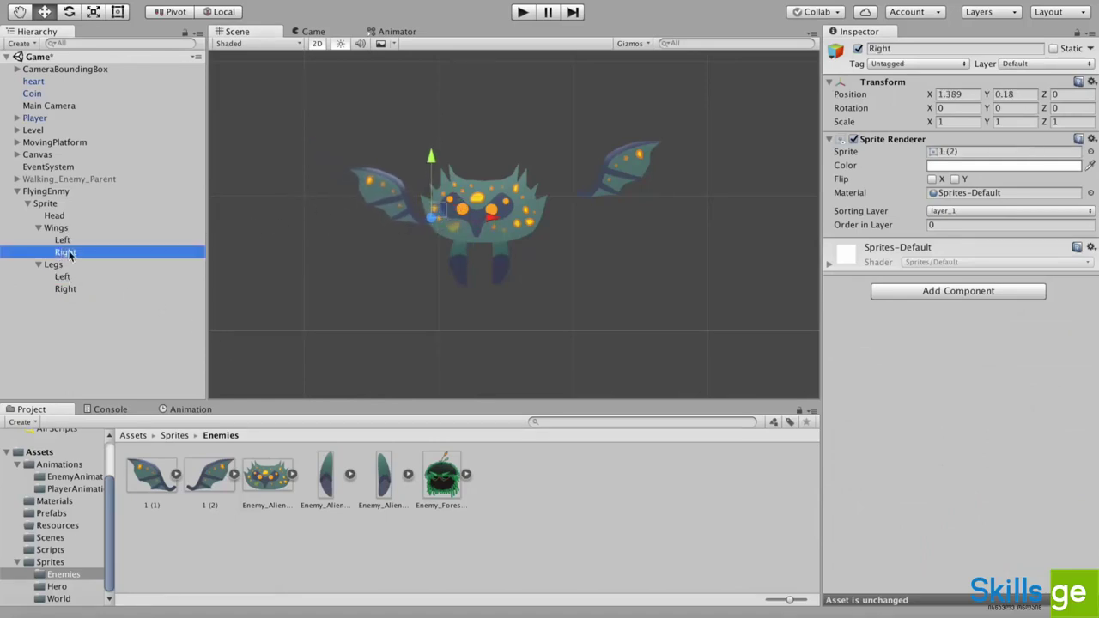
left_click_drag(587, 195, 545, 216)
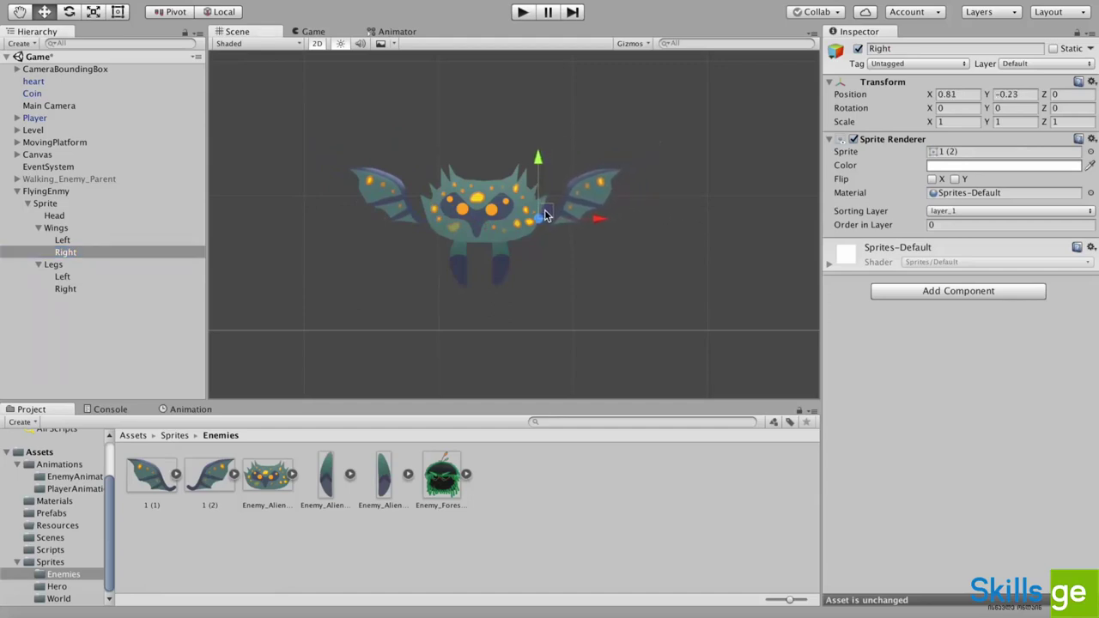
Test the right wing's swing about its pivot in Z and reset its Z rotation to 0
left_click(1042, 111)
left_click_drag(699, 148, 1033, 149)
left_click(1074, 108)
type("0")
Delete the existing keyframes from the FlyingIdle clip and key the Sprite's Z rotation at 180 on frame 0:00
left_click(191, 410)
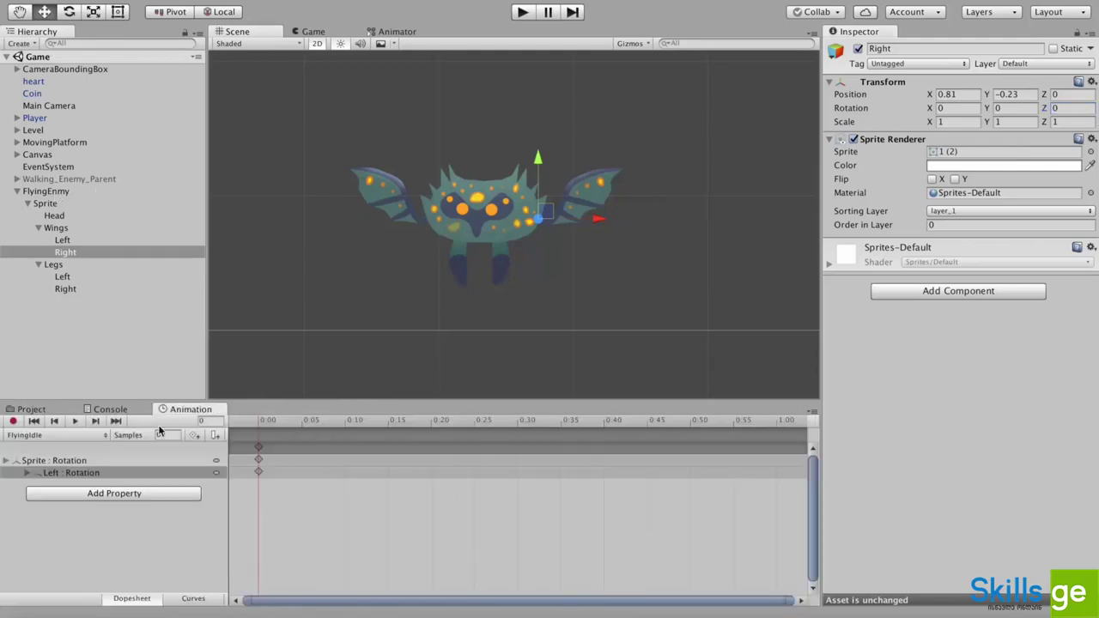
left_click(259, 448)
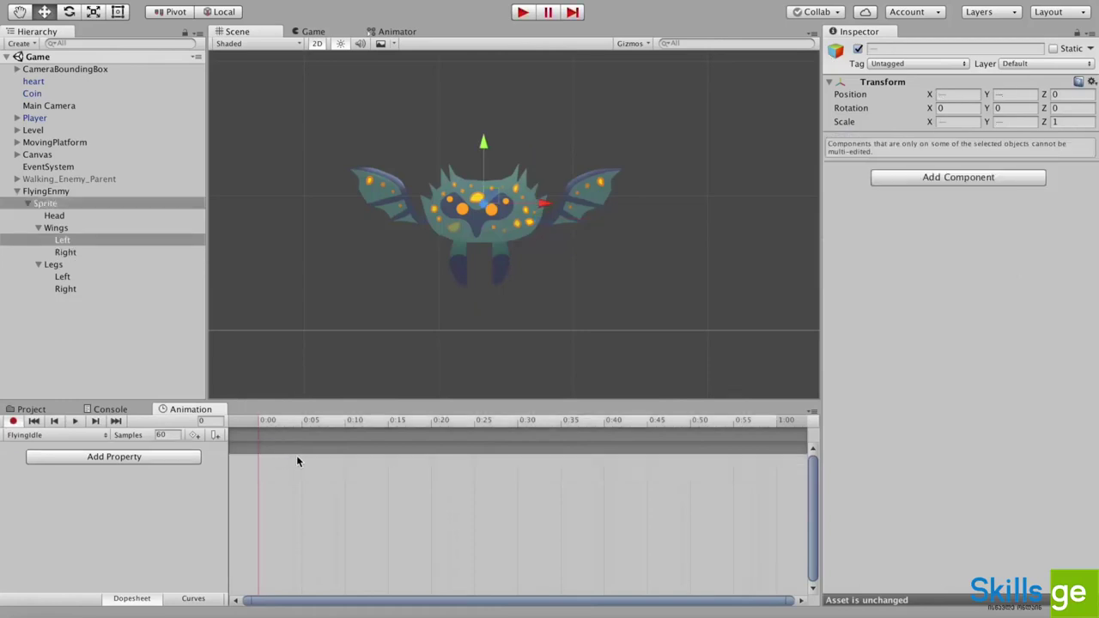
left_click(47, 204)
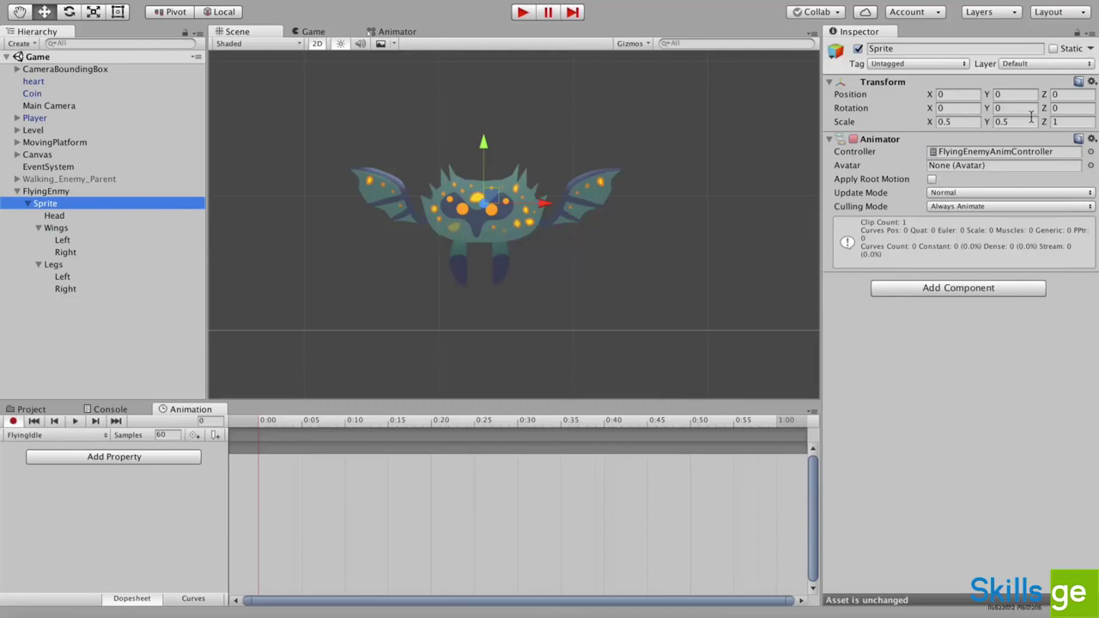
left_click(1058, 108)
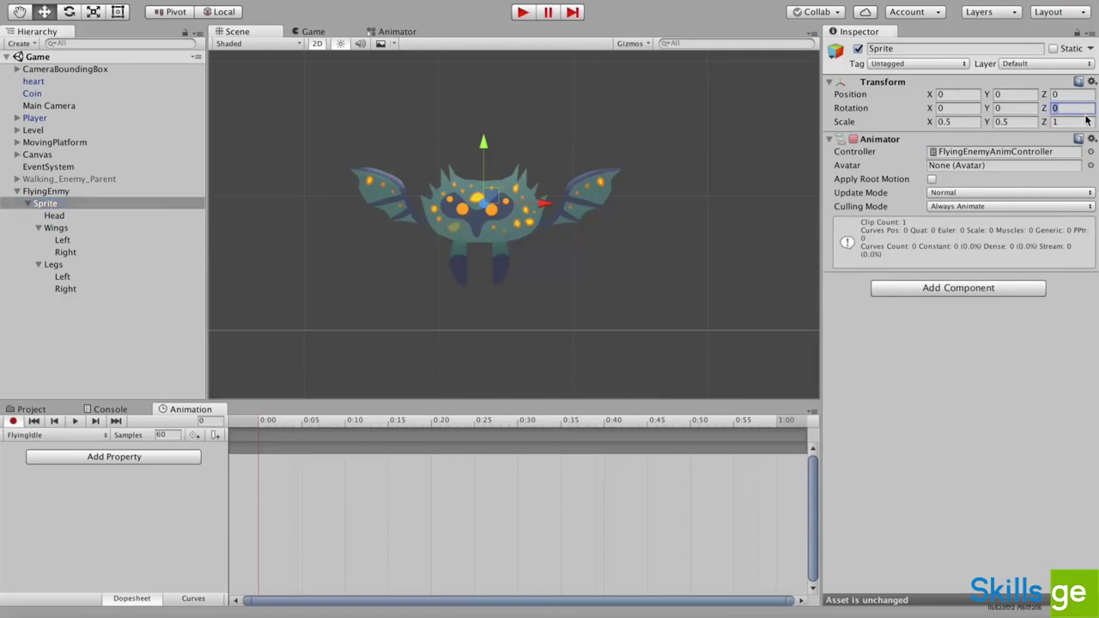
type("180")
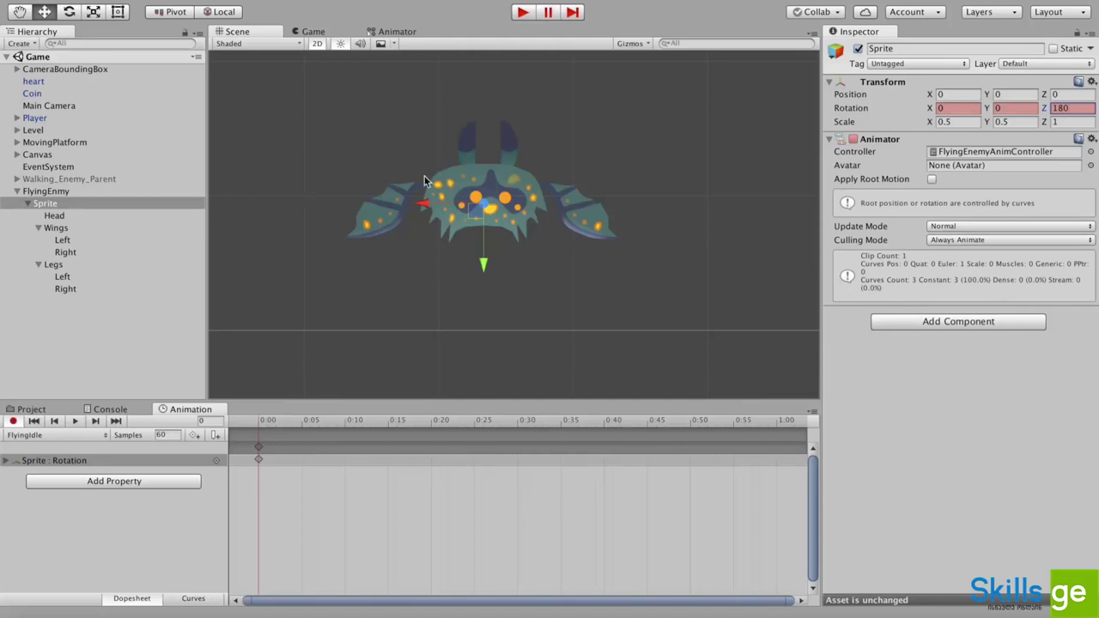
Key the left wing's Z rotation at -90 on frame 0:00 to fold it inward
left_click(61, 240)
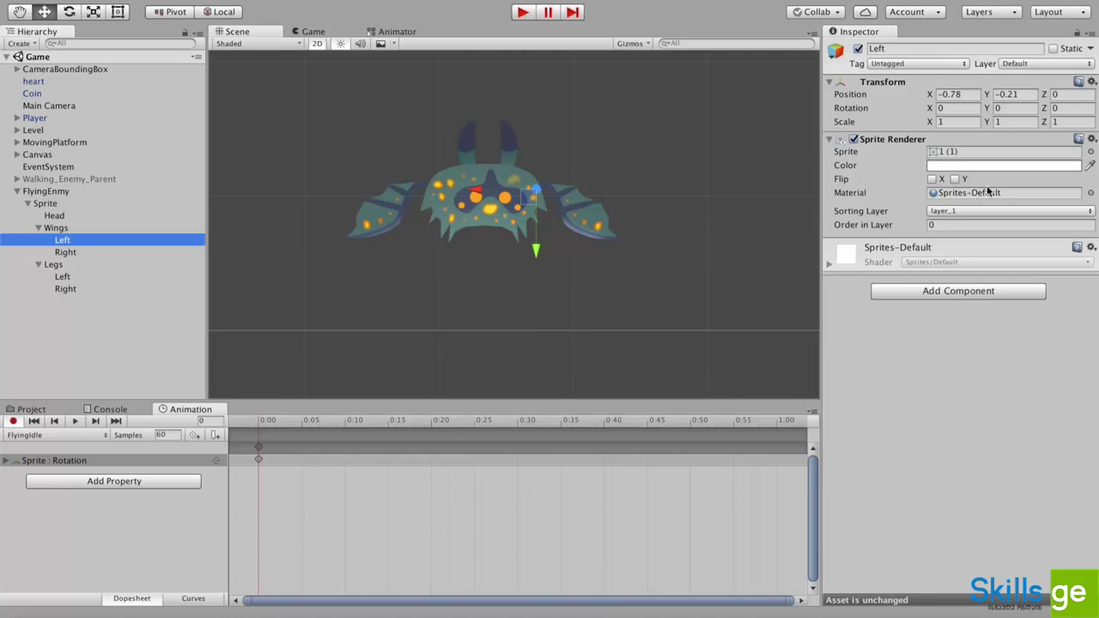
left_click_drag(1045, 109, 644, 175)
left_click(1073, 107)
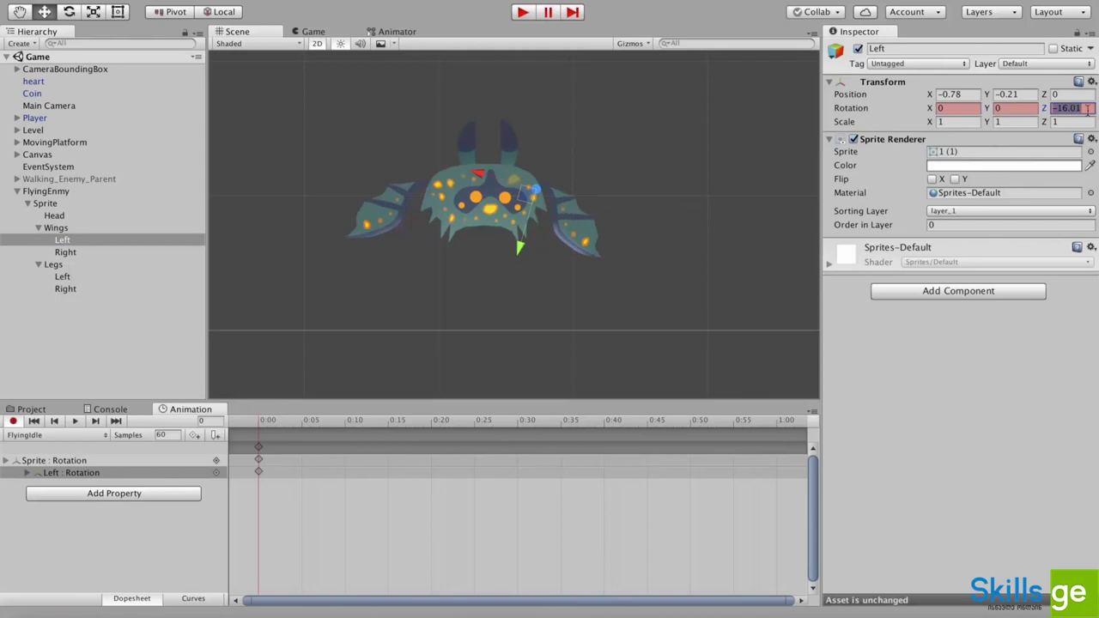
type("-45")
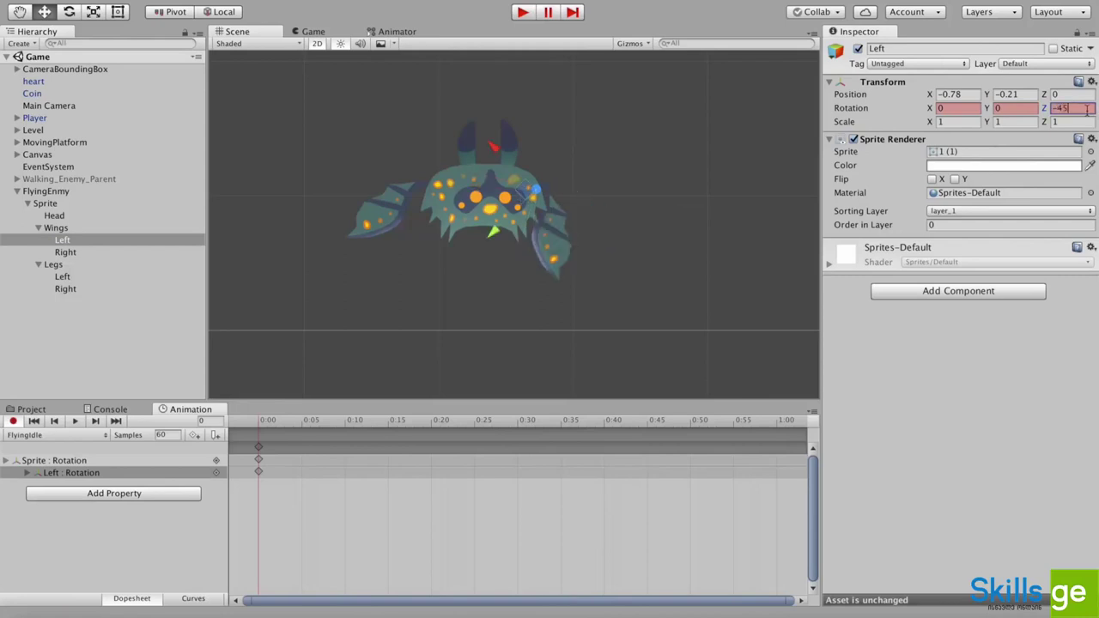
key("BackSpace")
key("BackSpace")
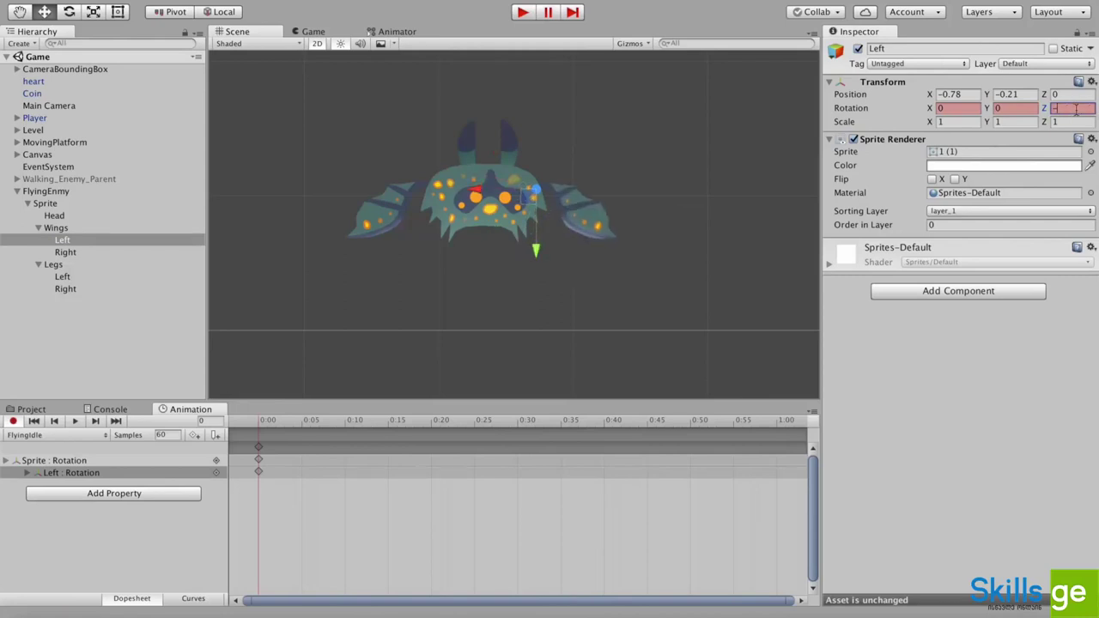
type("90")
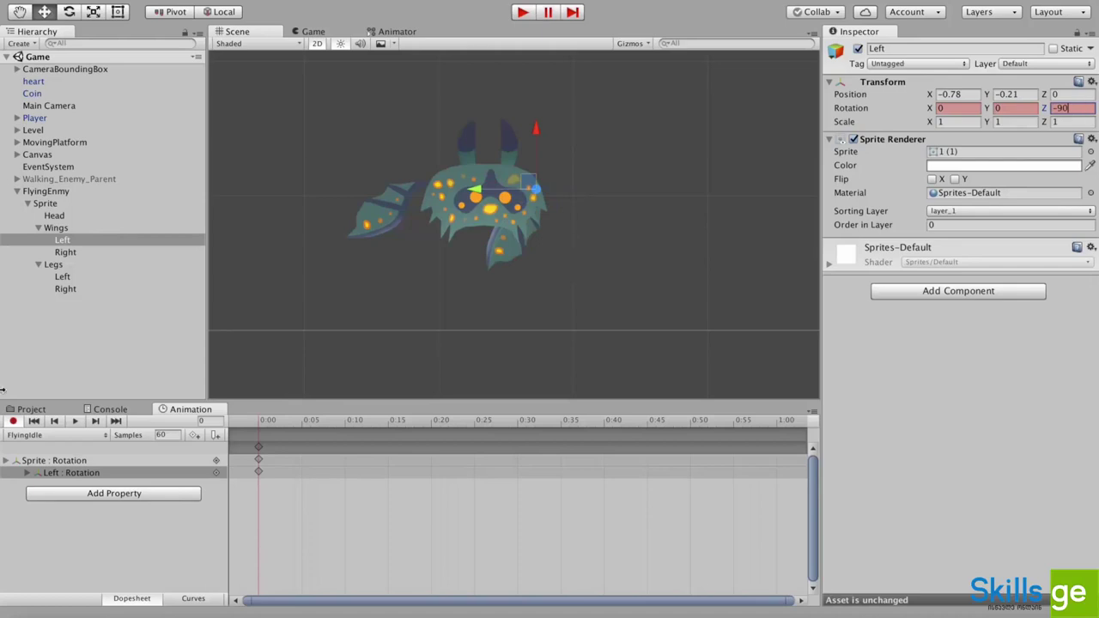
Key the right wing's Z rotation at 90 on frame 0:00 to fold it inward
left_click(75, 252)
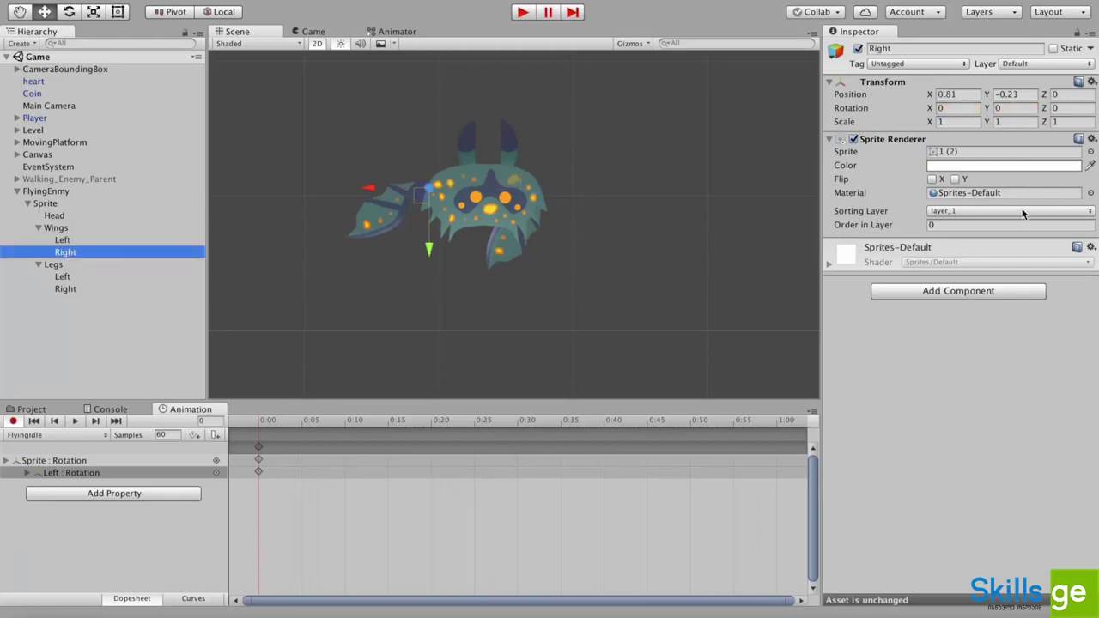
left_click(1069, 108)
type("90")
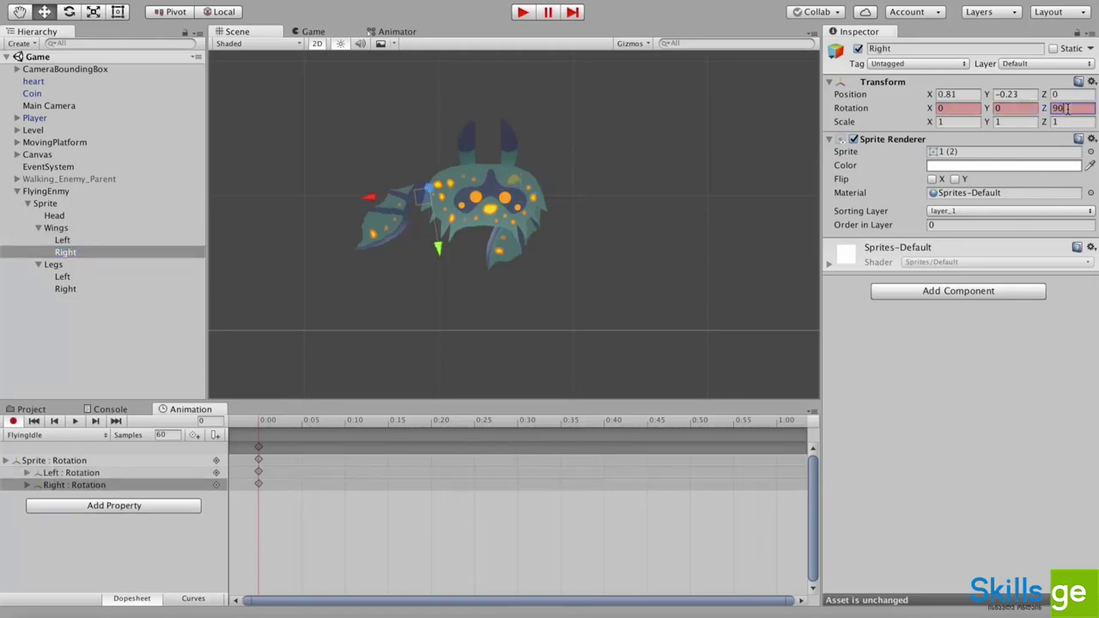
key("Return")
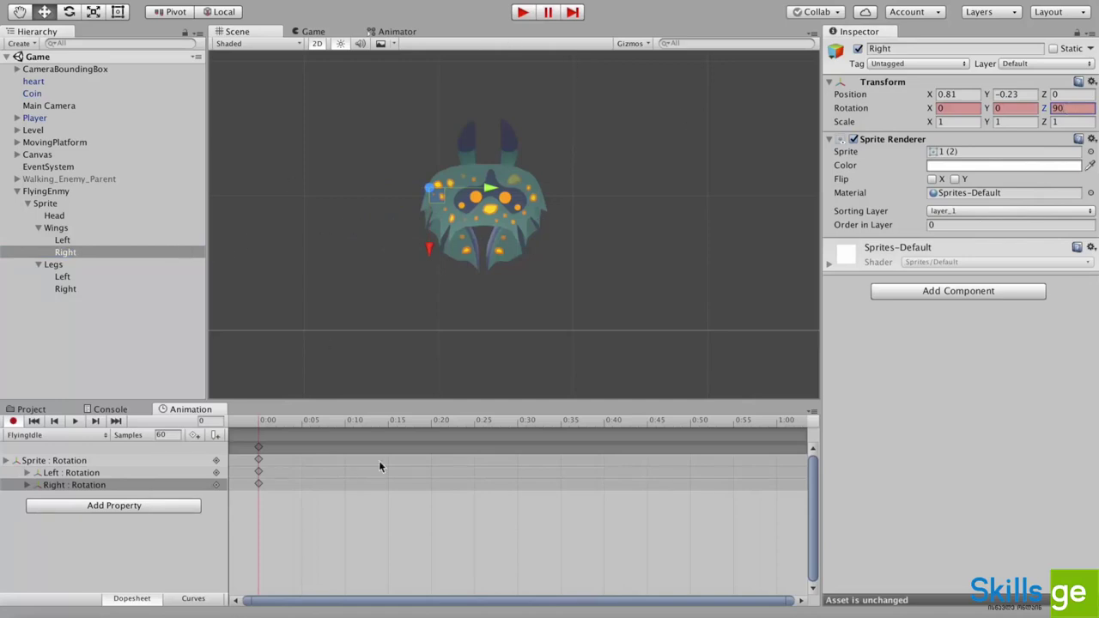
Copy all the rotation keyframes at 0:00 and paste them at 0:20 in the FlyingIdle clip
left_click(259, 449)
left_click(432, 421)
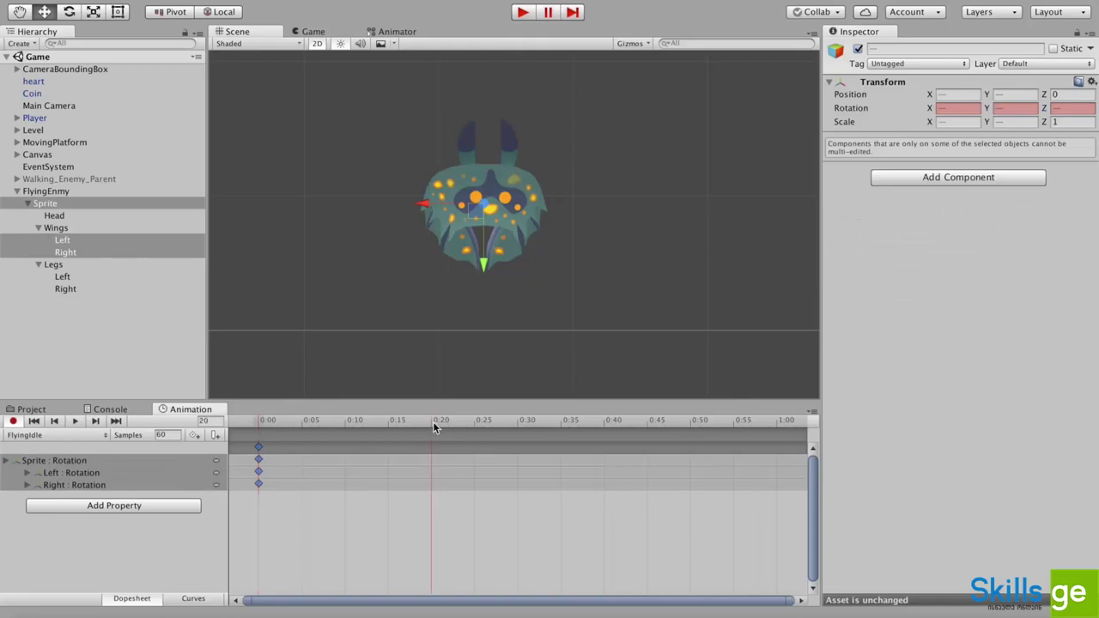
key("ctrl+v")
left_click_drag(261, 421, 178, 428)
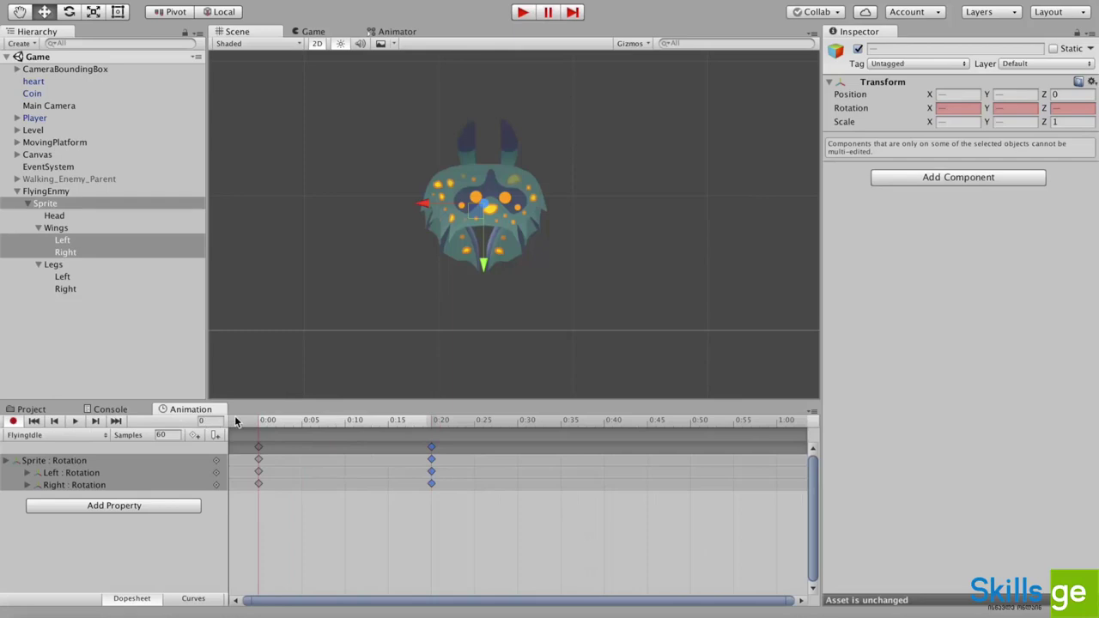
Reselect the Sprite and move the pasted set of rotation keyframes from 0:20 to 1:00
left_click(67, 193)
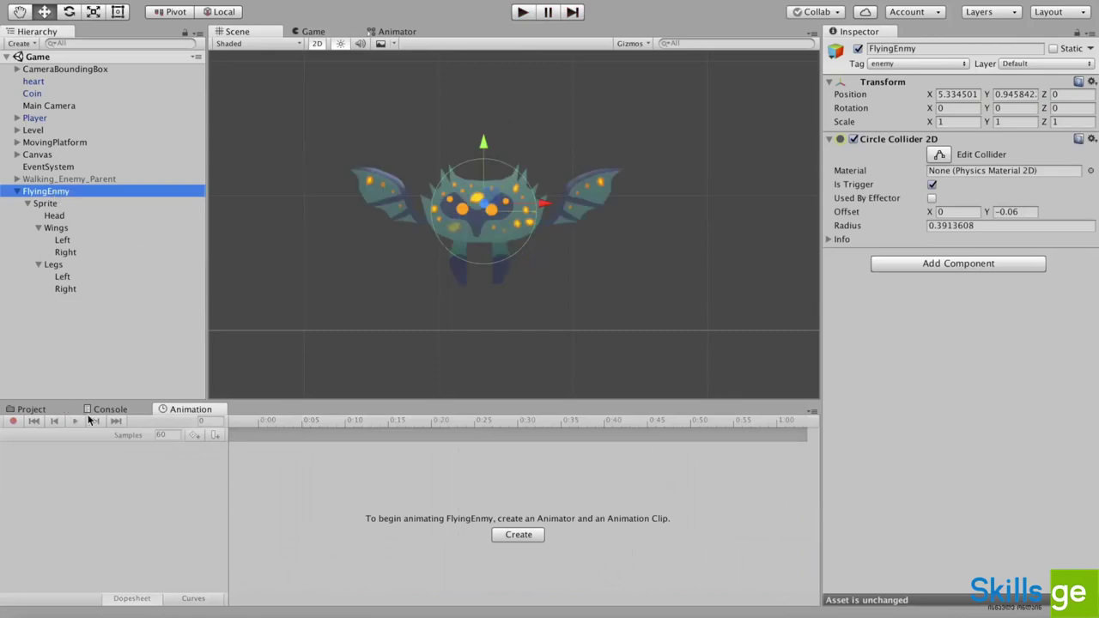
left_click(52, 204)
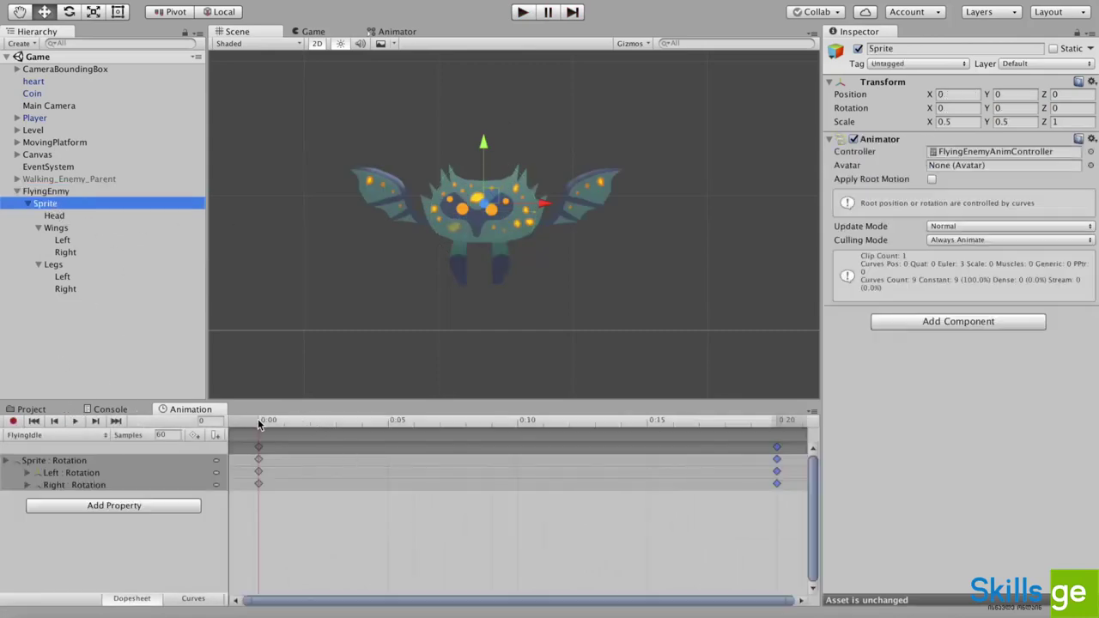
left_click_drag(257, 418, 333, 424)
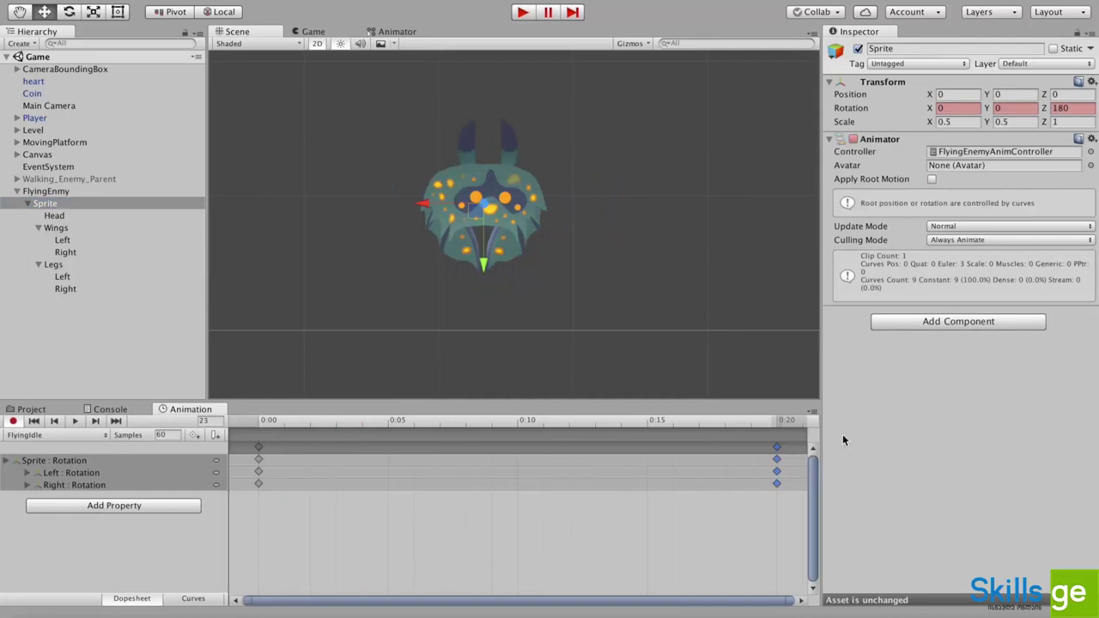
scroll(713, 481, "down", 6)
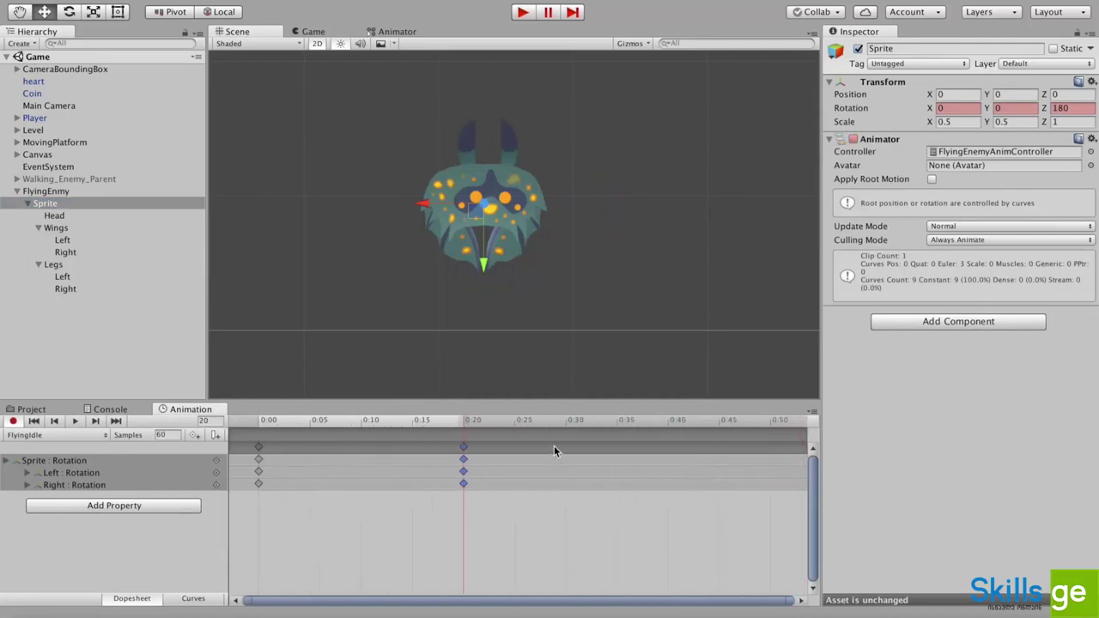
scroll(554, 450, "down", 2)
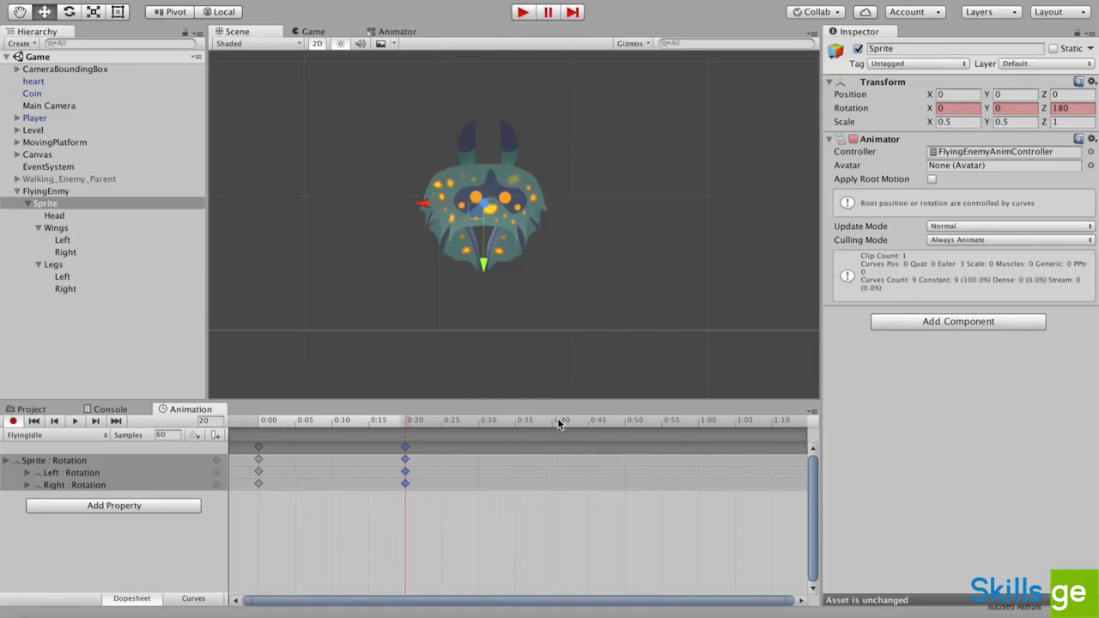
left_click(590, 421)
left_click_drag(406, 459, 700, 472)
Key the Sprite's Z rotation at 175 on frame 0:30, midway through the FlyingIdle clip
left_click(480, 422)
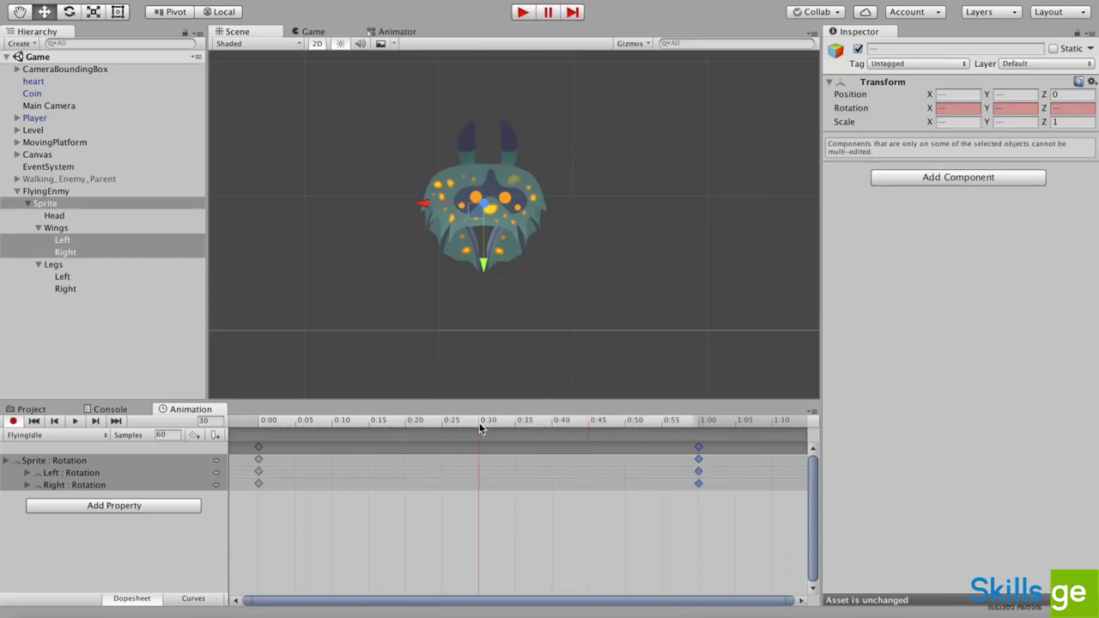
left_click(44, 191)
left_click(48, 204)
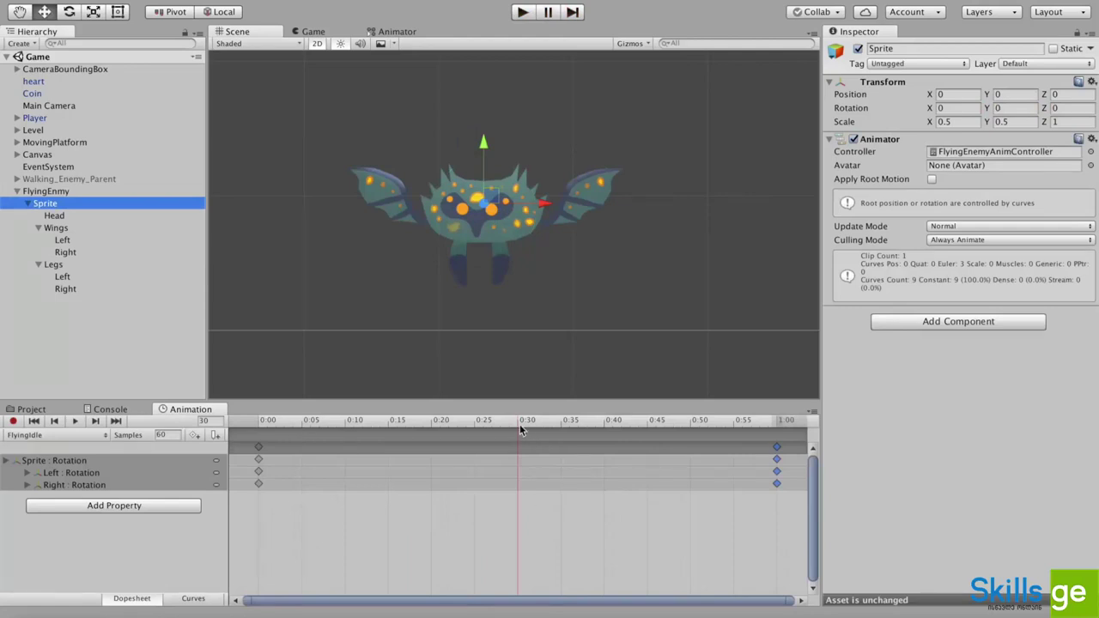
left_click_drag(520, 424, 517, 424)
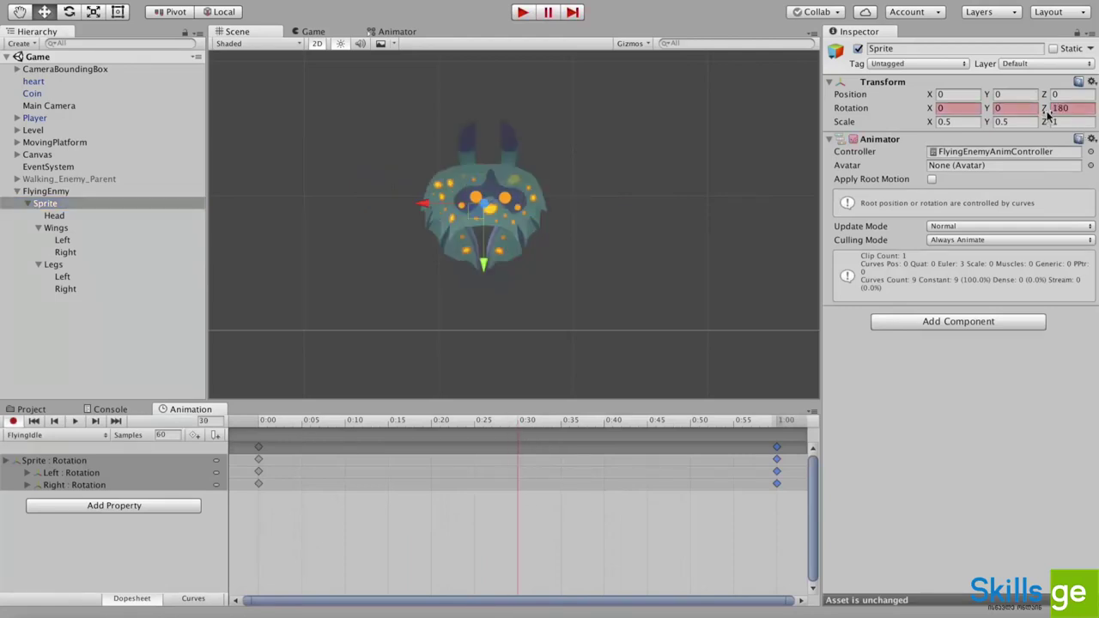
left_click_drag(1045, 113, 983, 118)
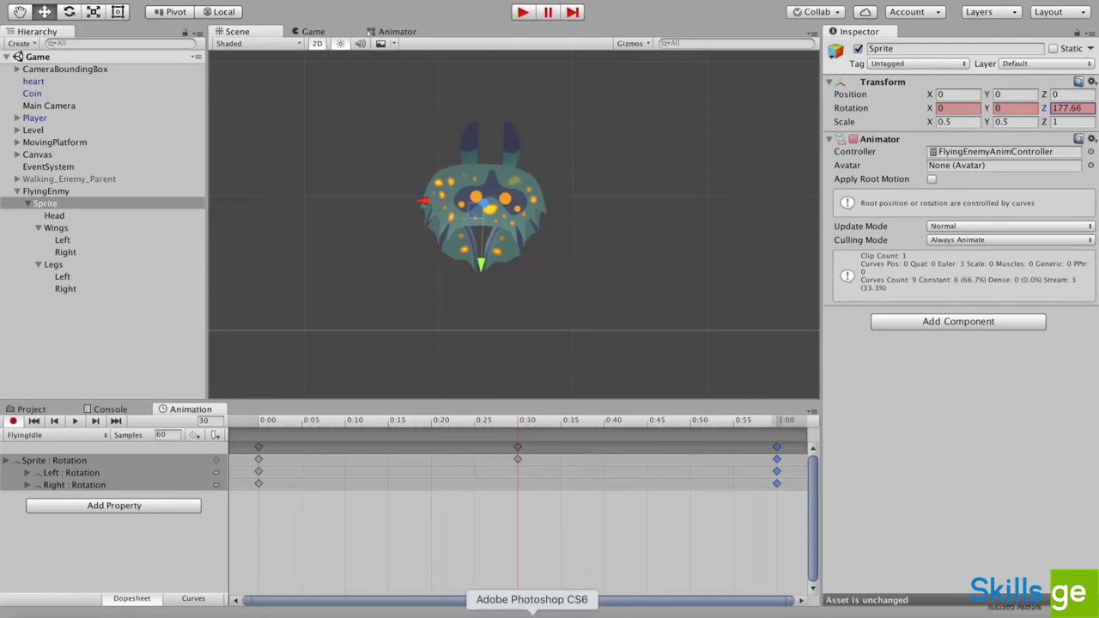
left_click(1066, 109)
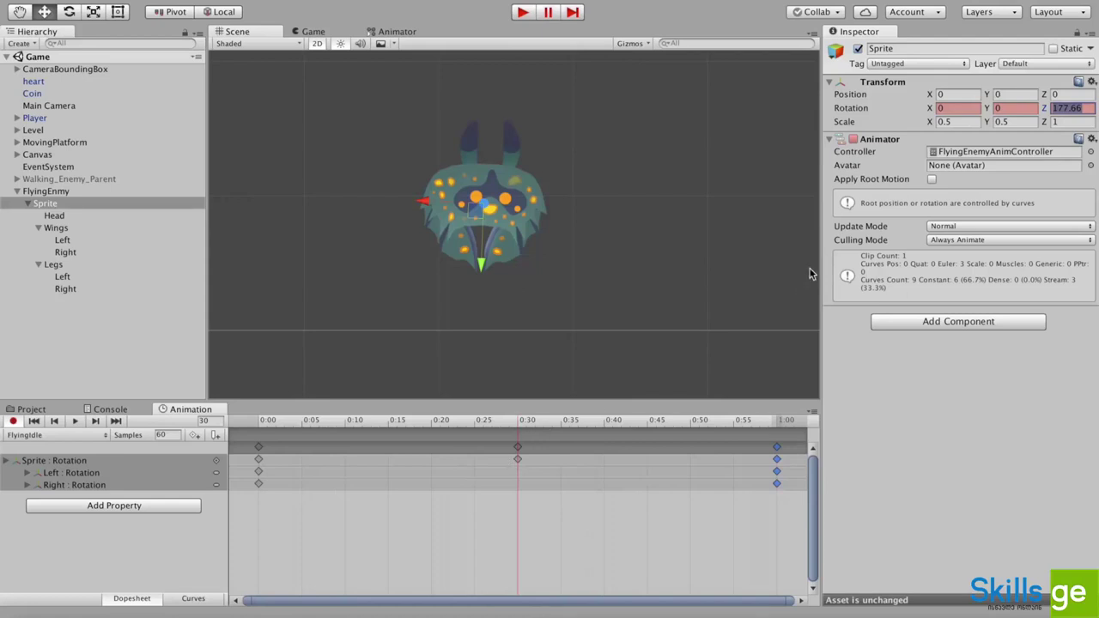
type("175")
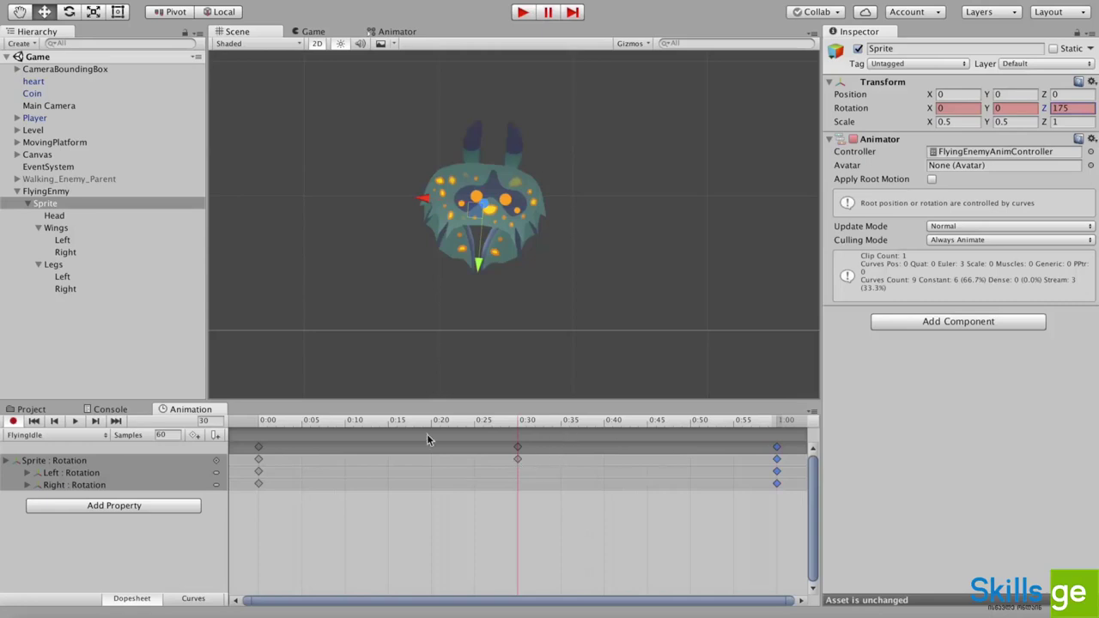
Preview the FlyingIdle clip from start to end to check the body's tilt
left_click_drag(258, 427, 778, 462)
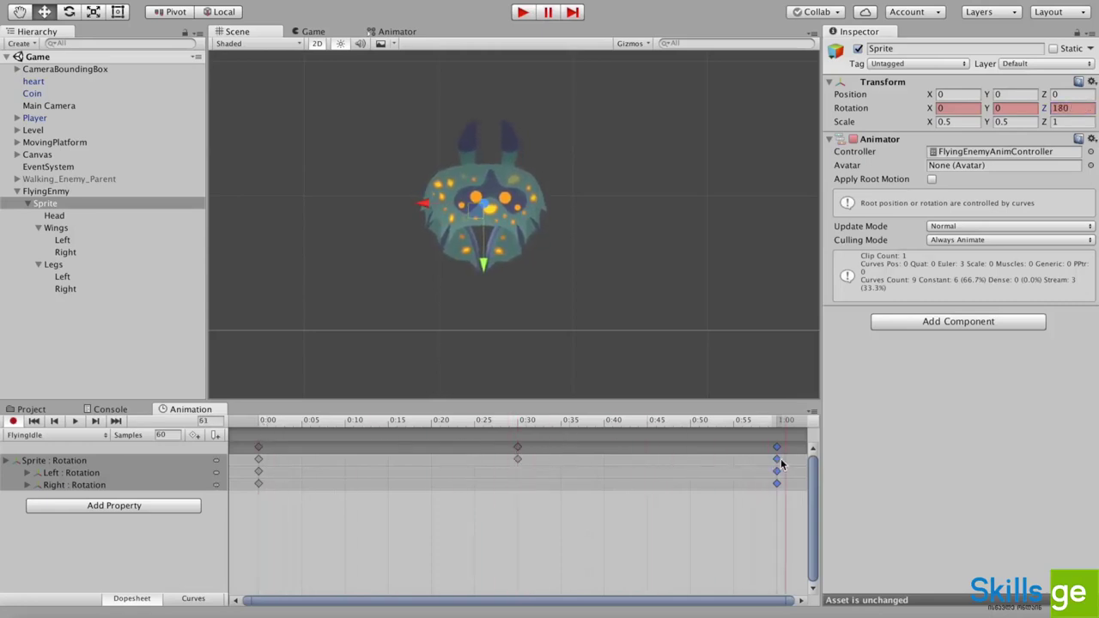
left_click(76, 420)
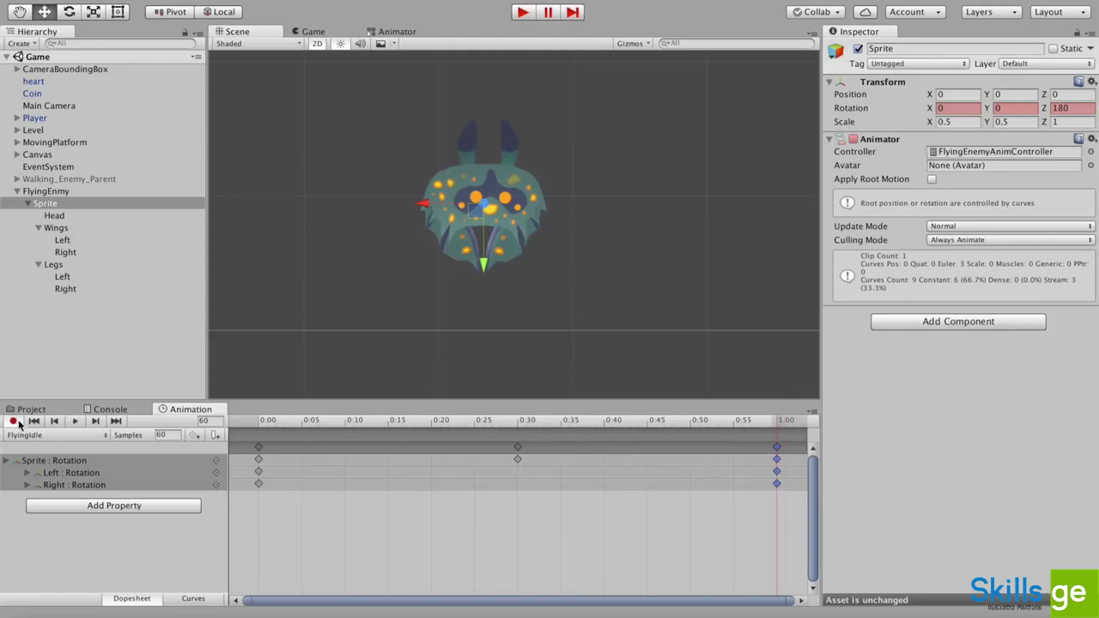
left_click(74, 419)
Slow the clip down by moving the end keyframes to 2:00 and the middle Sprite rotation keyframe to 1:00
scroll(674, 468, "down", 5)
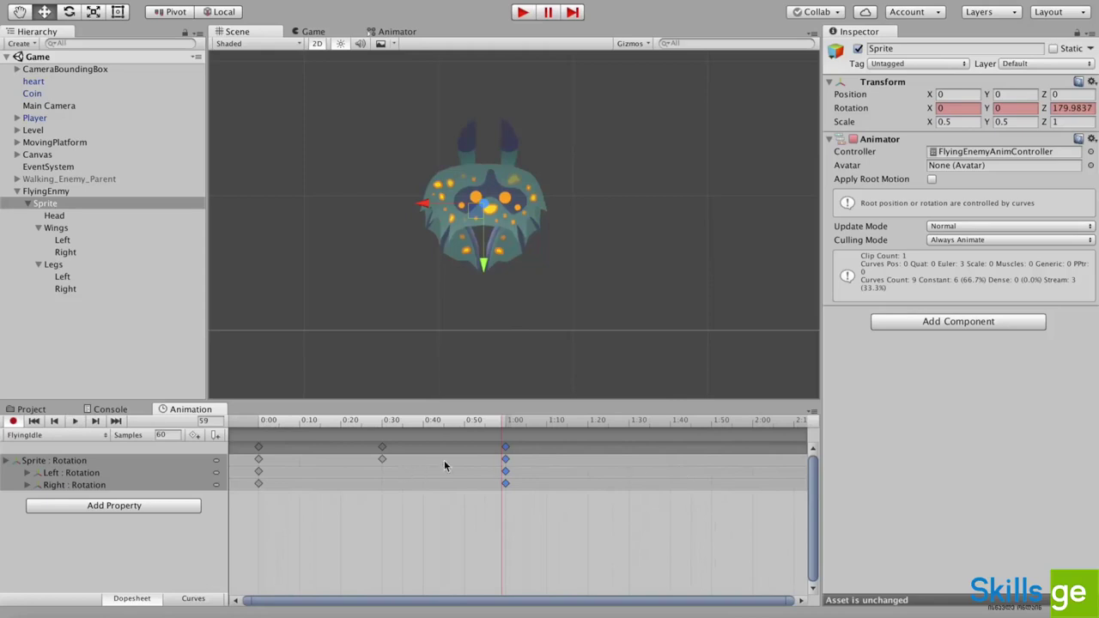
left_click_drag(510, 459, 754, 461)
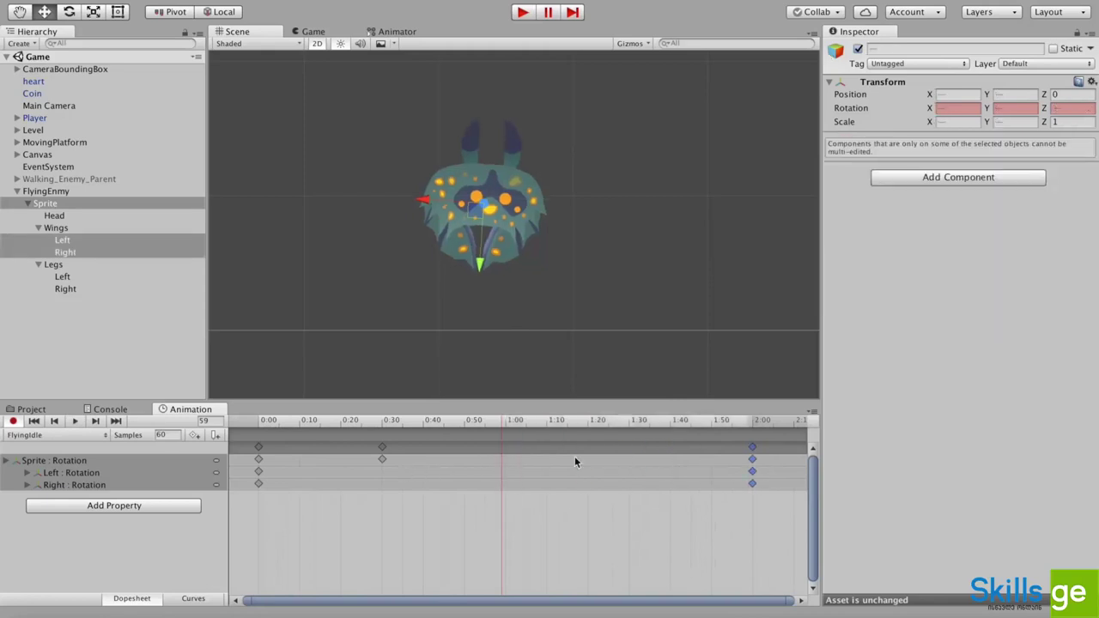
left_click_drag(377, 455, 507, 464)
Play back the two-second FlyingIdle clip, stop it and leave the animation recording and preview modes
left_click(13, 421)
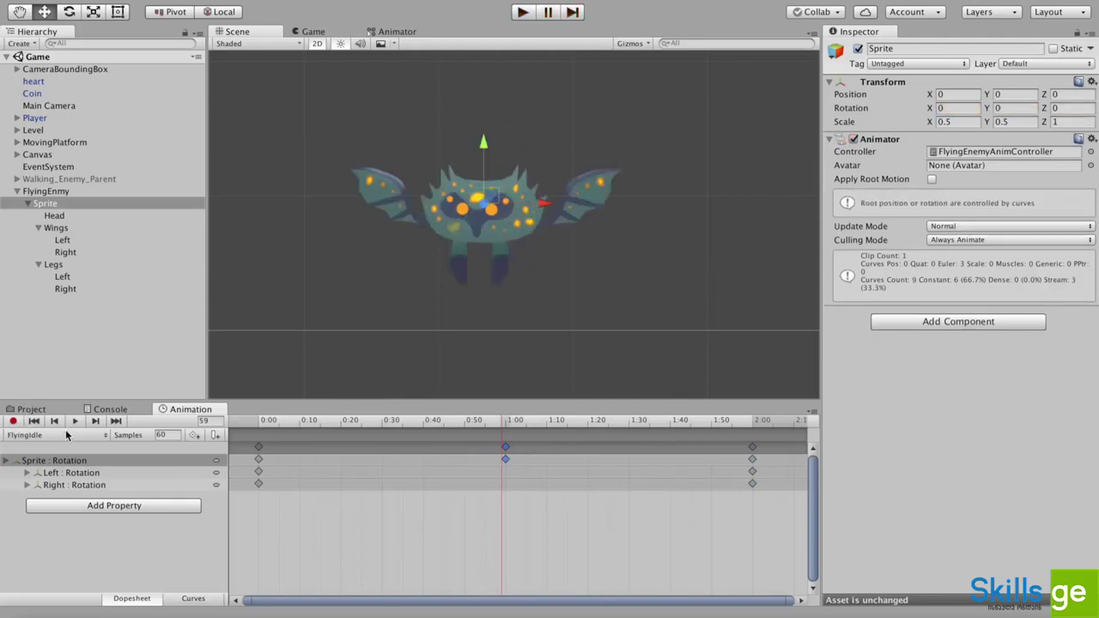
left_click(74, 420)
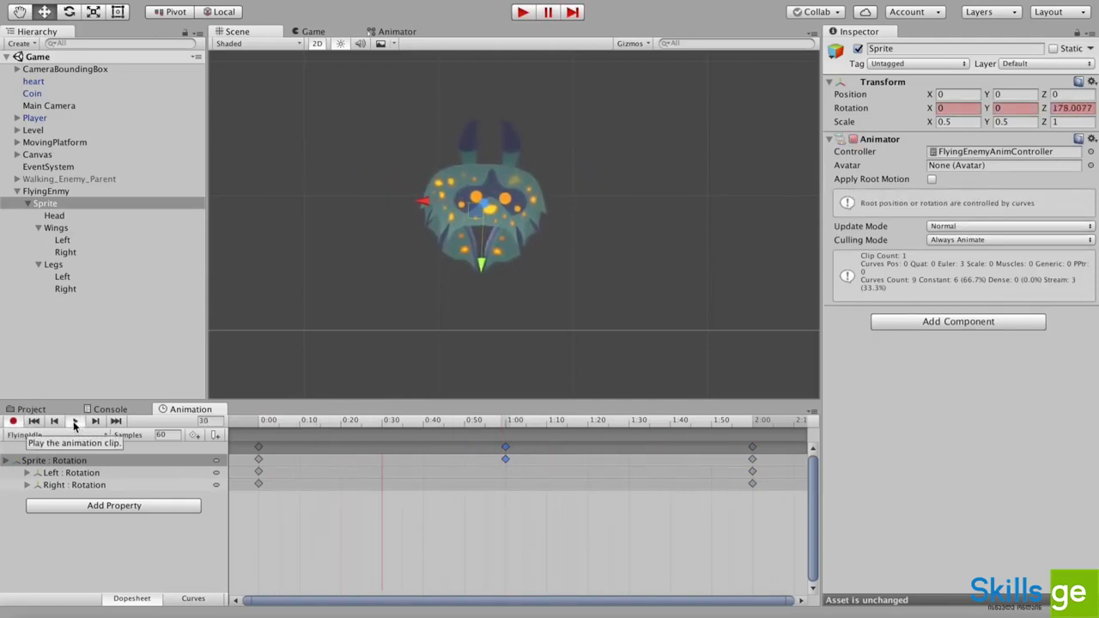
left_click(75, 421)
left_click(13, 421)
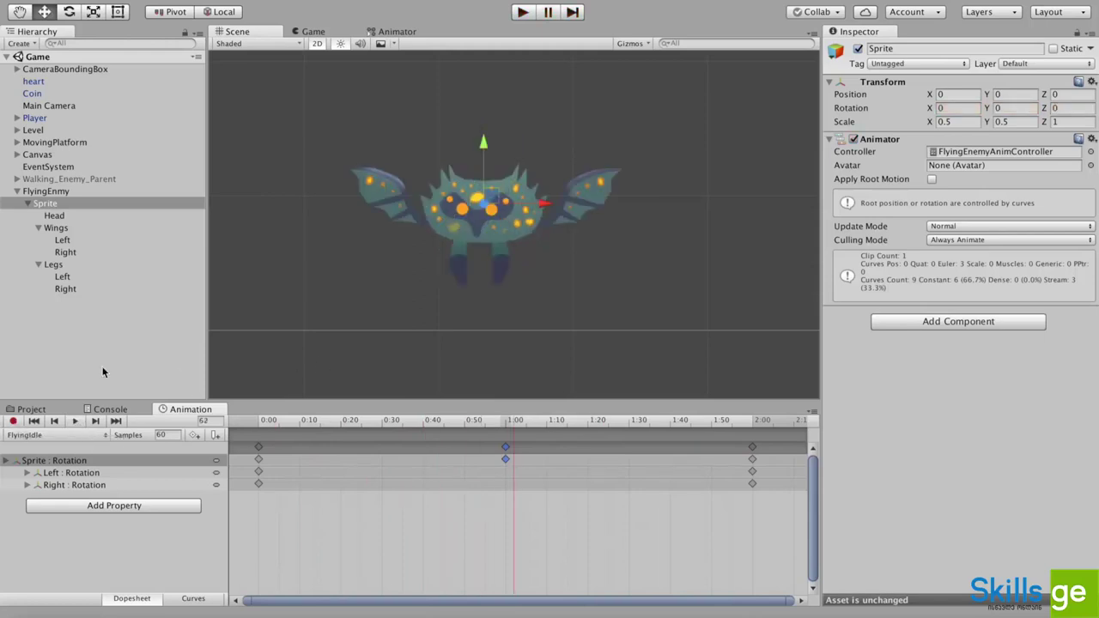
Create a new animation clip for the Sprite named FlyingEnemyFlyAnim in the EnemyAnimations folder
left_click(30, 436)
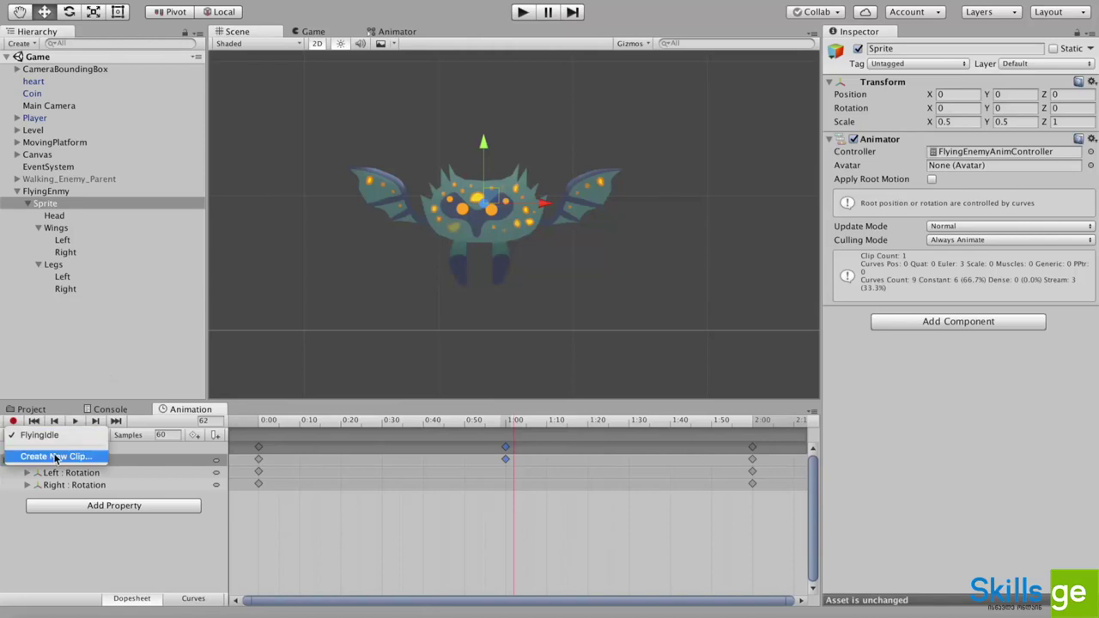
left_click(55, 457)
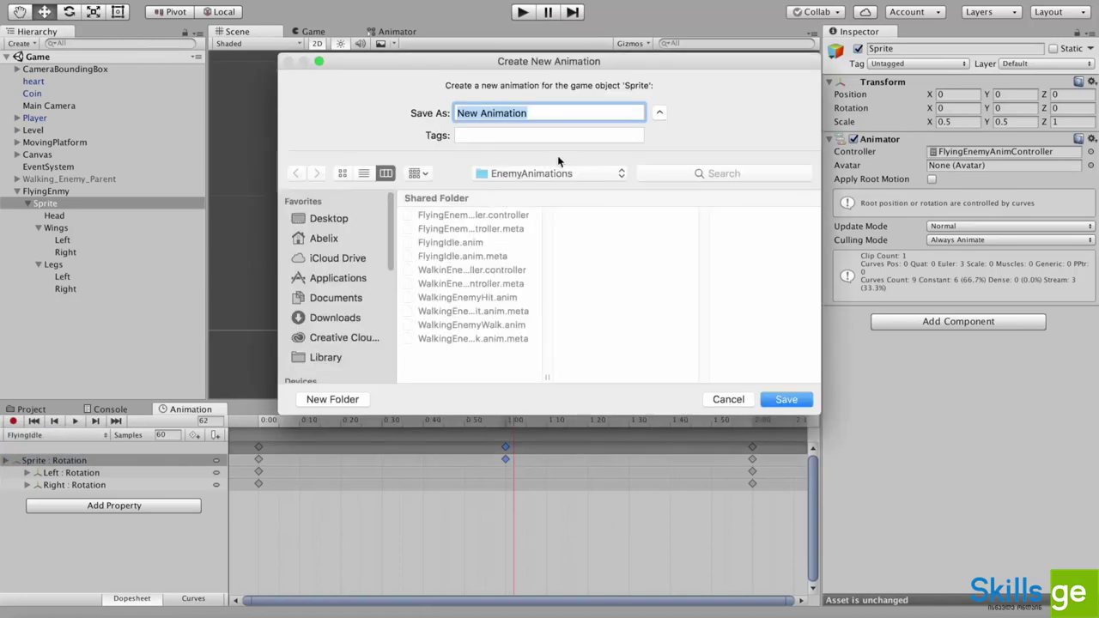
type("Flying")
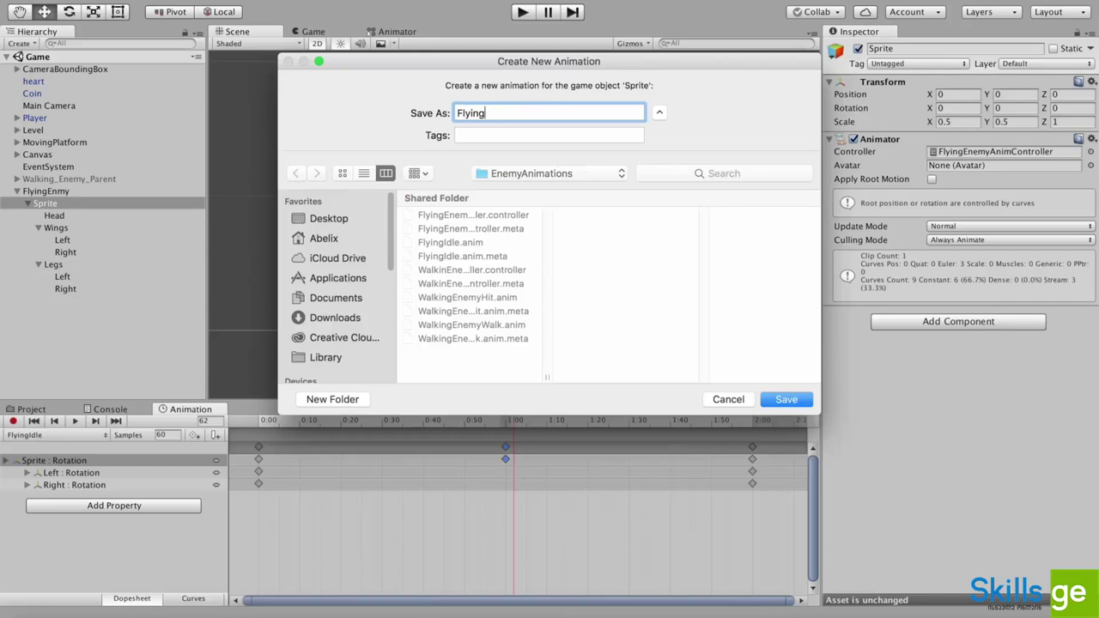
type("En")
type("FlyAnim")
key("Return")
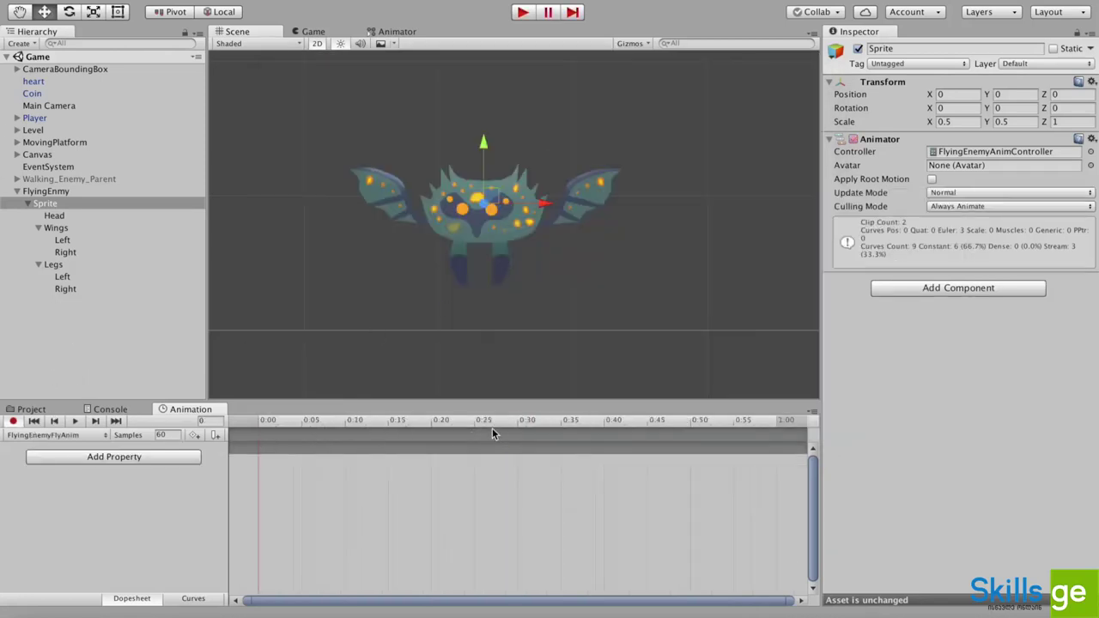
On frame 0:30, key the left wing's Z rotation at 90 and the right wing's at -90
left_click(519, 421)
left_click(60, 240)
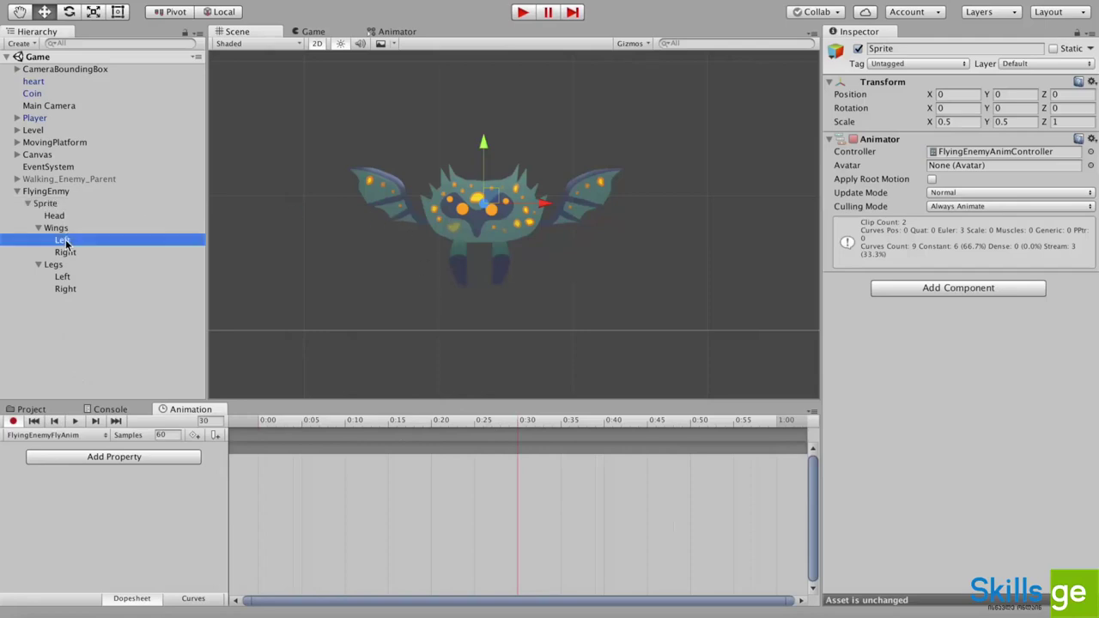
left_click(1065, 108)
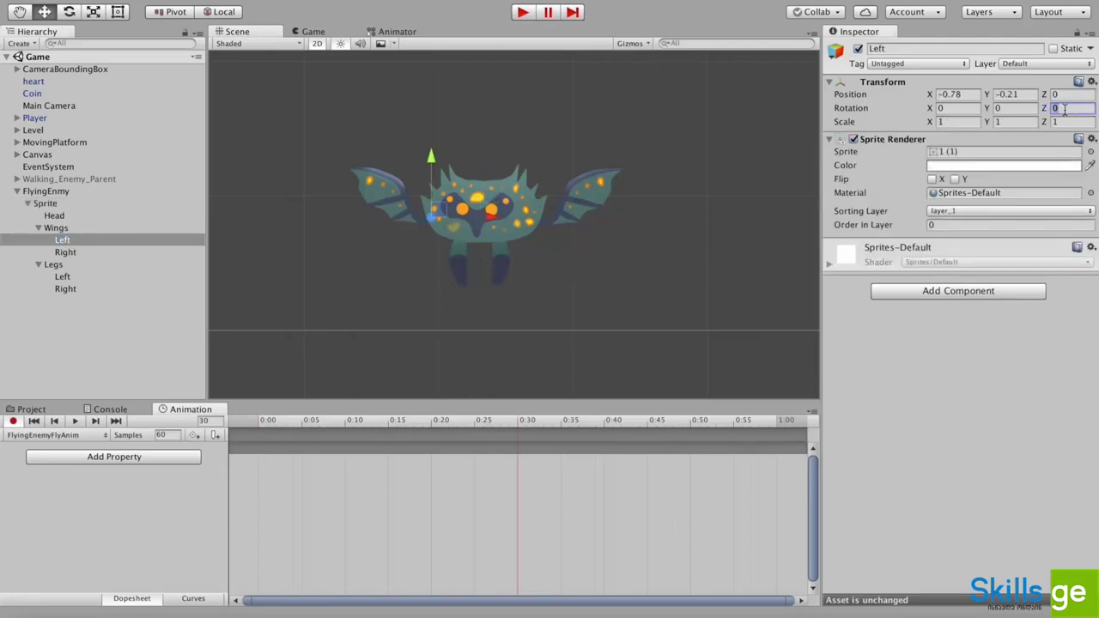
type("90")
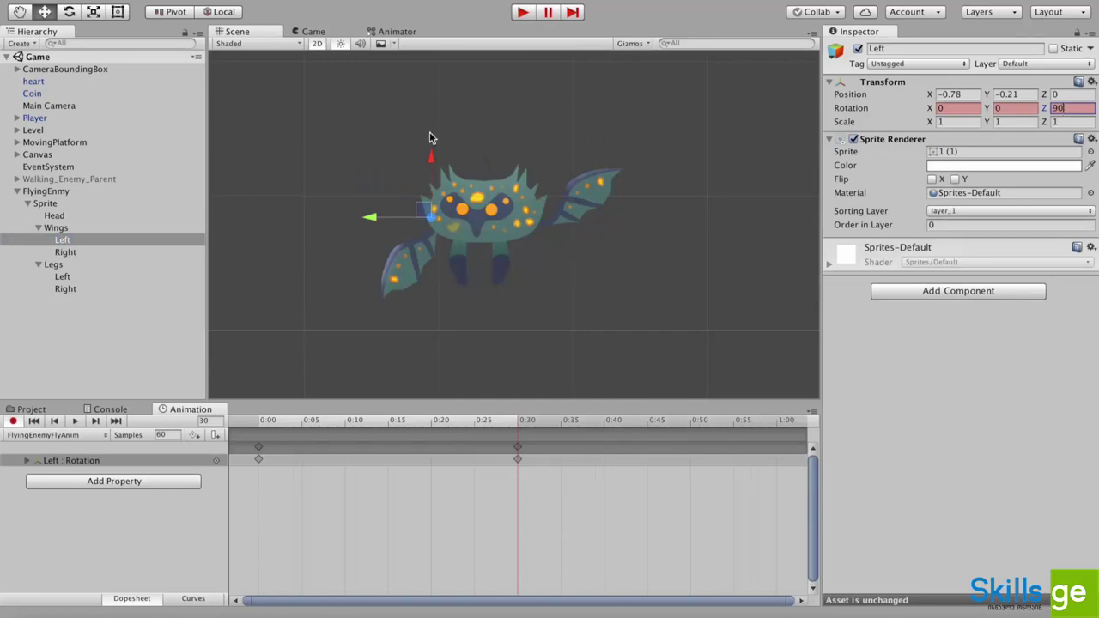
left_click(74, 251)
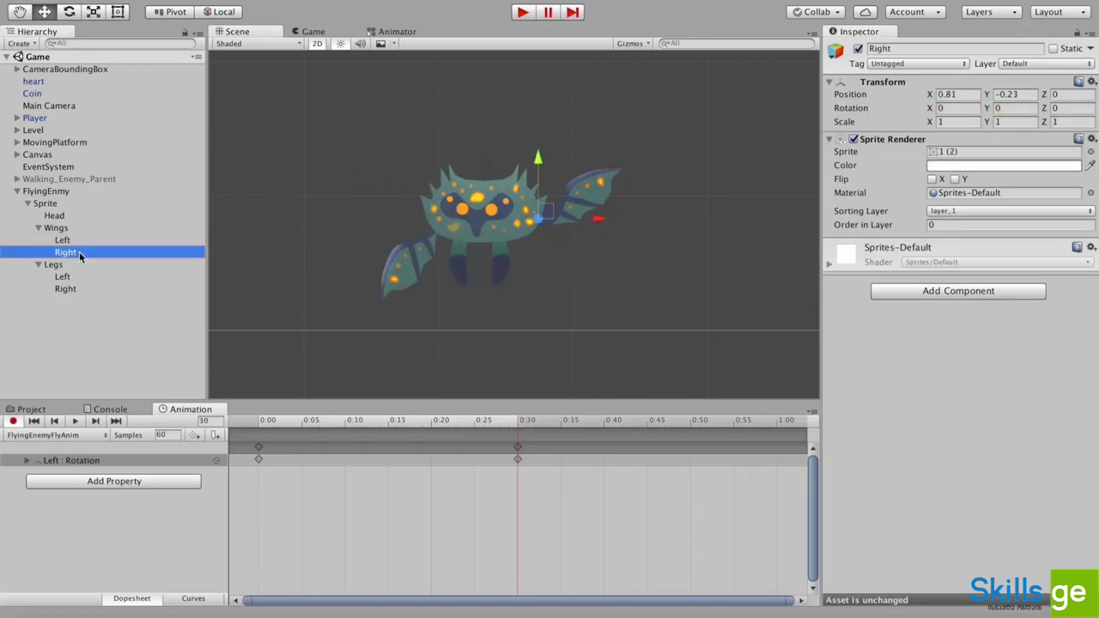
left_click(1065, 108)
type("-")
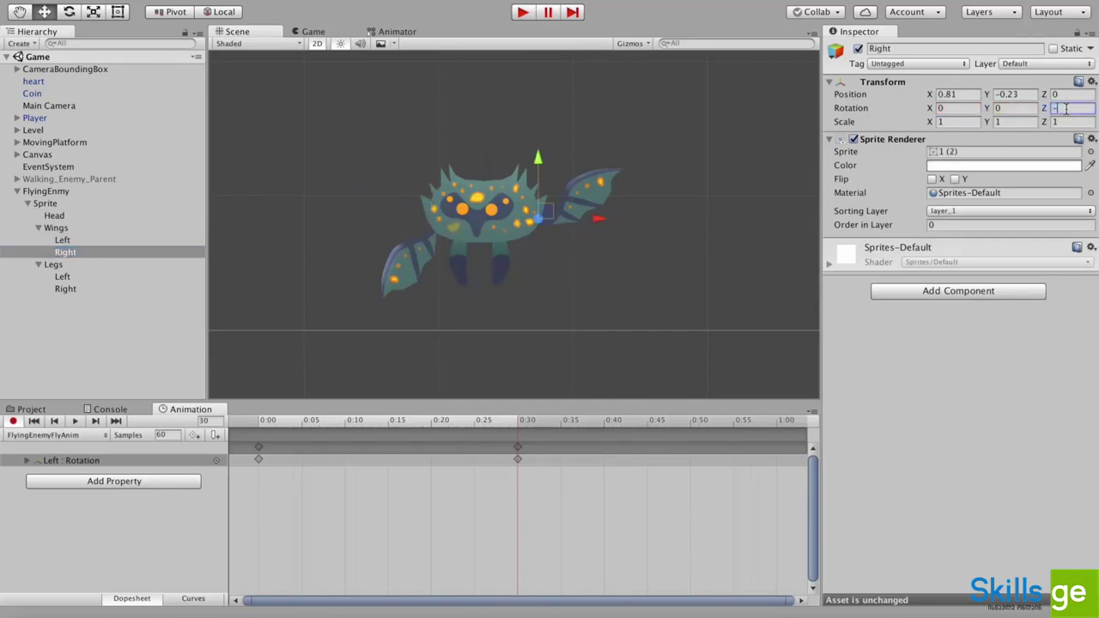
type("90")
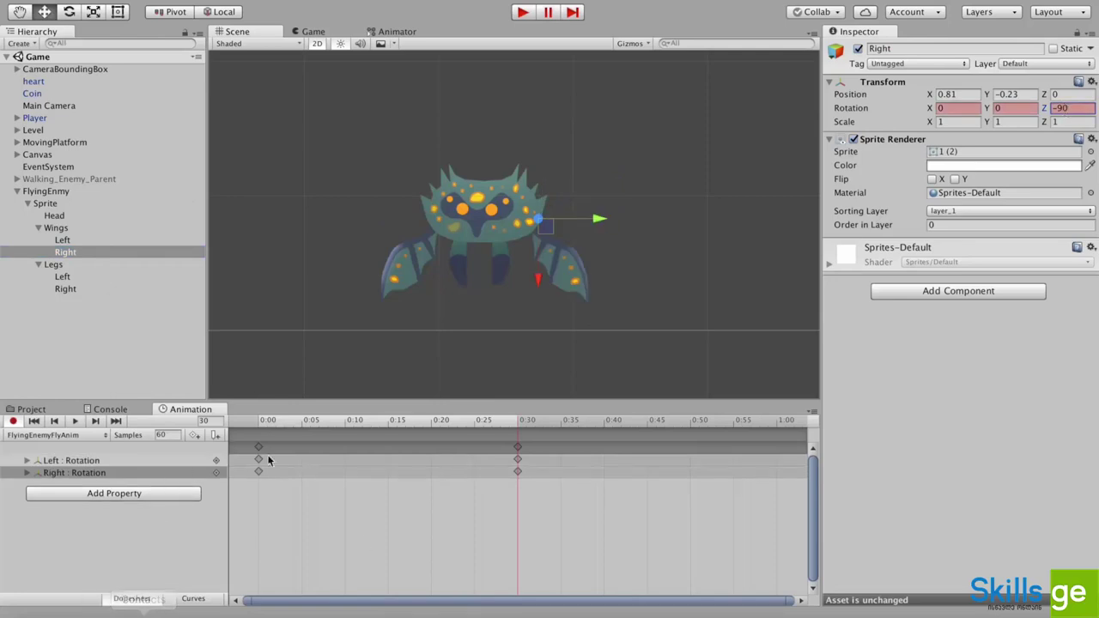
On frame 1:00, key the right wing's Z rotation at 45 and the left wing's at -45
left_click_drag(263, 426, 779, 450)
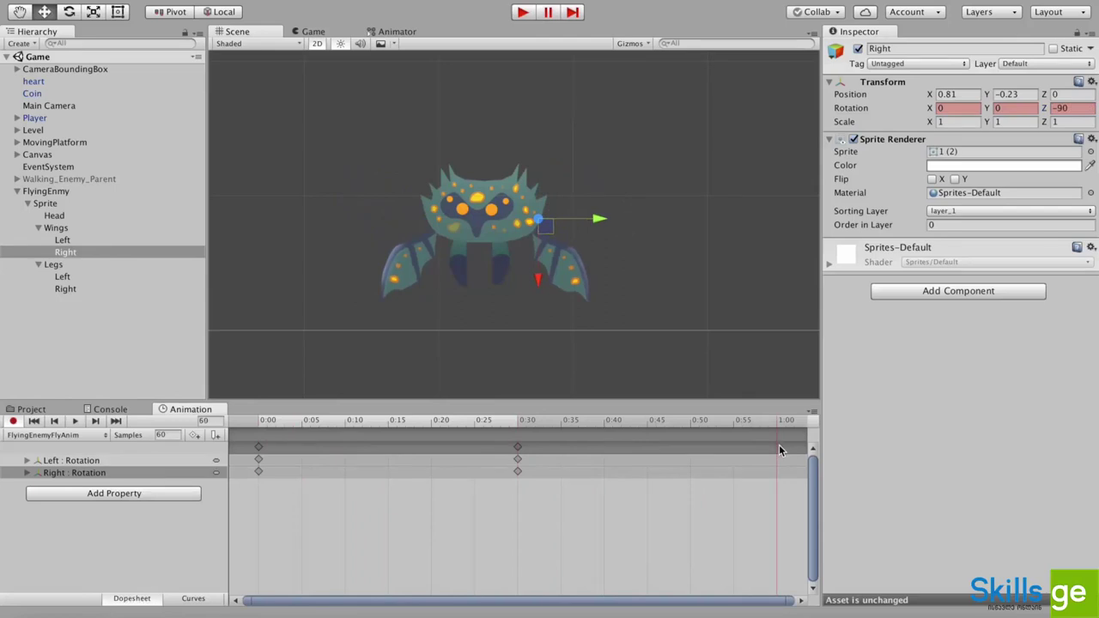
left_click(1074, 108)
type("90")
key("Return")
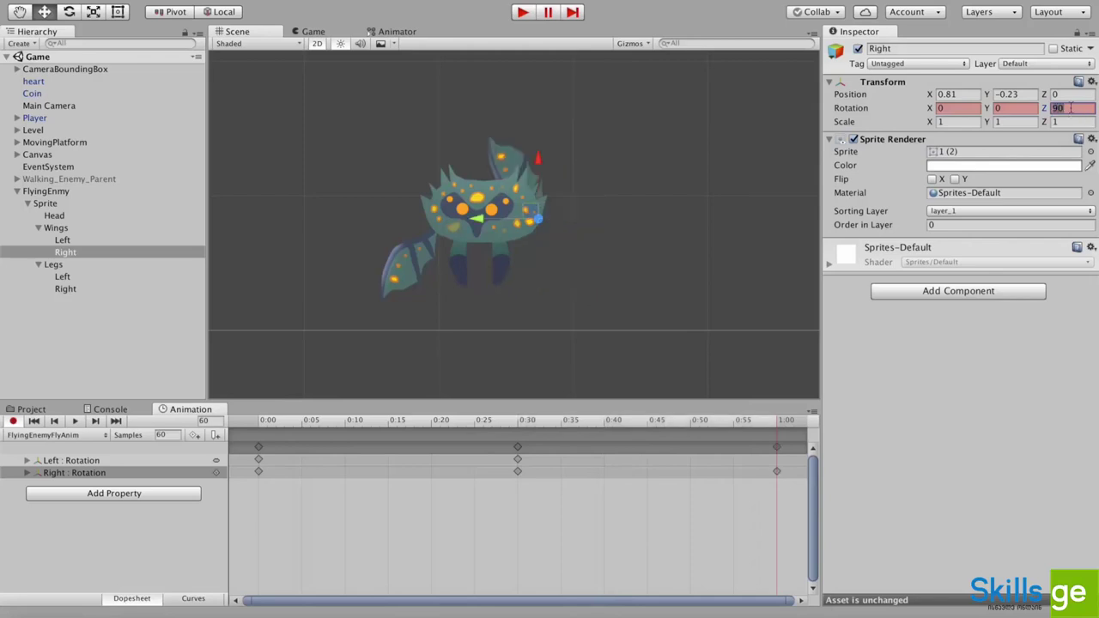
type("45")
left_click(77, 239)
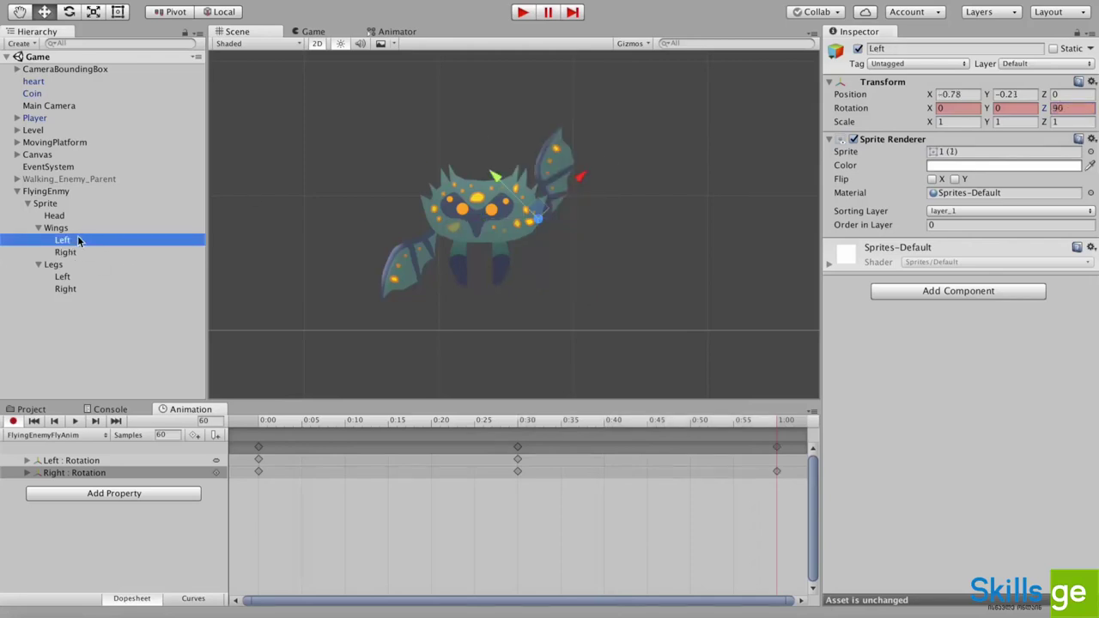
left_click(1076, 108)
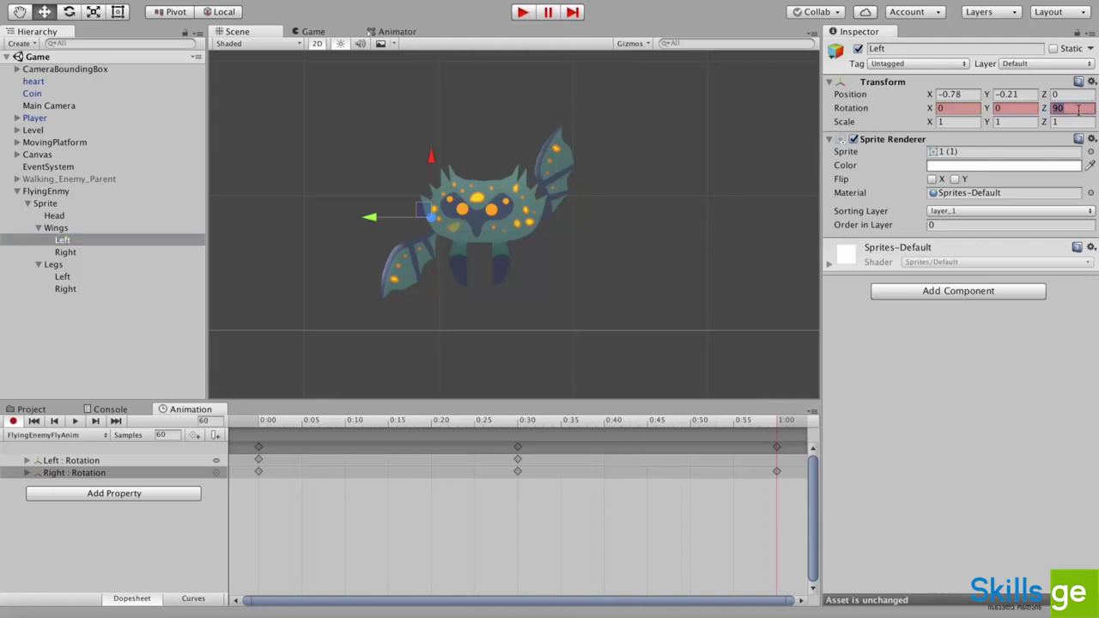
type("-45")
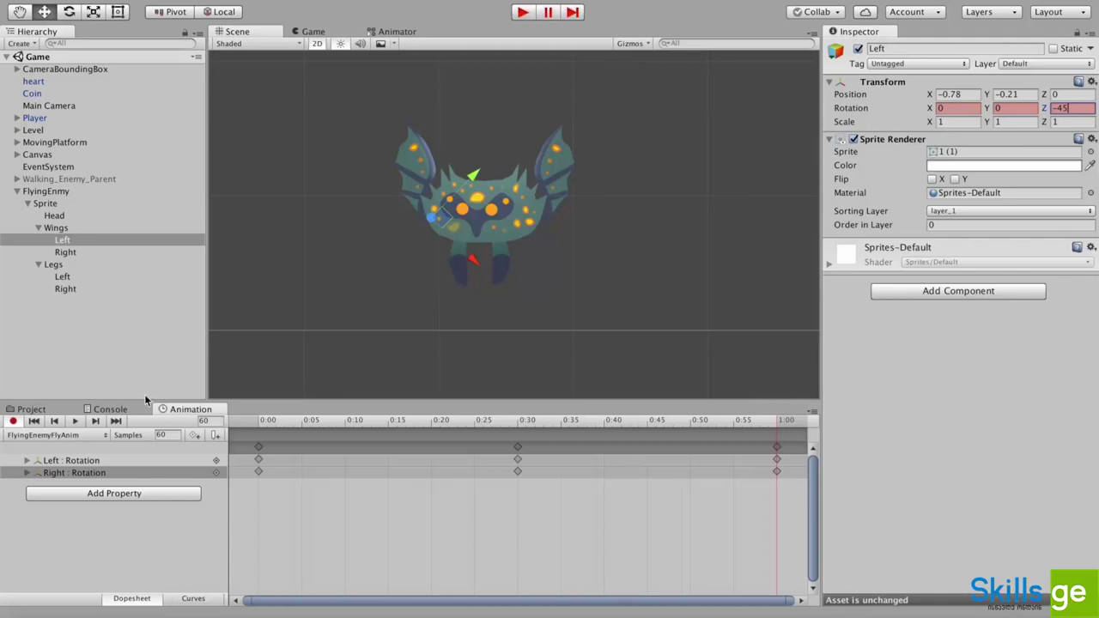
Replace the wing keyframes at 0:00 with copies of those at 1:00, and play back the wing flap
left_click(258, 424)
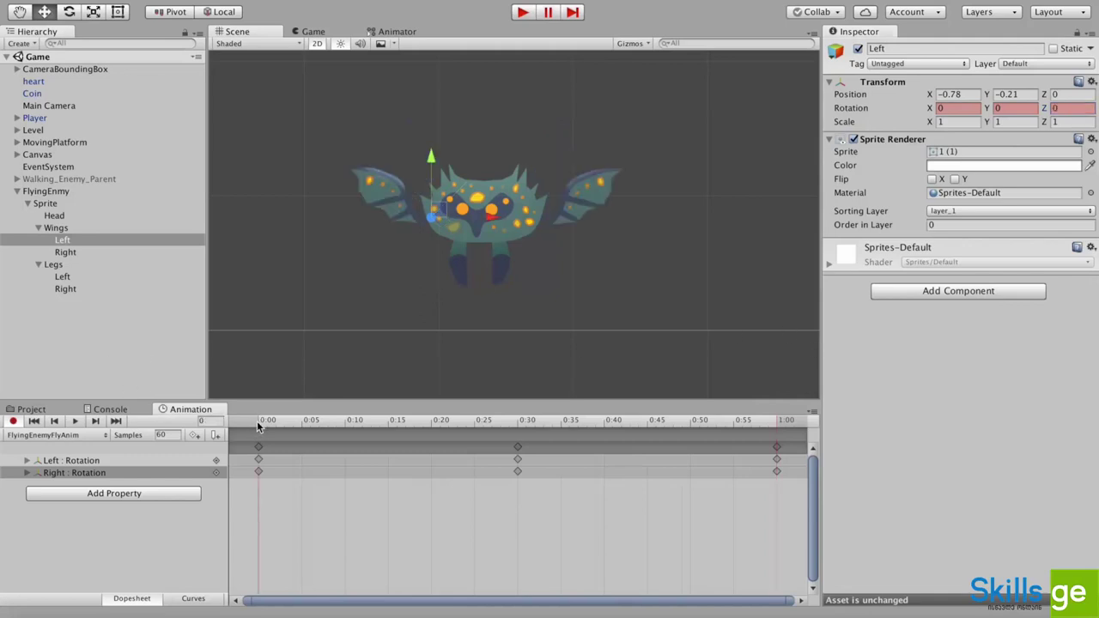
left_click(777, 421)
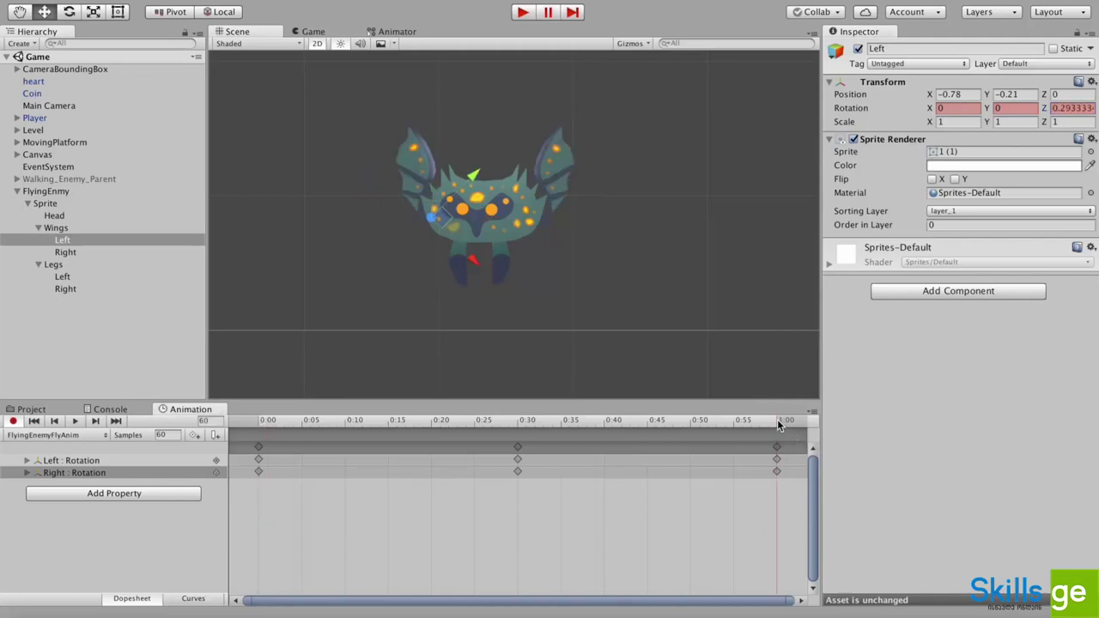
left_click(777, 447)
left_click(258, 448, "shift")
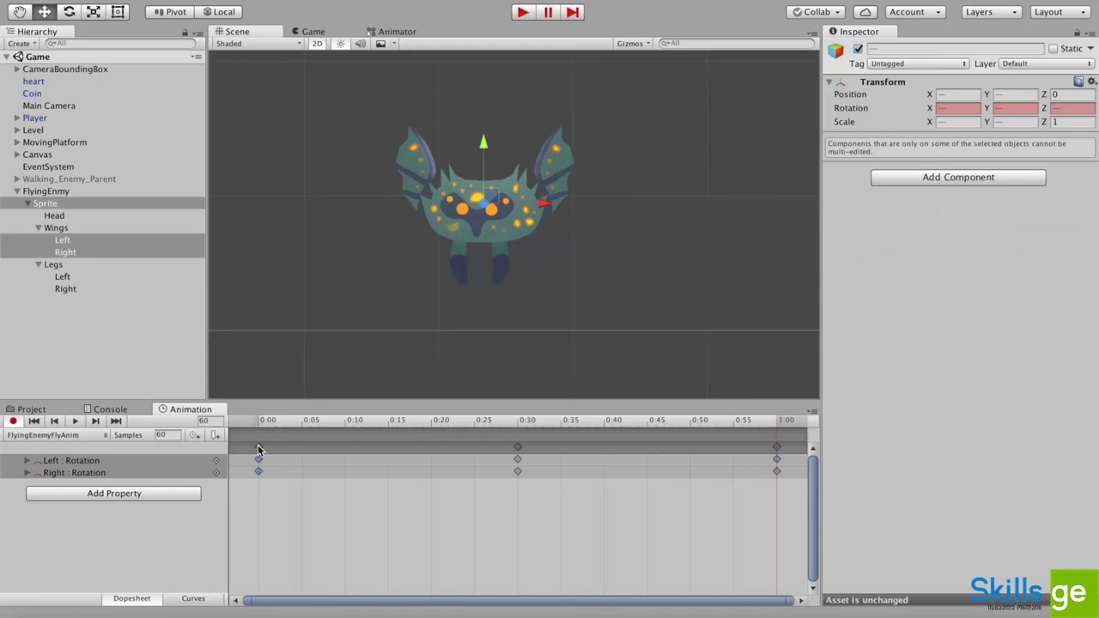
key("Delete")
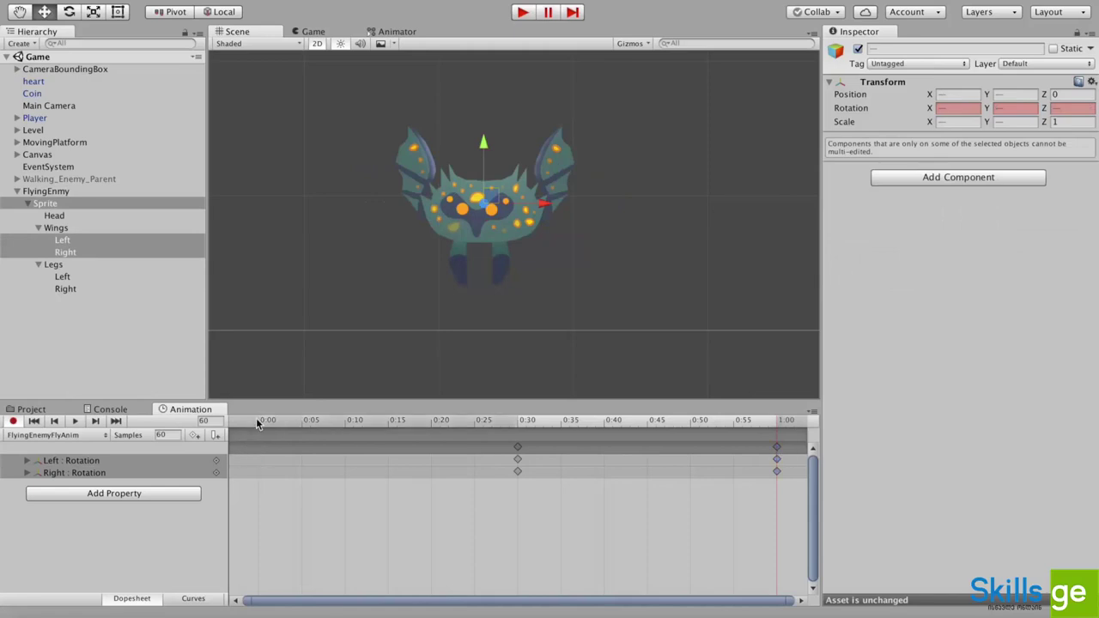
left_click(256, 419)
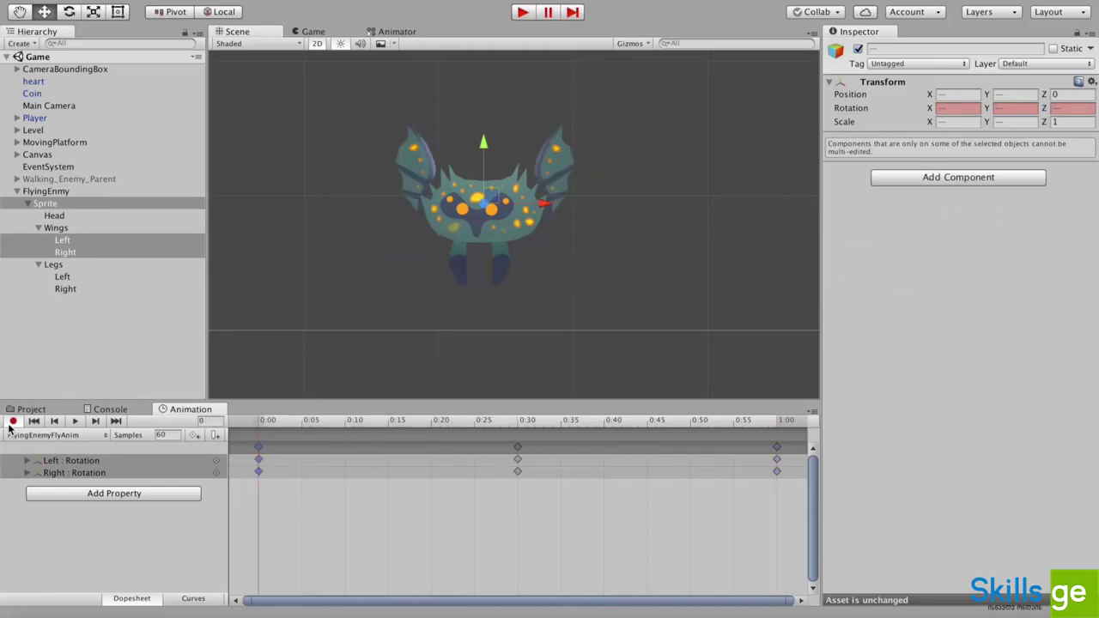
left_click(76, 422)
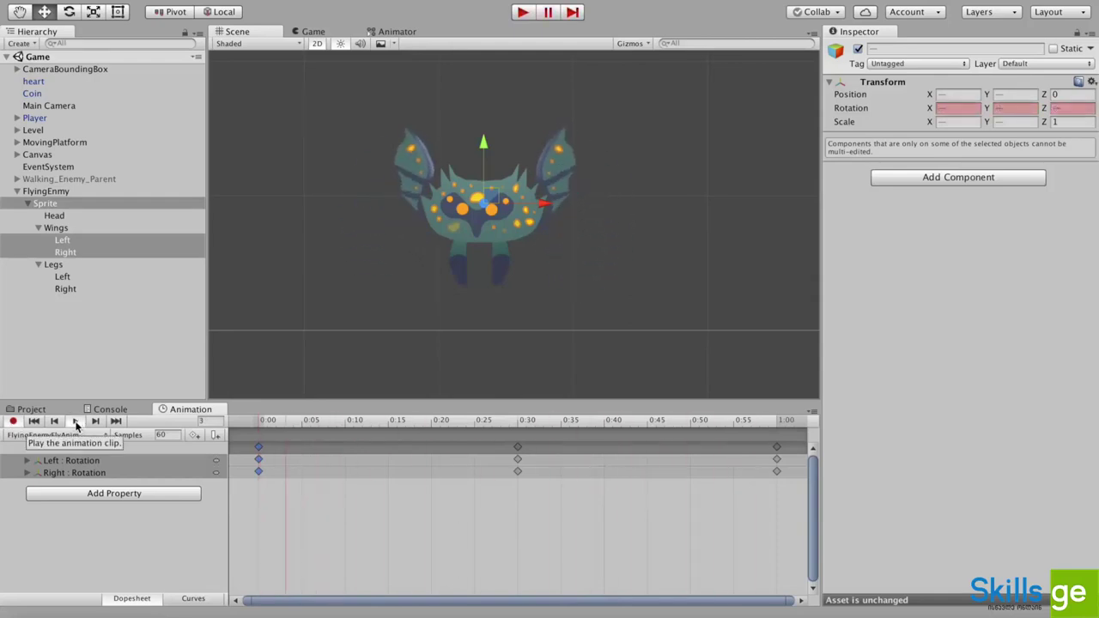
left_click(75, 421)
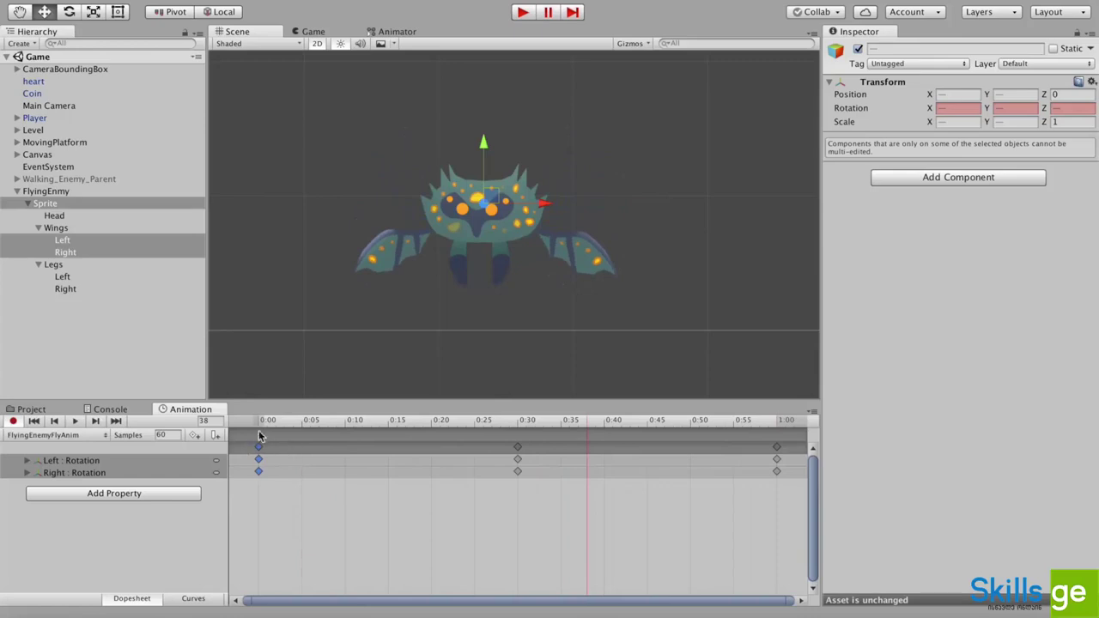
Key the Head's Y position at 0.1 on frame 0:30 and at 0 on frame 1:00
left_click_drag(260, 437, 518, 442)
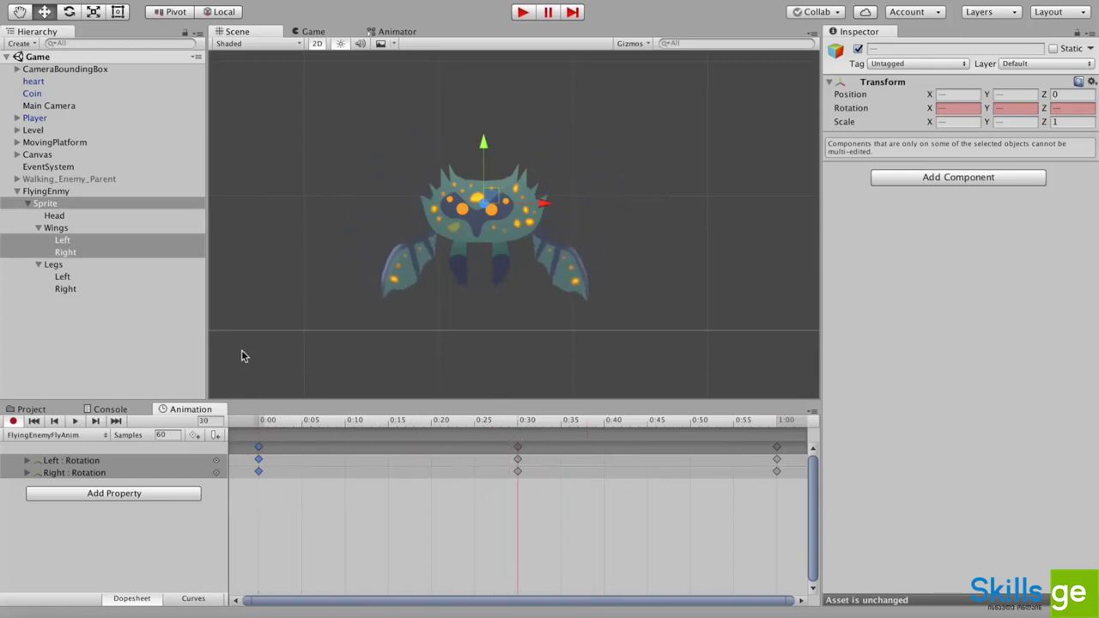
left_click(54, 215)
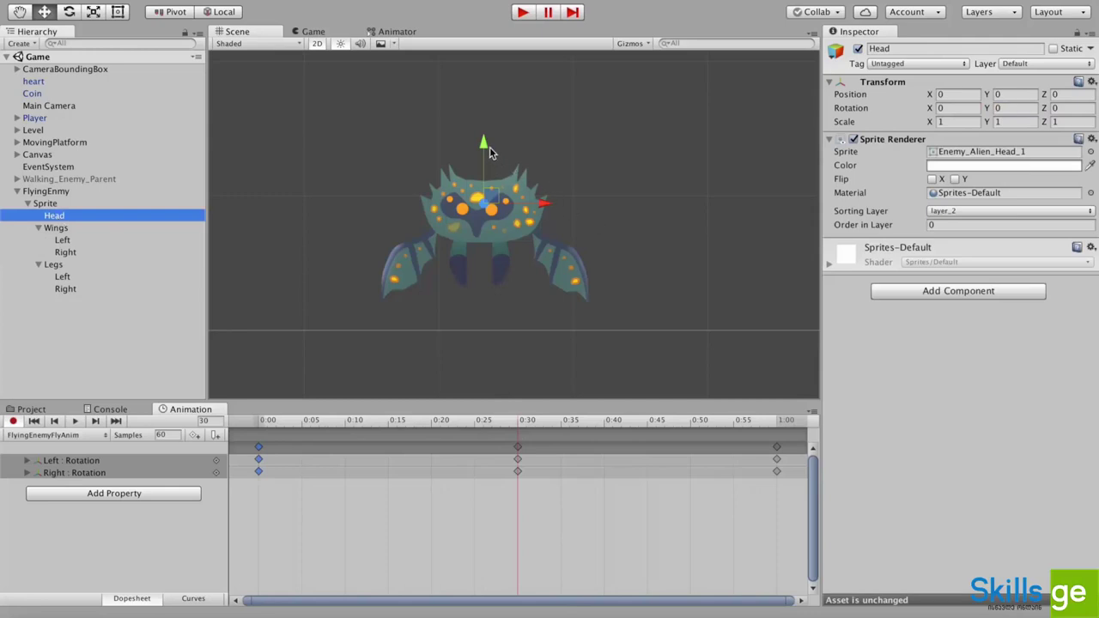
left_click_drag(490, 148, 484, 137)
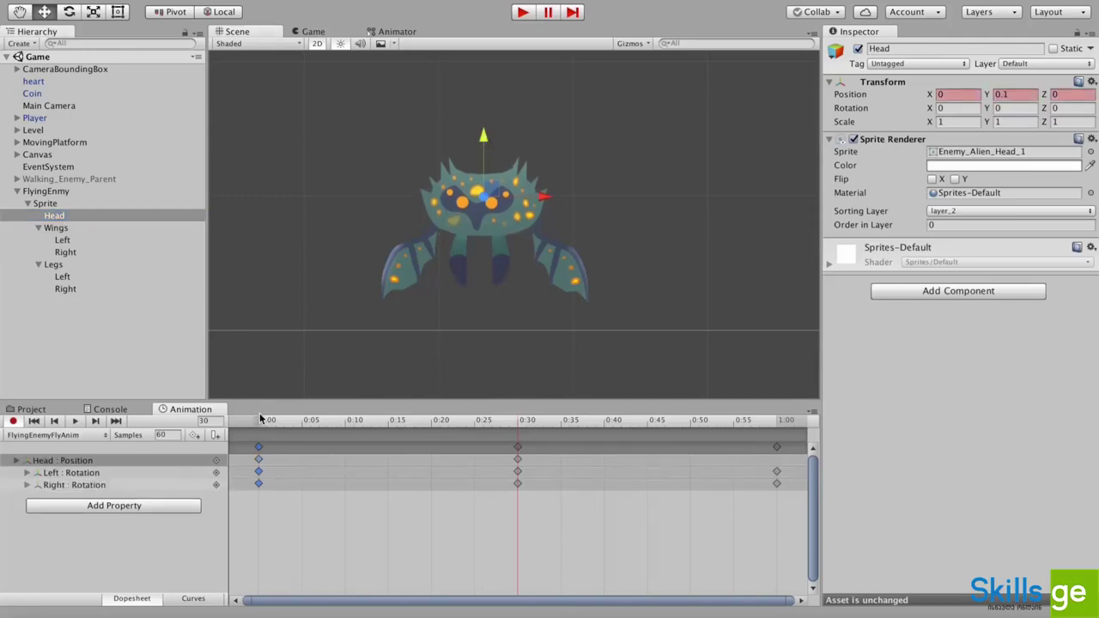
left_click_drag(263, 421, 778, 470)
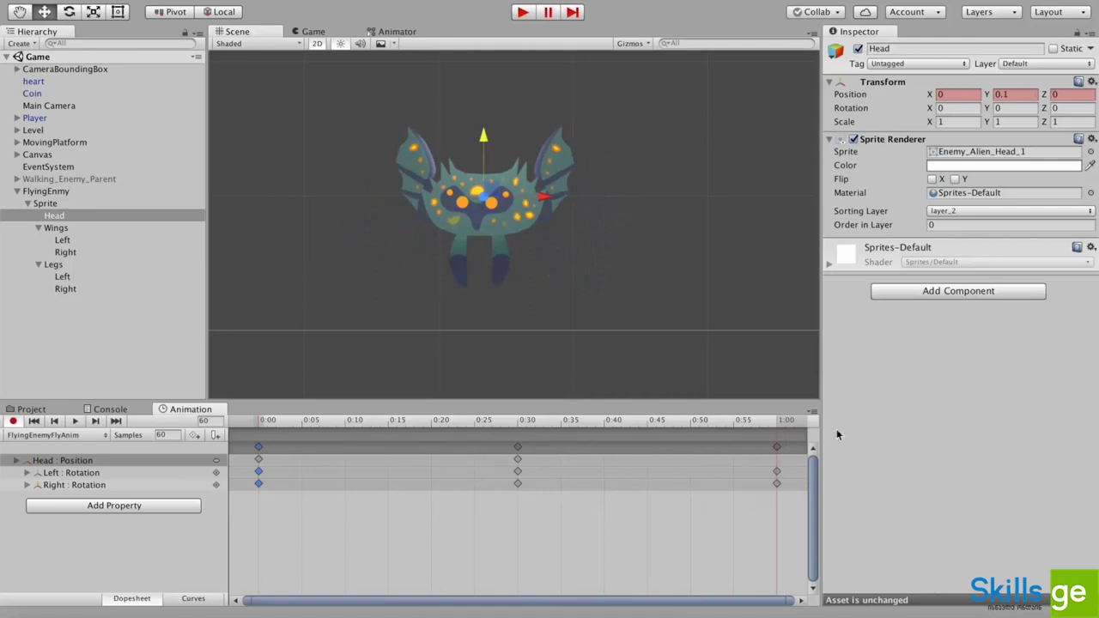
left_click(517, 422)
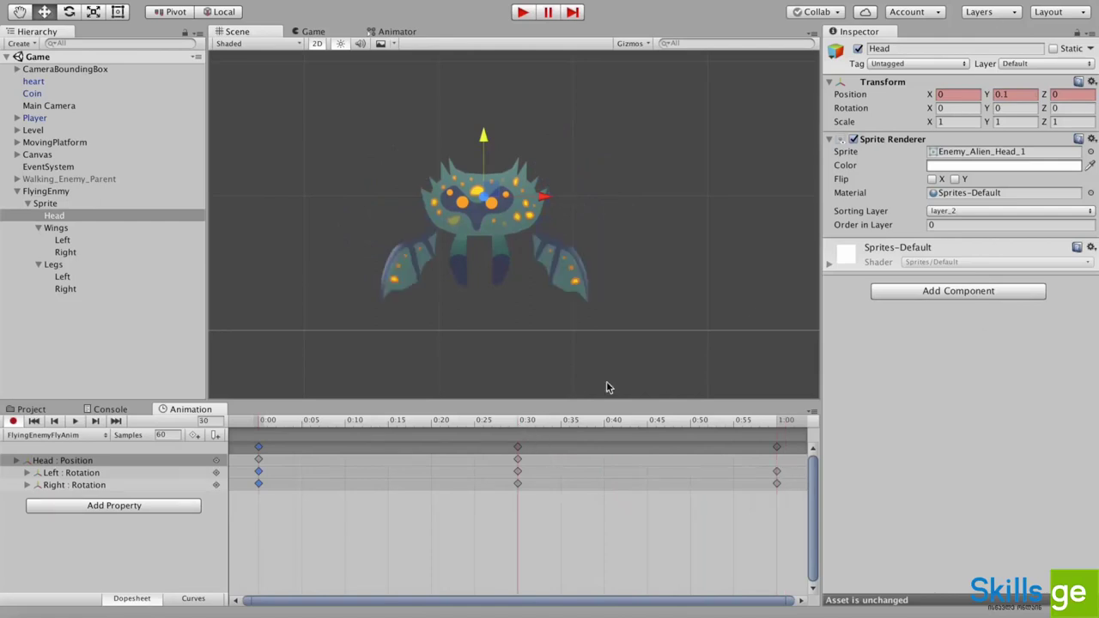
left_click(55, 217)
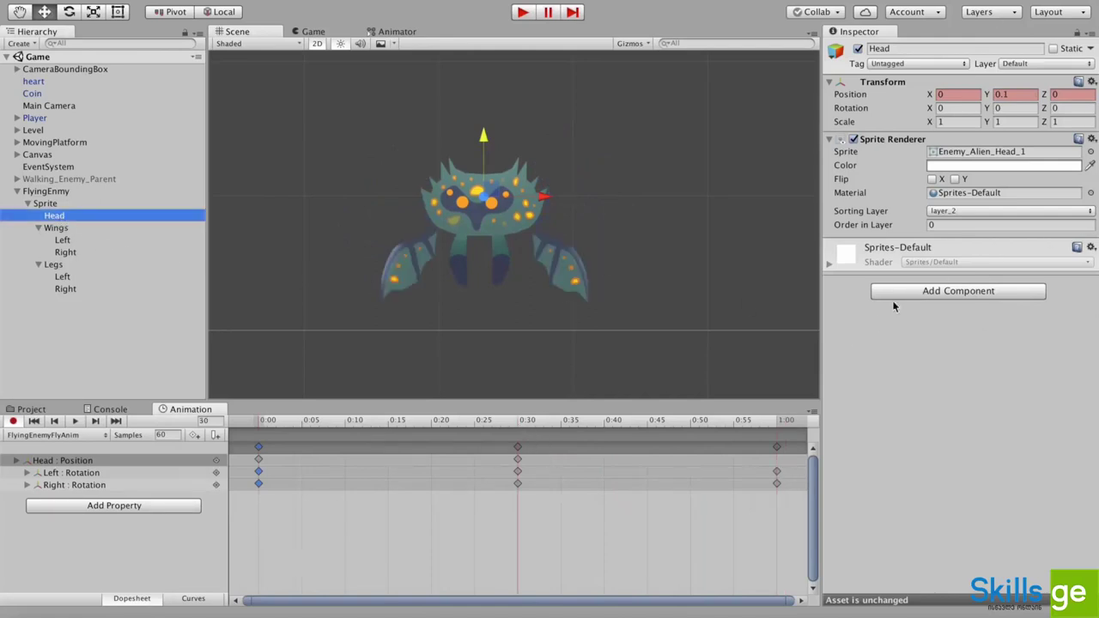
left_click_drag(258, 421, 778, 478)
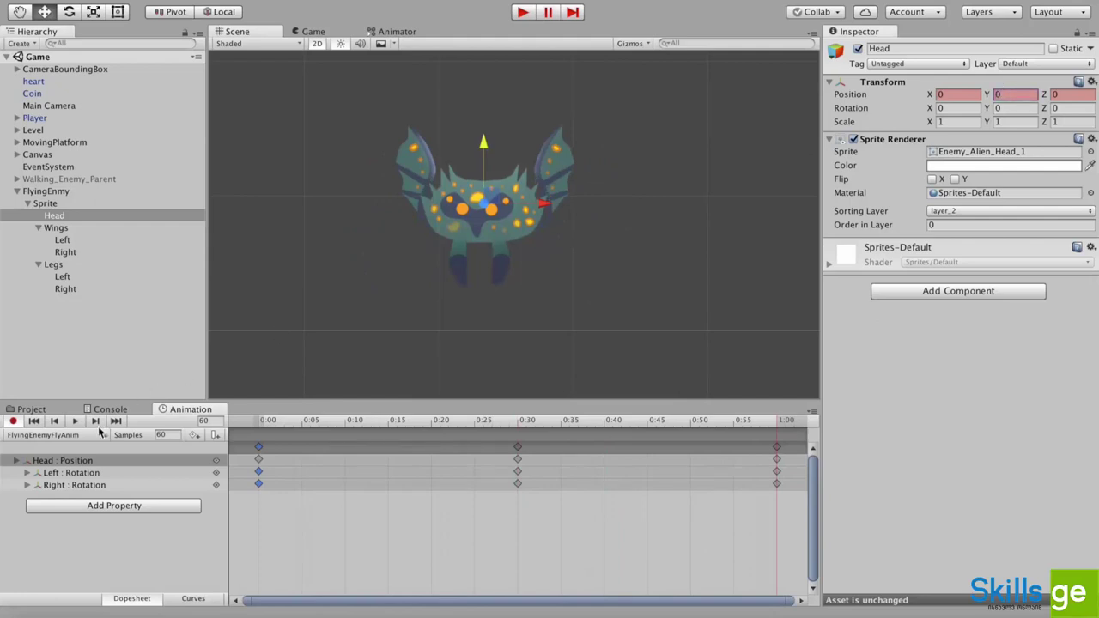
Speed up the flap by moving the middle keyframes to 0:15 and the end keyframes to 0:30
left_click(13, 421)
left_click(75, 421)
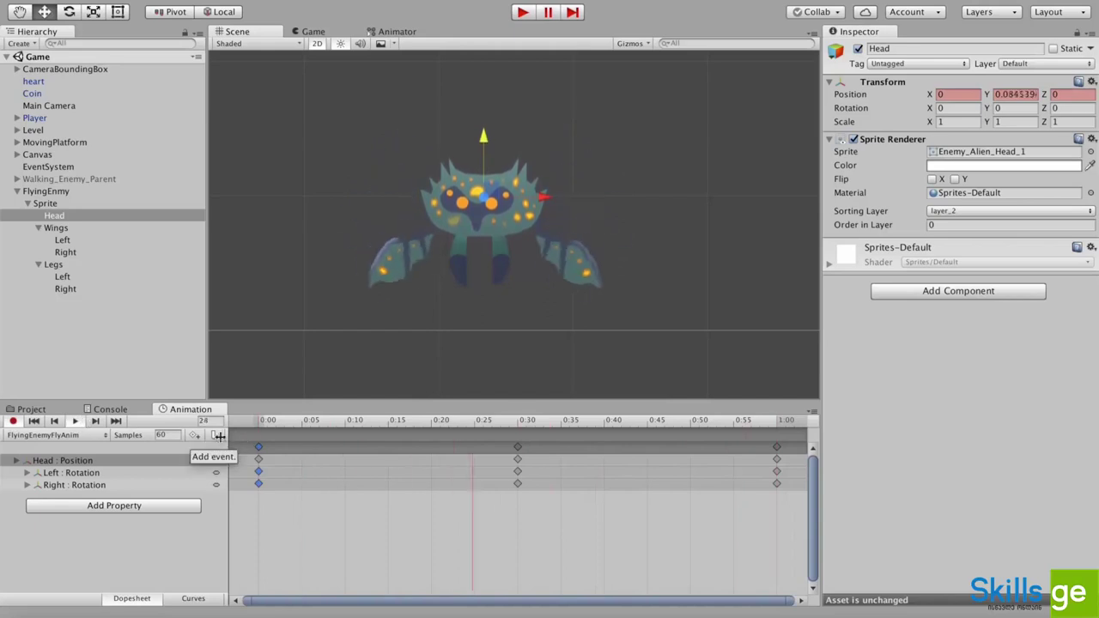
left_click_drag(519, 449, 387, 459)
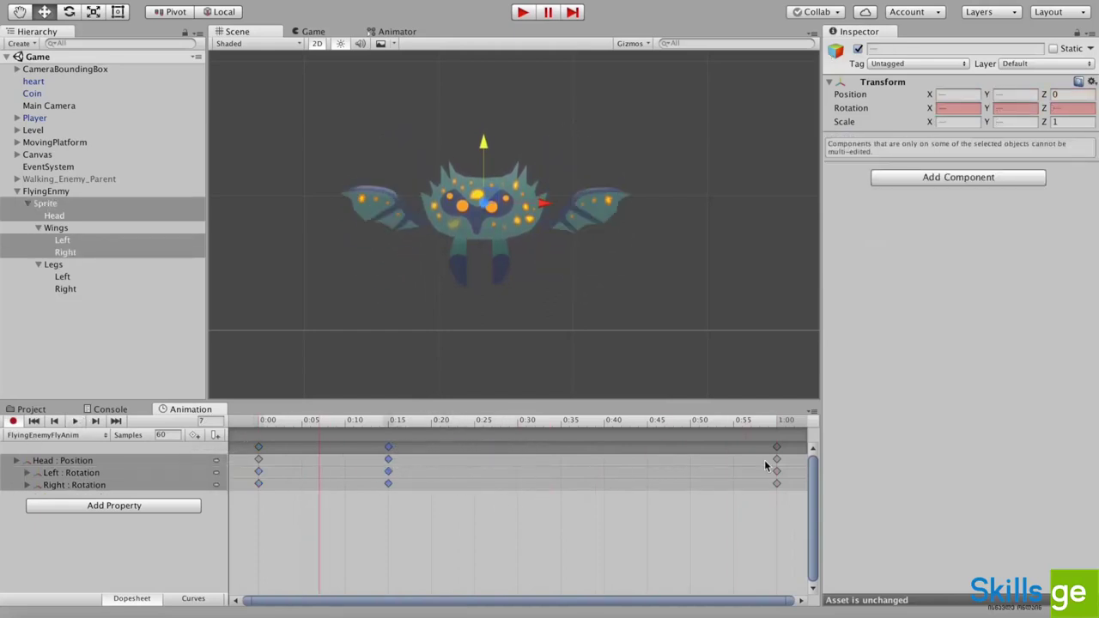
left_click_drag(776, 453, 519, 466)
Play back the shortened clip from the start, check the enemy's flapping against the surrounding level, and stop playback
left_click_drag(267, 421, 194, 427)
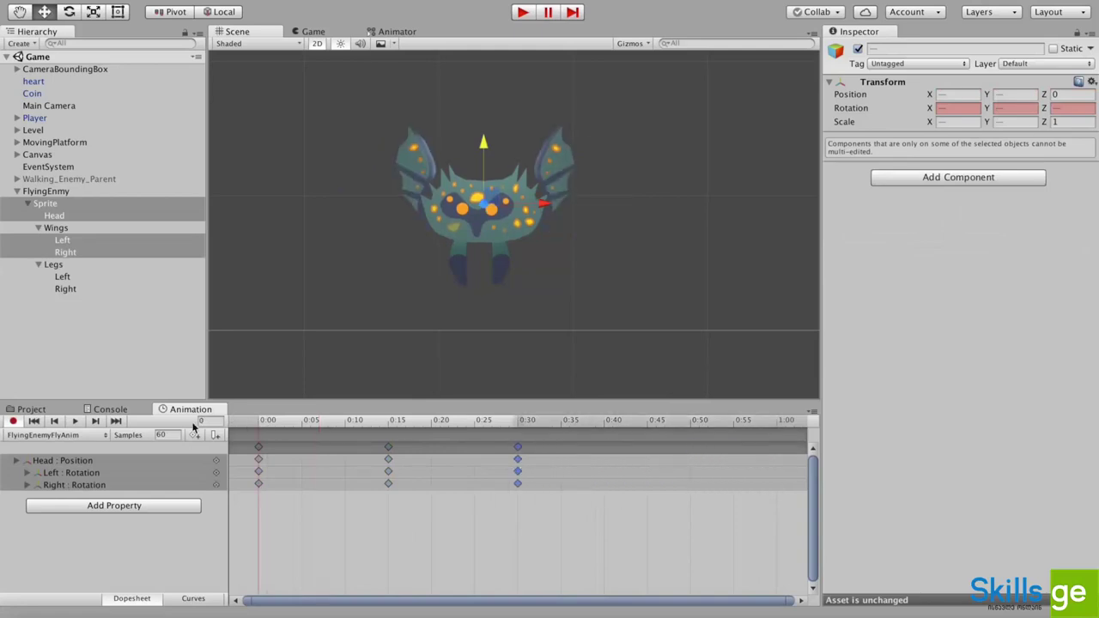
left_click(75, 422)
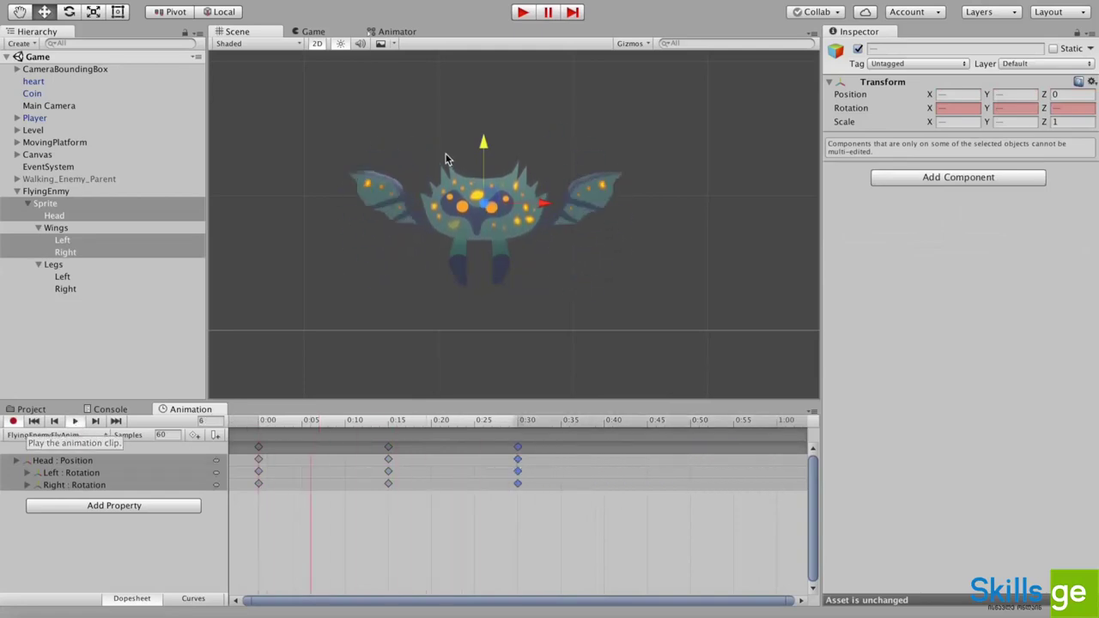
scroll(437, 179, "down", 2)
scroll(442, 182, "down", 3)
scroll(448, 189, "up", 3)
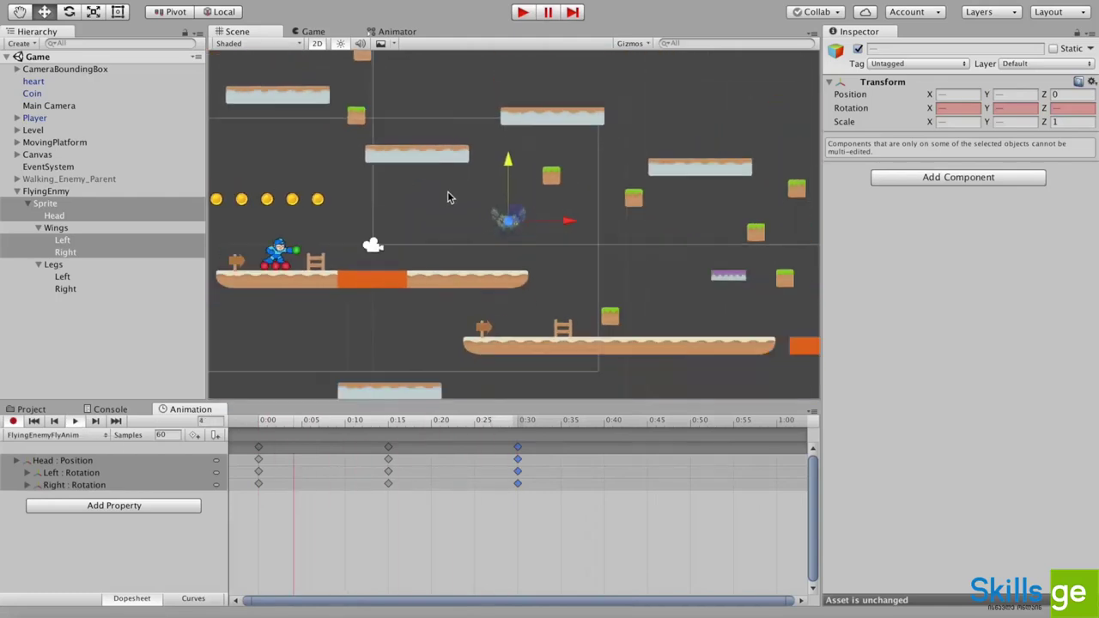
left_click(75, 421)
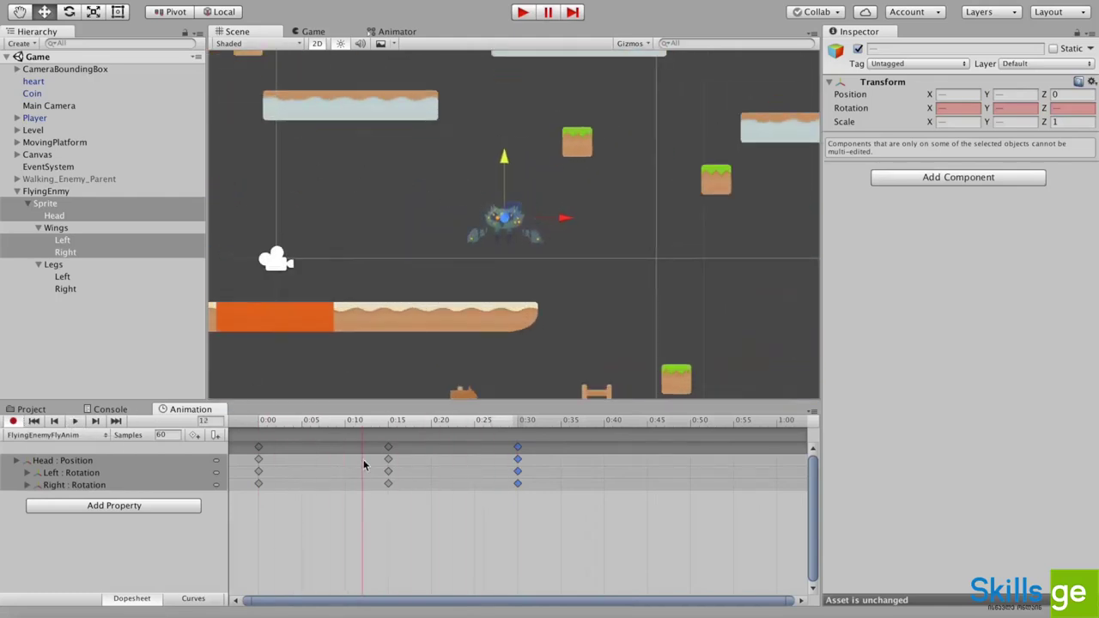
Speed up the flap by moving the middle keyframes to 0:10 and the end keyframes to 0:20, and play it back
left_click_drag(388, 448, 343, 447)
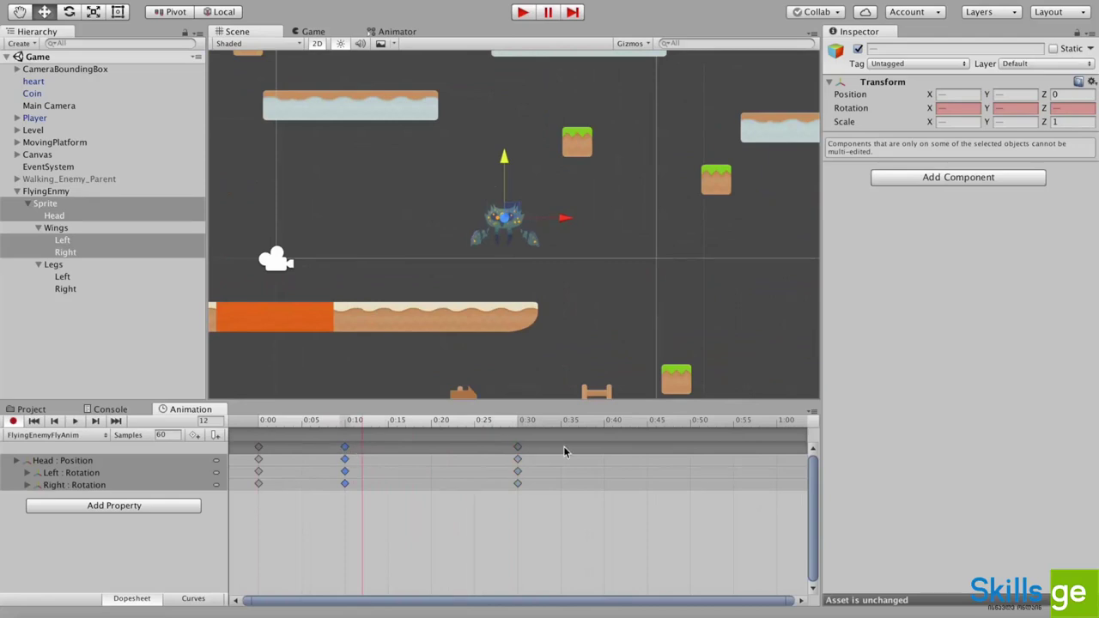
left_click_drag(518, 446, 438, 462)
left_click(260, 424)
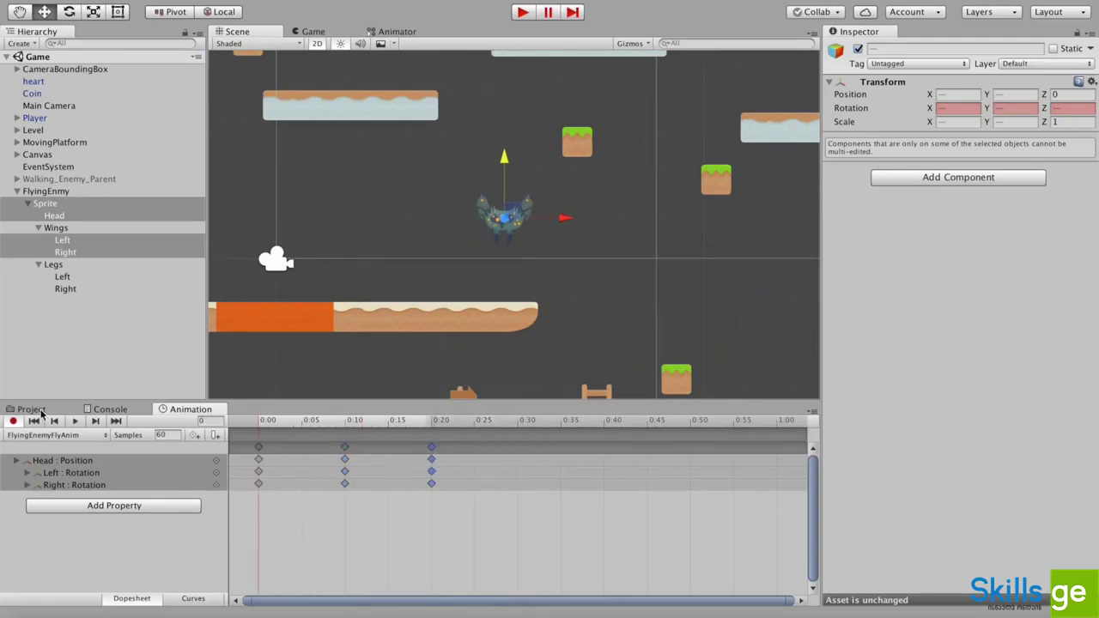
left_click(75, 420)
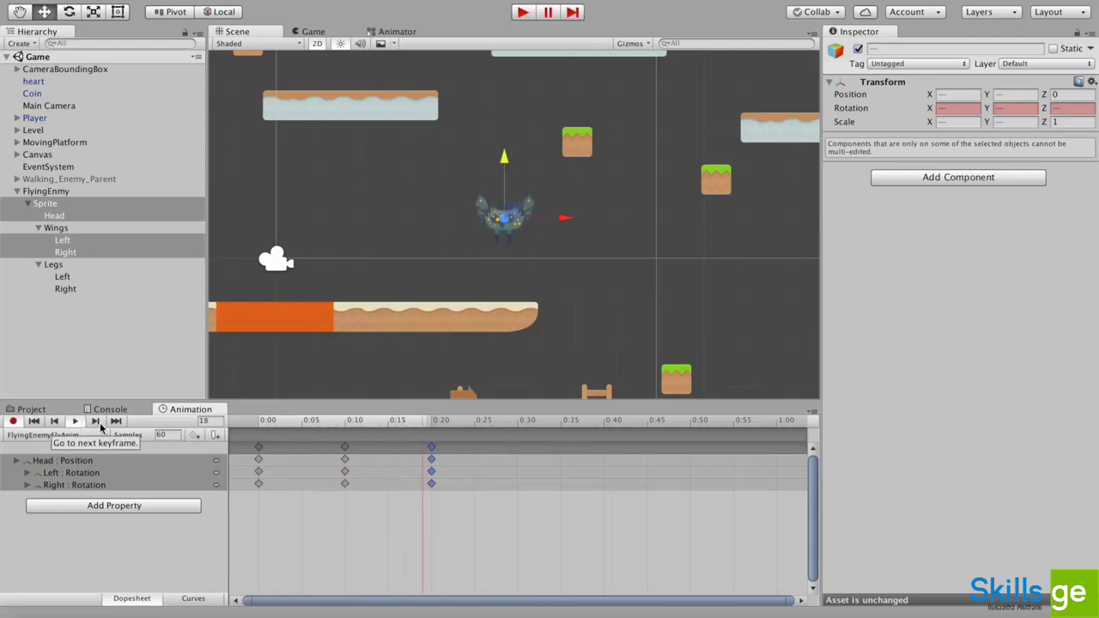
left_click(74, 421)
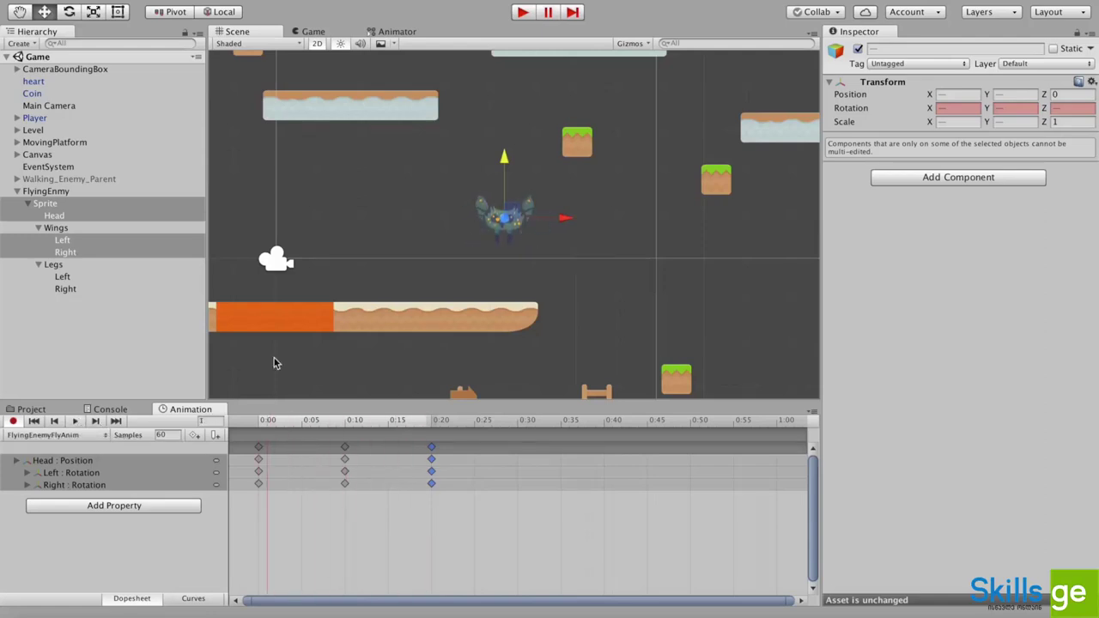
Examine the components and transforms of FlyingEnmy, its Sprite, Head, wings and legs one by one
left_click(62, 193)
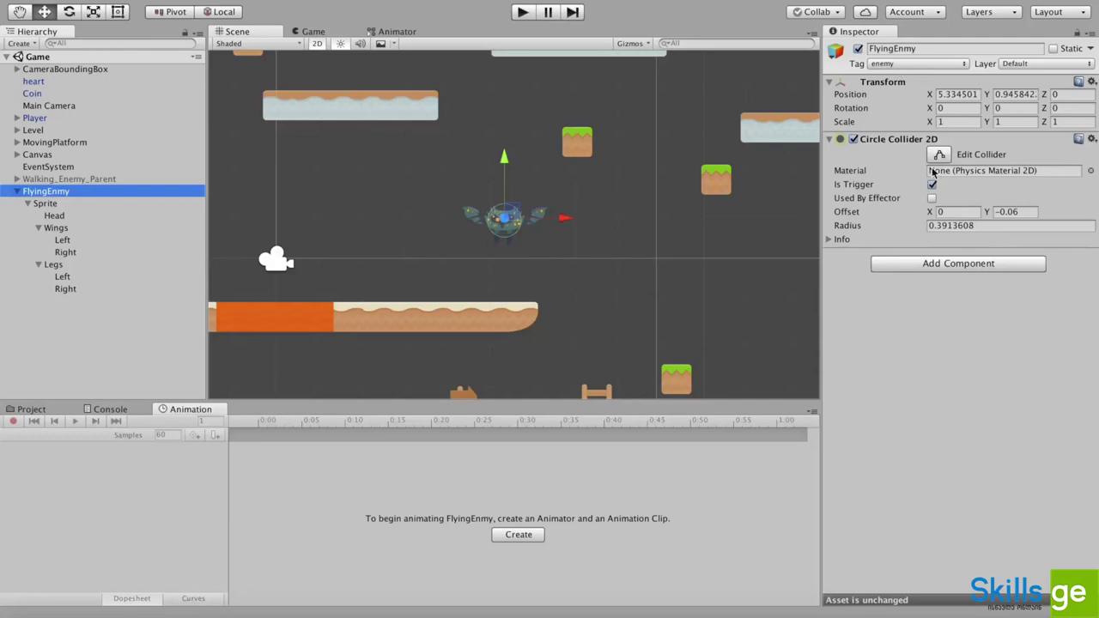
left_click(46, 205)
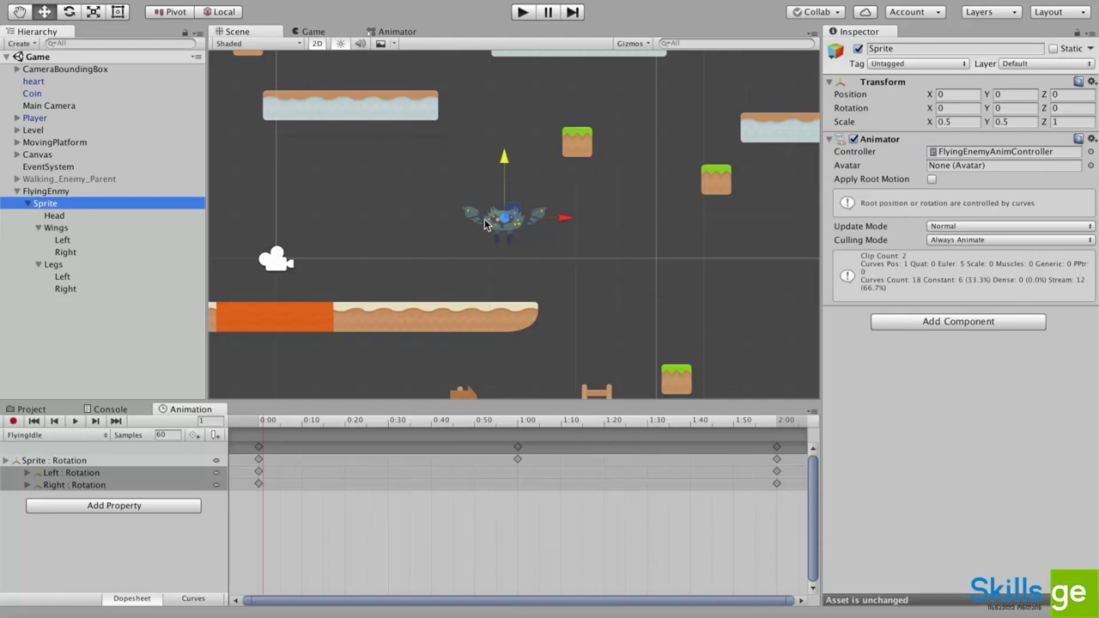
scroll(486, 223, "up", 3)
left_click(54, 216)
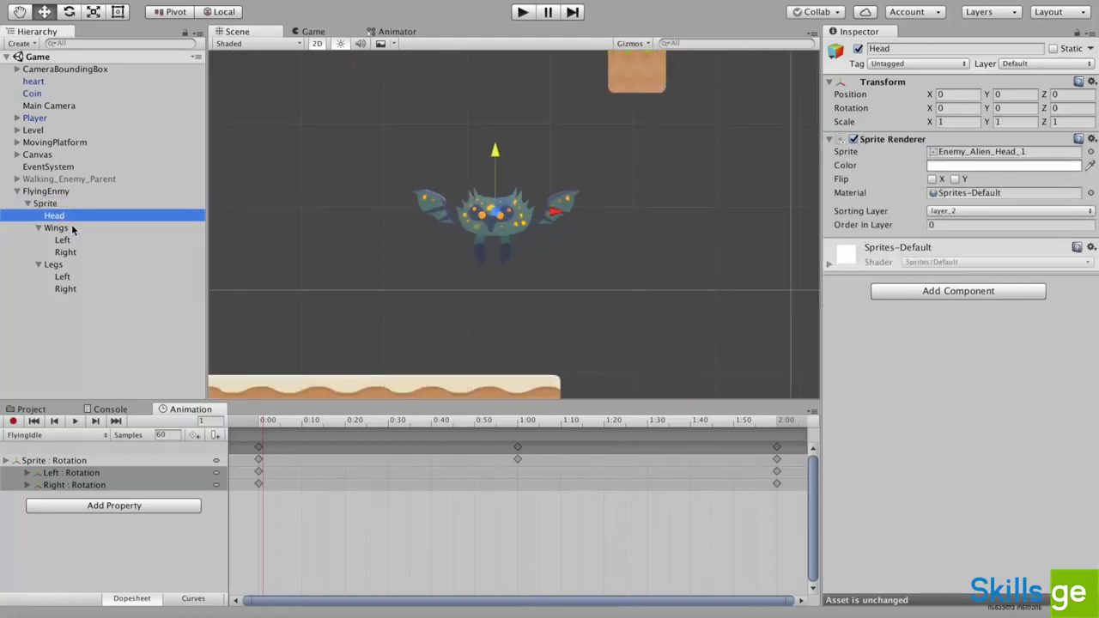
left_click(54, 205)
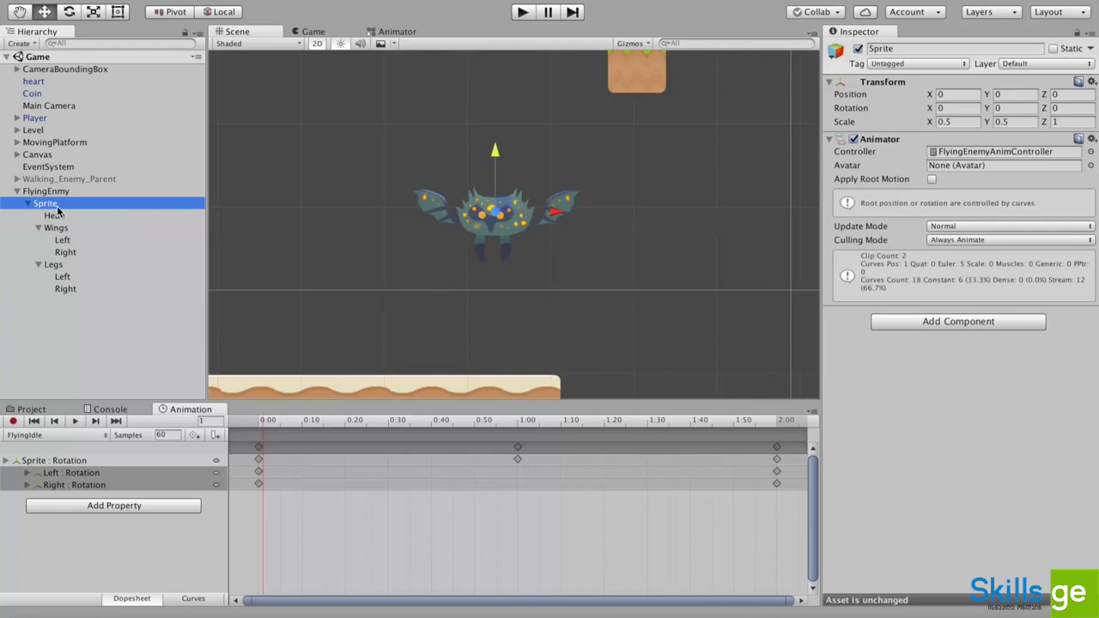
left_click(55, 216)
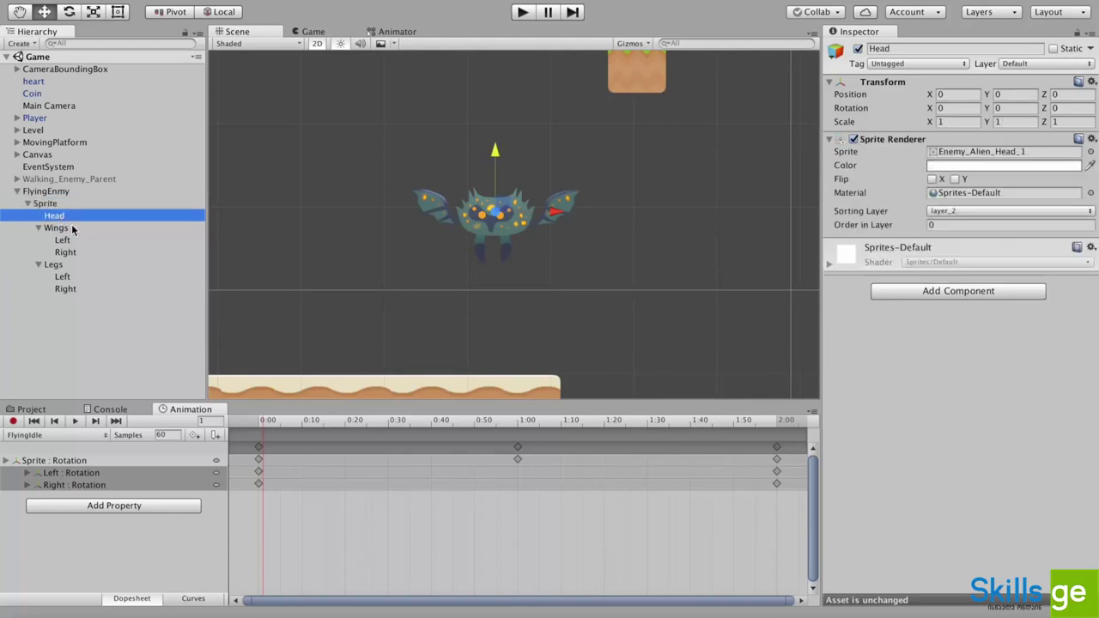
left_click(62, 228)
left_click(63, 241)
left_click(66, 253)
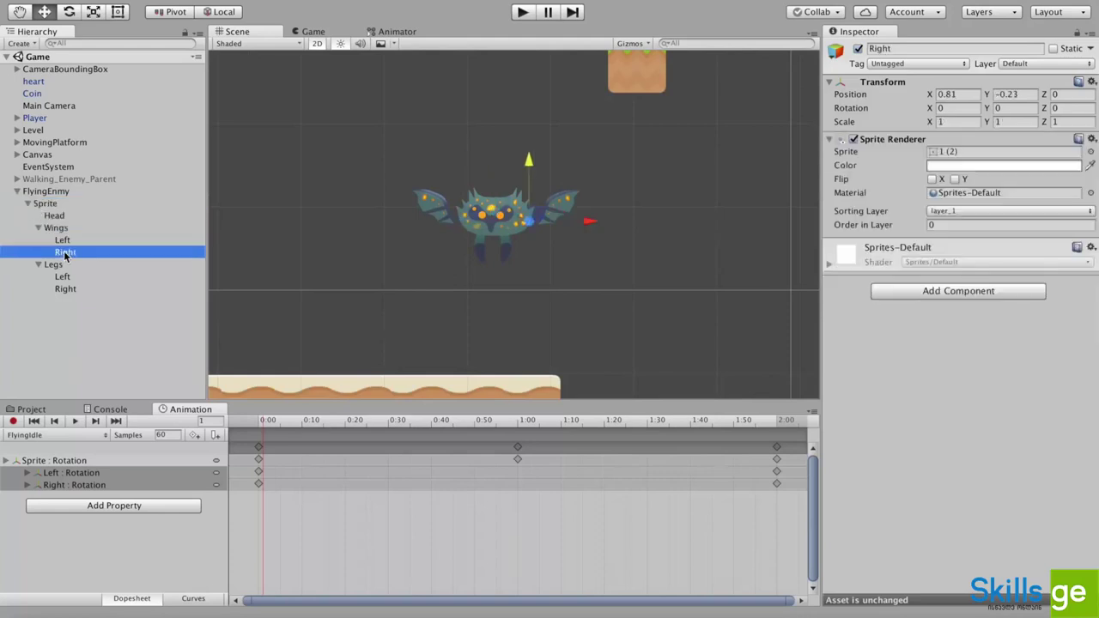
left_click(53, 265)
left_click(60, 276)
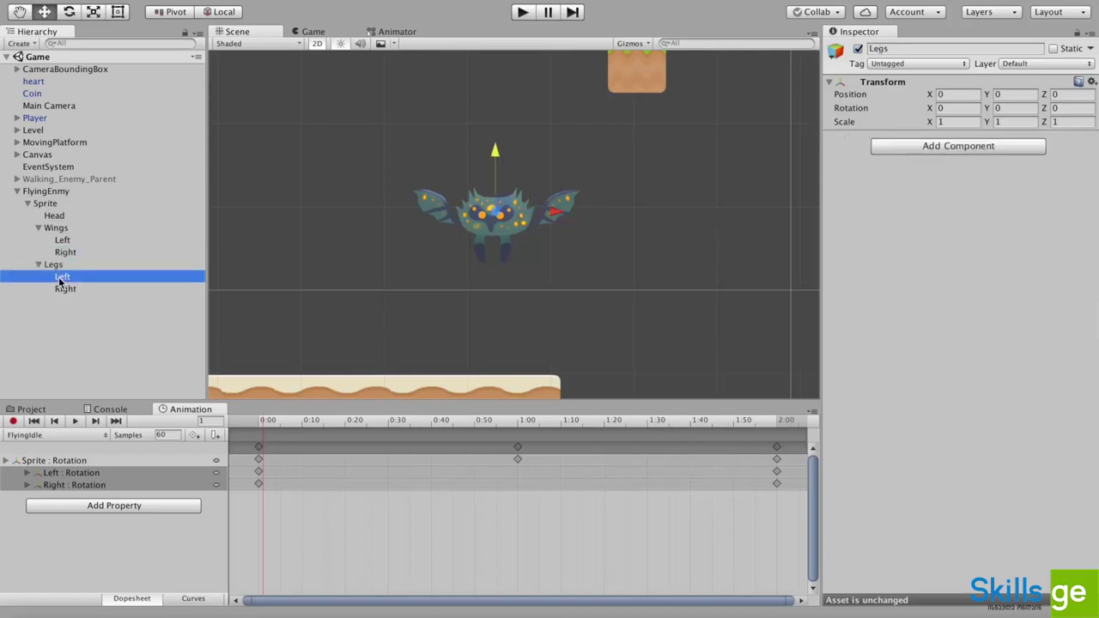
left_click(65, 289)
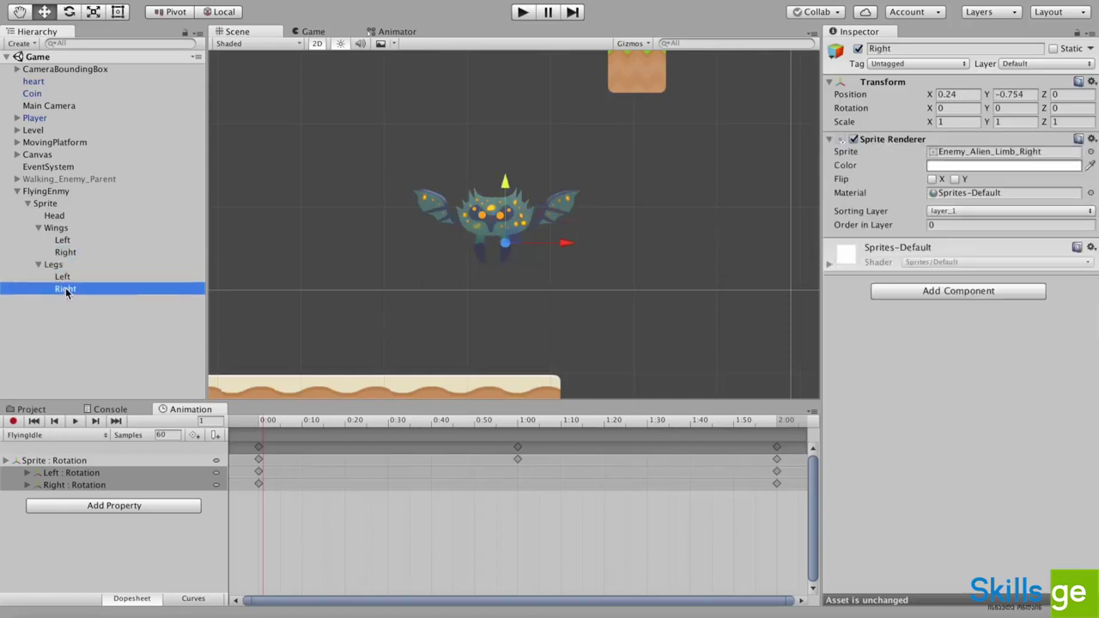
In the FlyingEnemyFlyAnim clip, key the left leg's Z rotation at 12.6 and the right leg's at -6.98 on frame 0:10
left_click(58, 434)
left_click(58, 447)
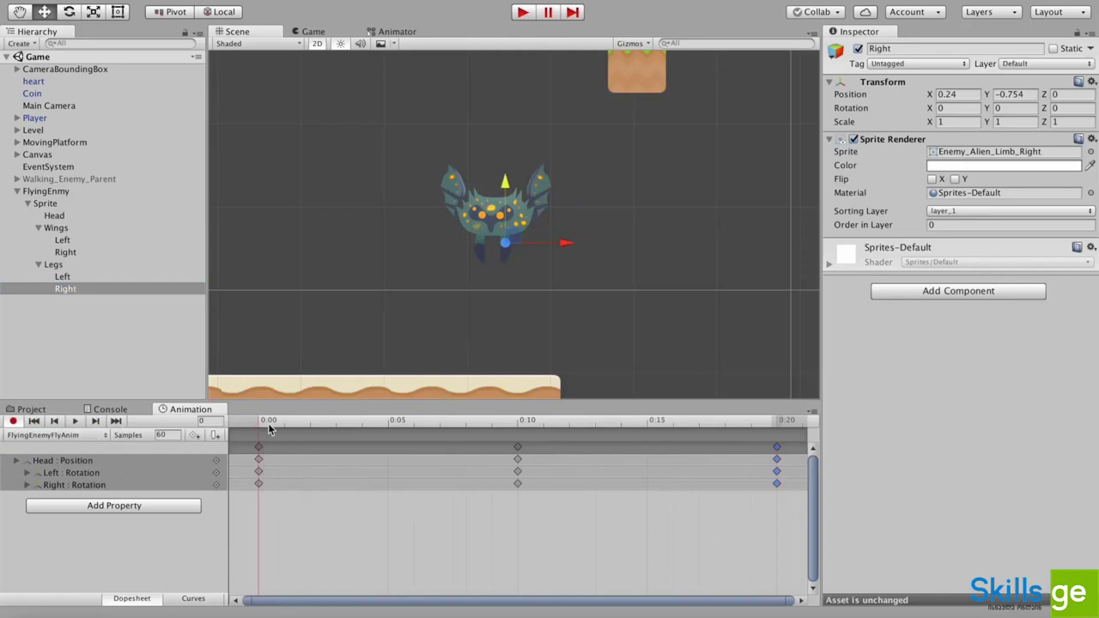
left_click_drag(269, 430, 517, 452)
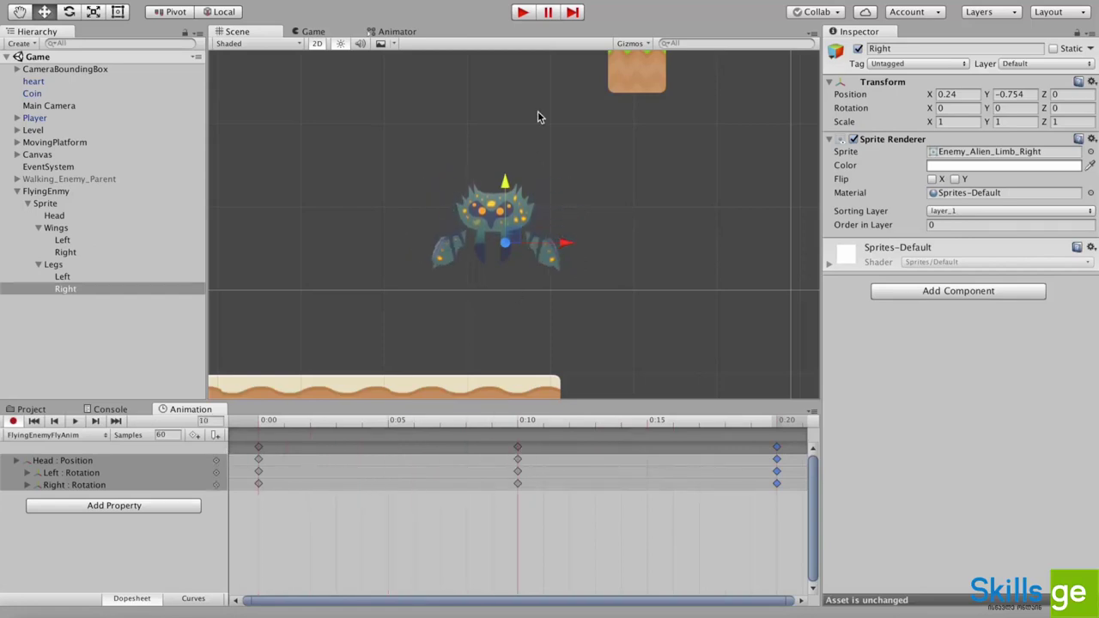
scroll(507, 236, "up", 3)
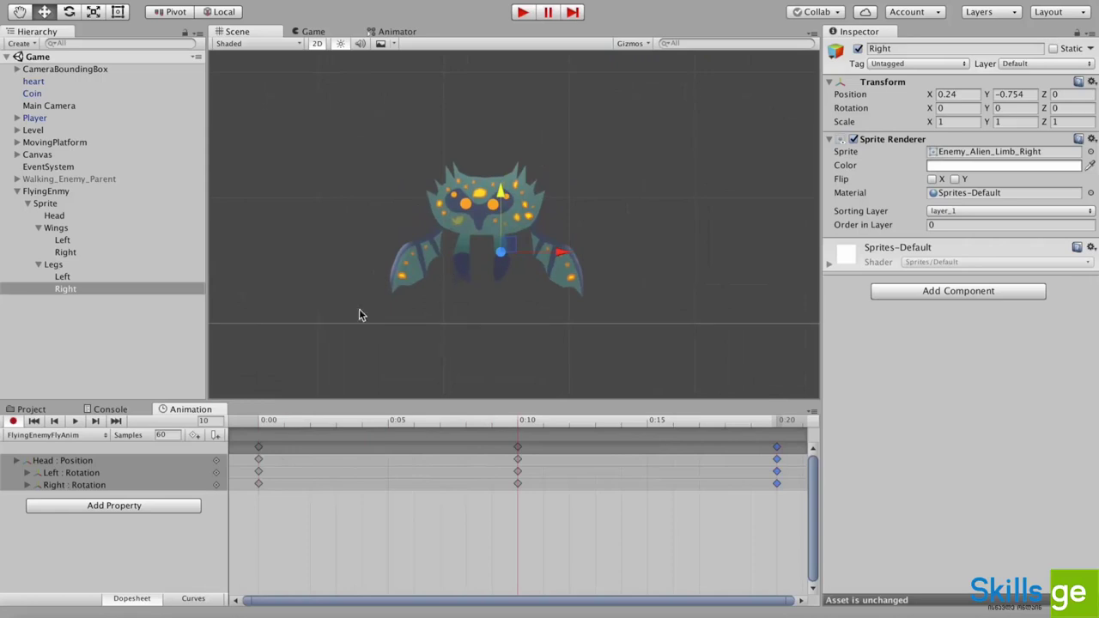
left_click(72, 277)
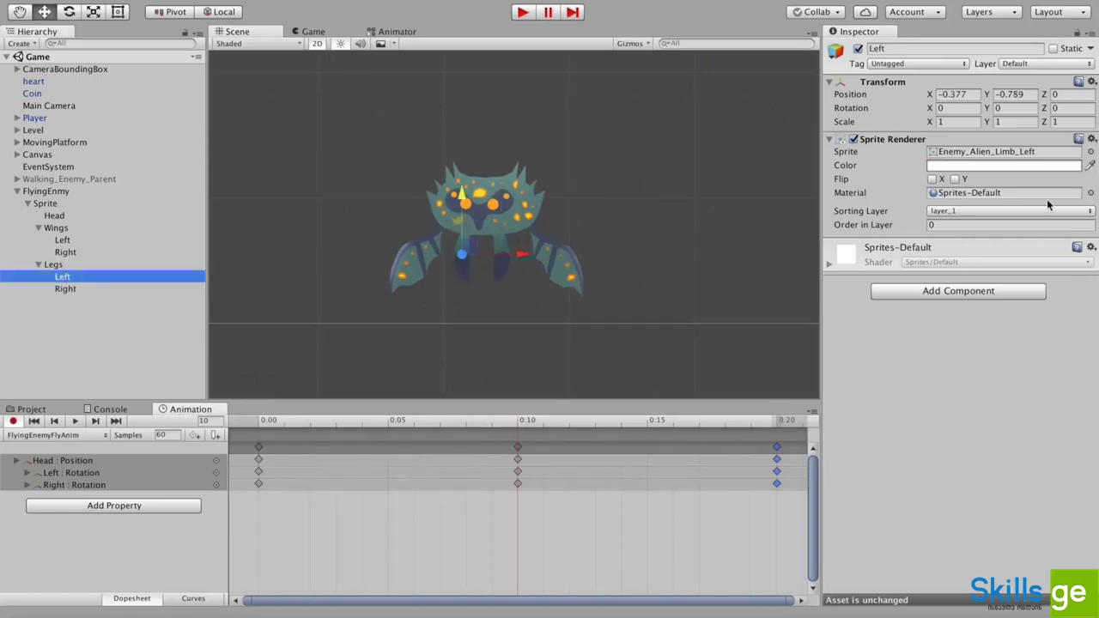
left_click_drag(1044, 109, 1073, 117)
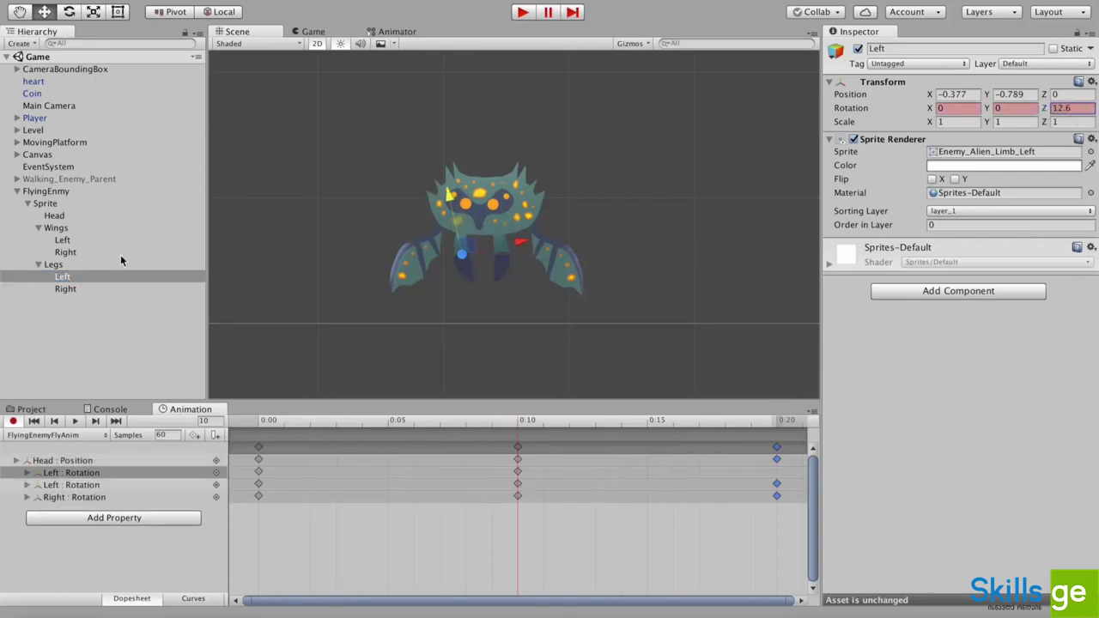
left_click(66, 289)
left_click(1045, 110)
left_click_drag(1045, 109, 875, 140)
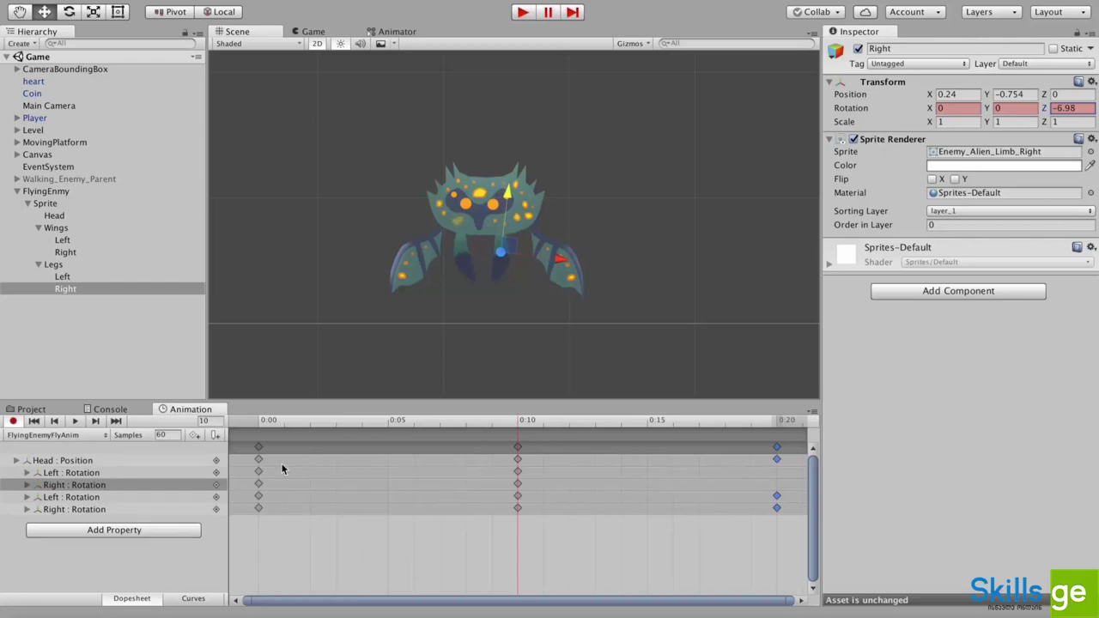
Key the Z rotation of both legs at 0 on frame 0:20
left_click_drag(256, 423, 774, 439)
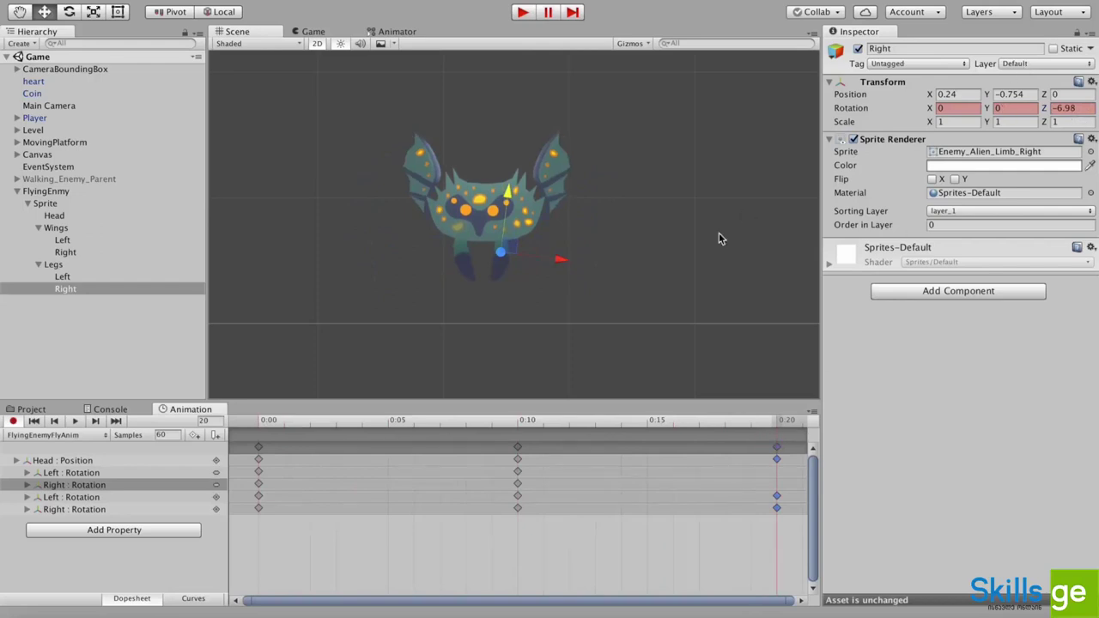
left_click(1082, 108)
left_click(62, 277)
left_click(1082, 108)
type("0")
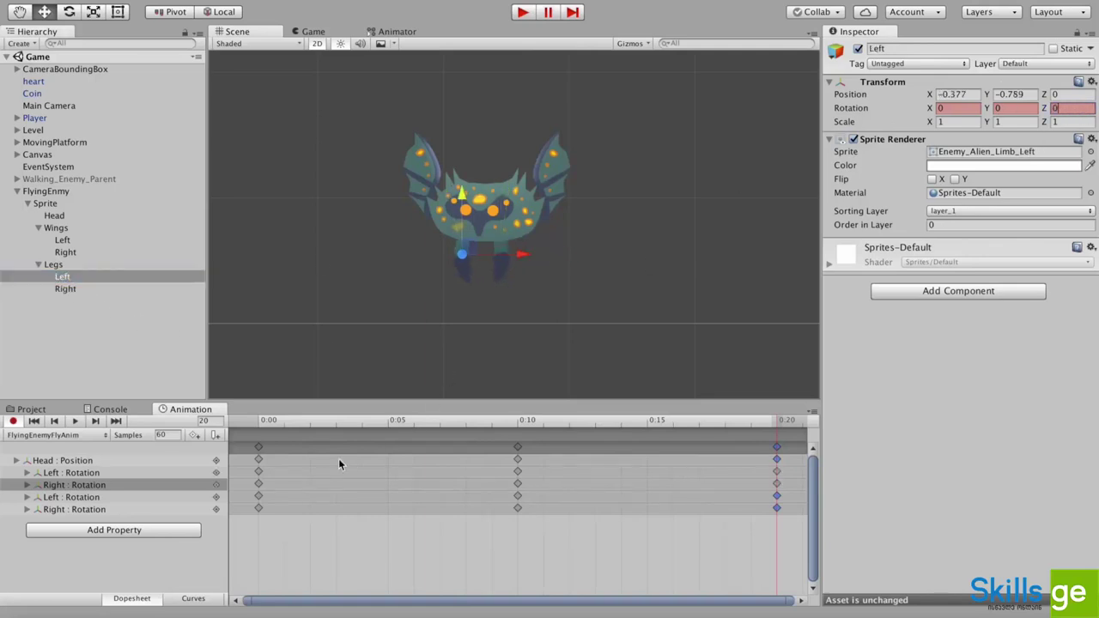
Play back the fly clip from the start to check the leg motion, and stop playback
mouse_move(264, 421)
left_mouse_down()
mouse_move(752, 425)
mouse_move(249, 431)
left_mouse_up()
left_click(76, 422)
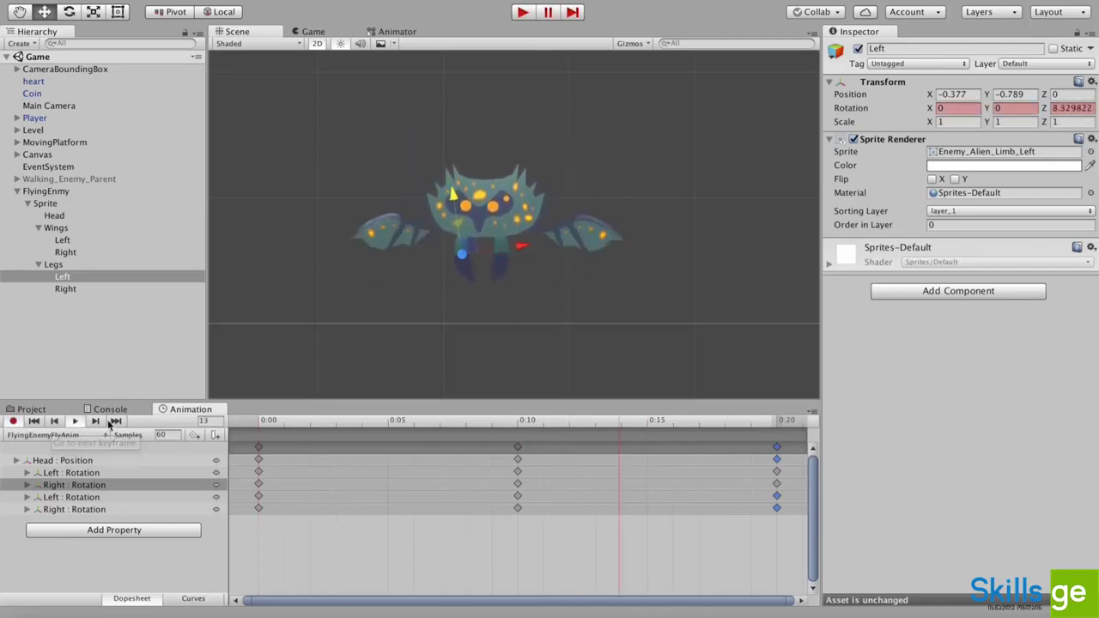
left_click(76, 422)
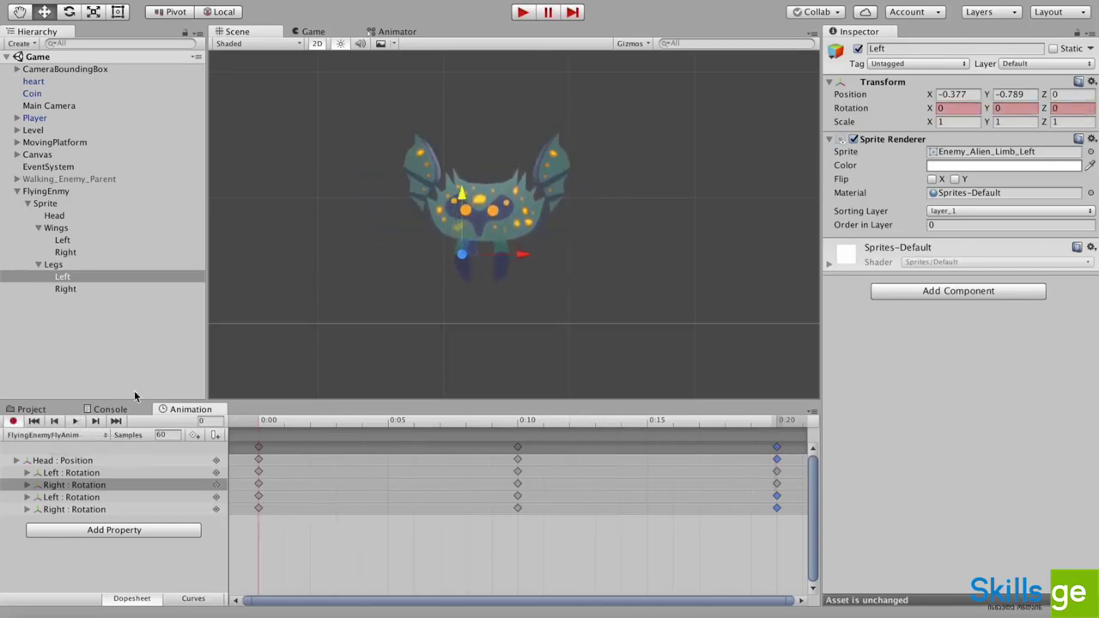
Inspect the transforms of FlyingEnmy and its child parts outside the fly clip, from the Sprite down to the right leg
left_click(48, 192)
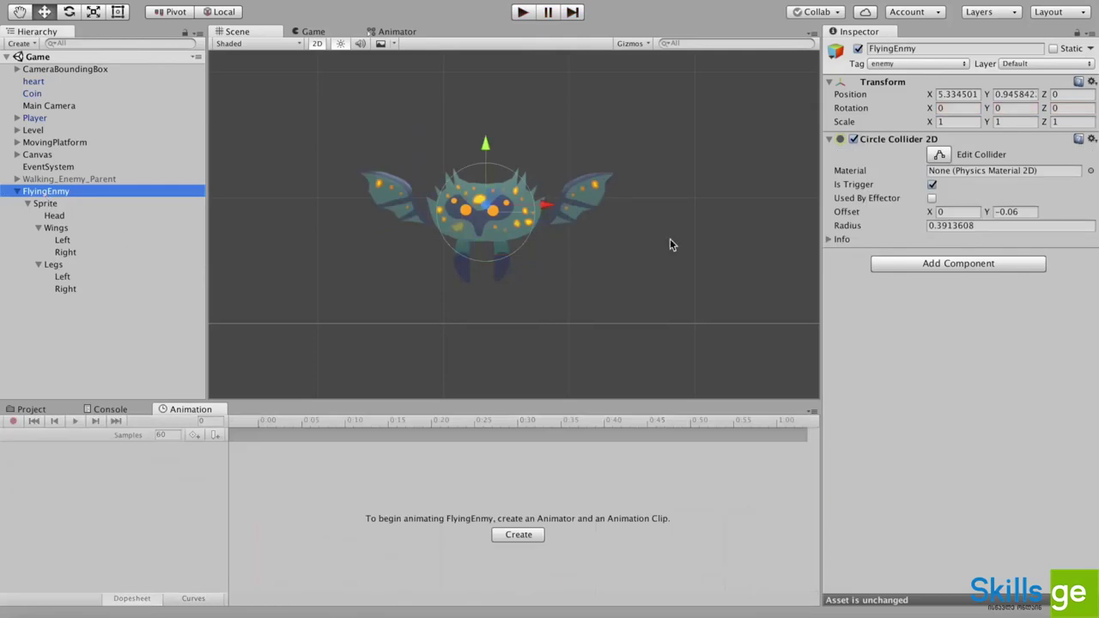
left_click(50, 205)
left_click(53, 216)
left_click(59, 228)
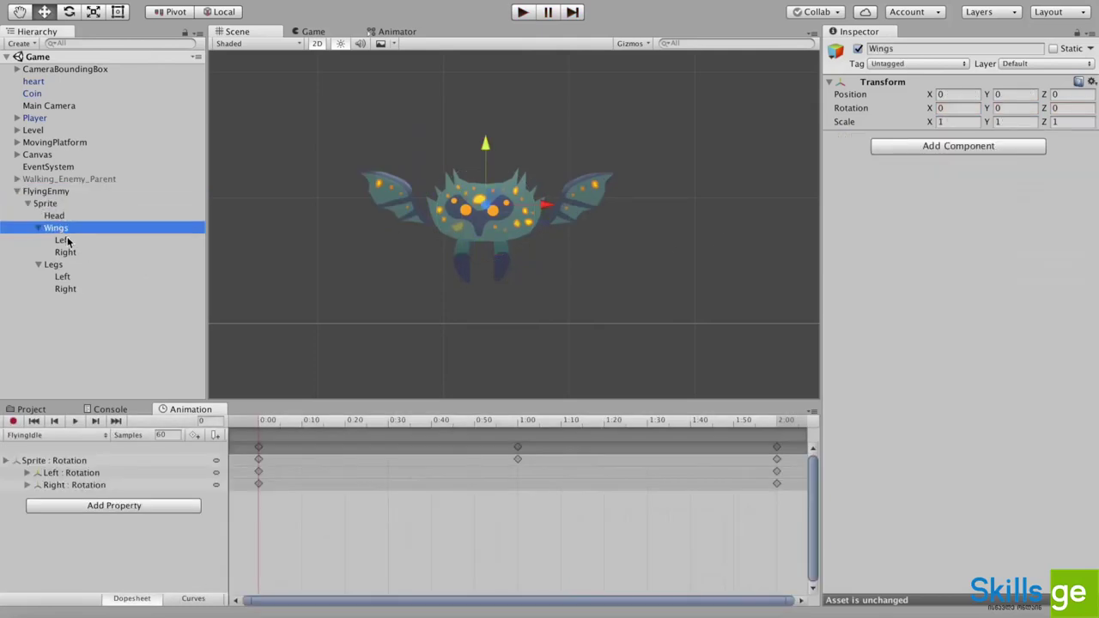
left_click(65, 241)
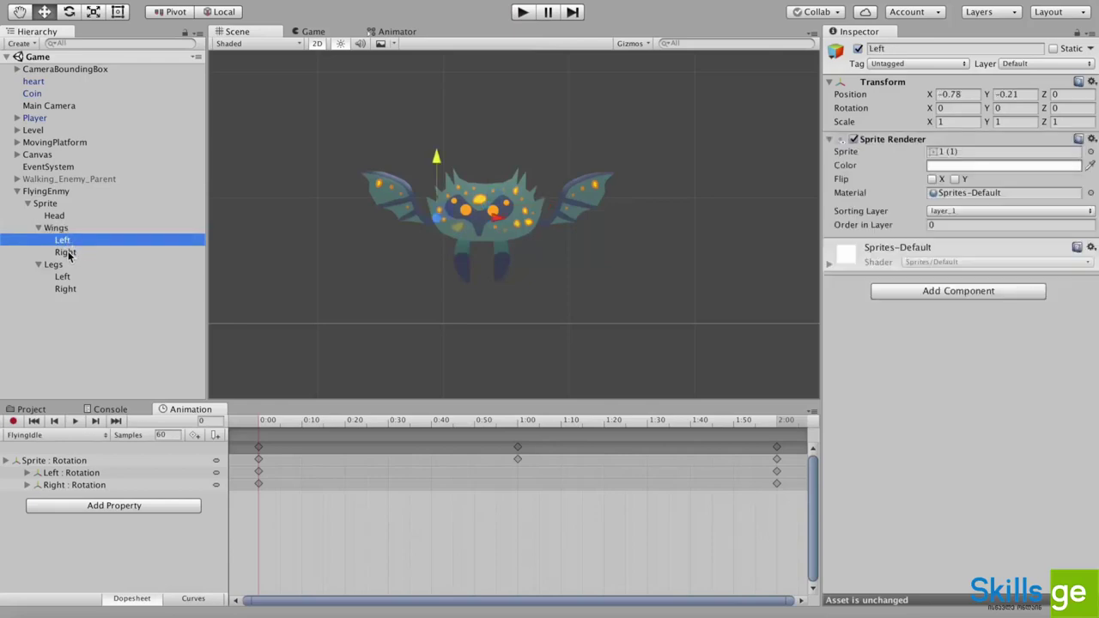
left_click(66, 253)
left_click(86, 267)
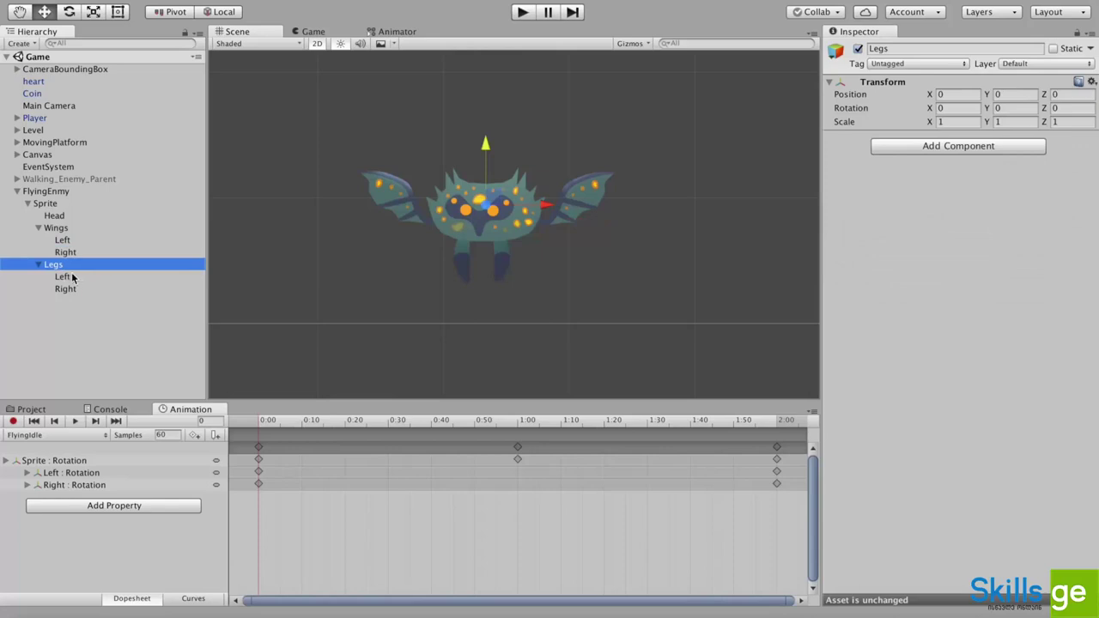
left_click(76, 280)
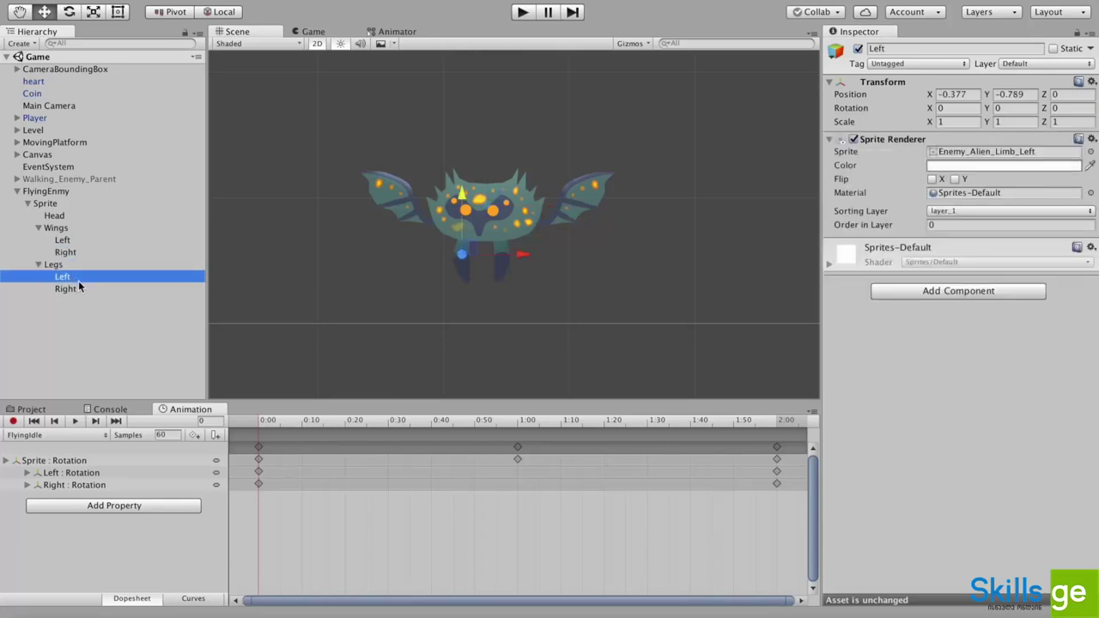
left_click(74, 289)
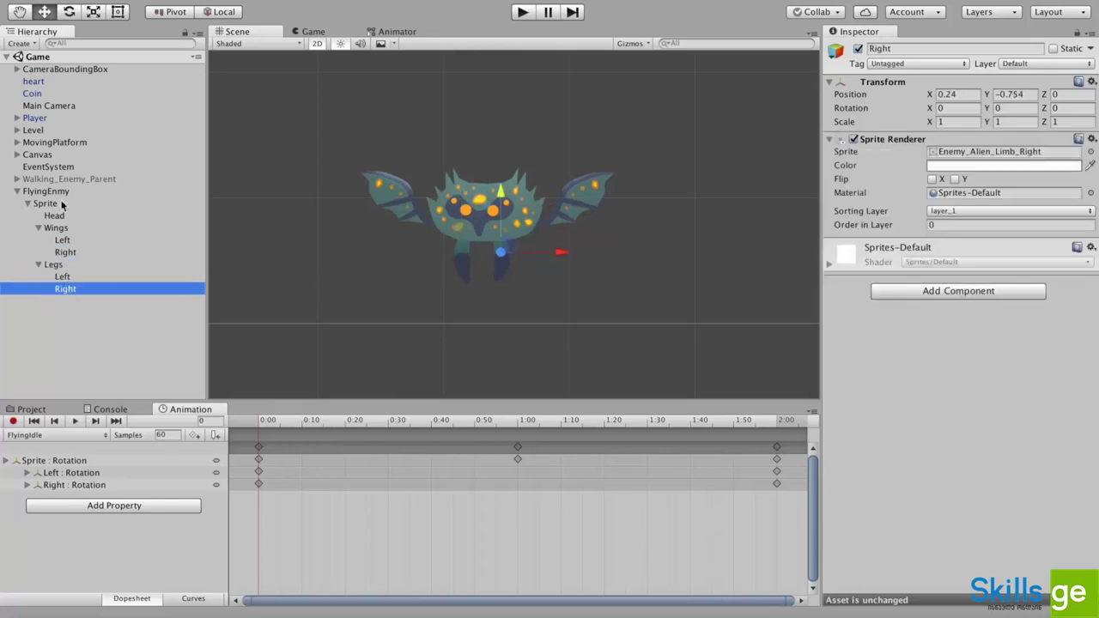
Preview the FlyingIdle clip on the Sprite object and check its upside-down pose
left_click(47, 191)
left_click(44, 203)
left_click(60, 436)
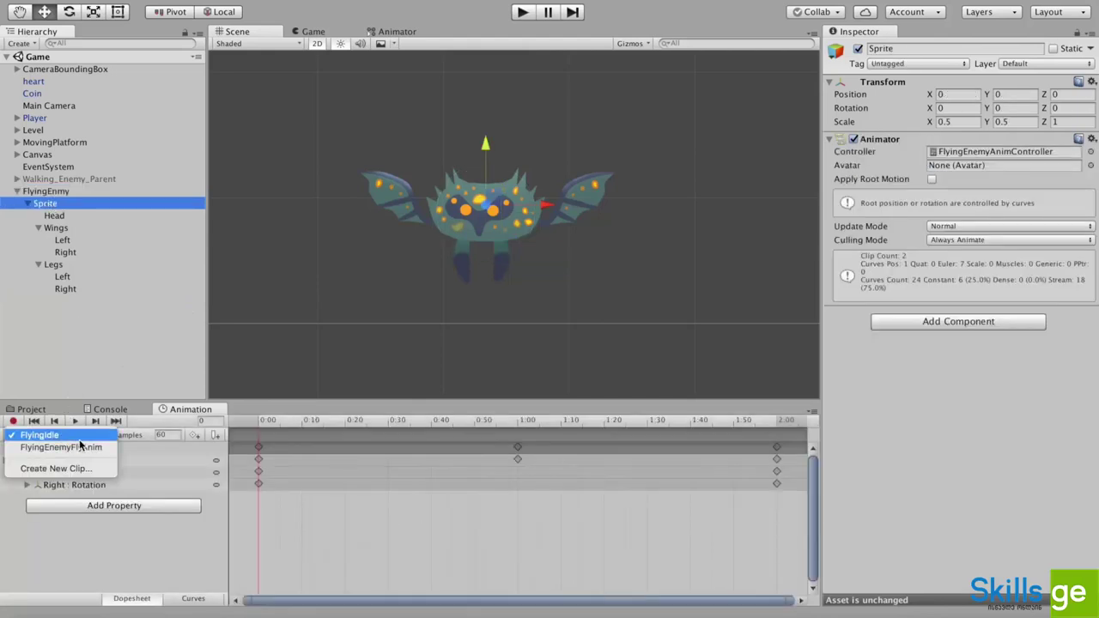
left_click(81, 435)
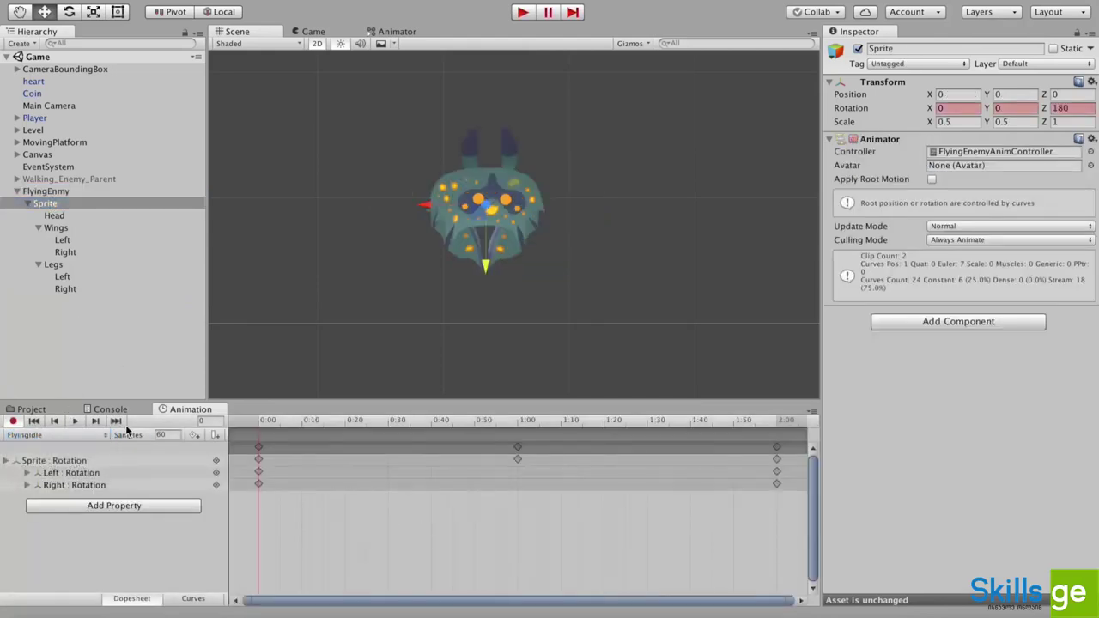
left_click(75, 420)
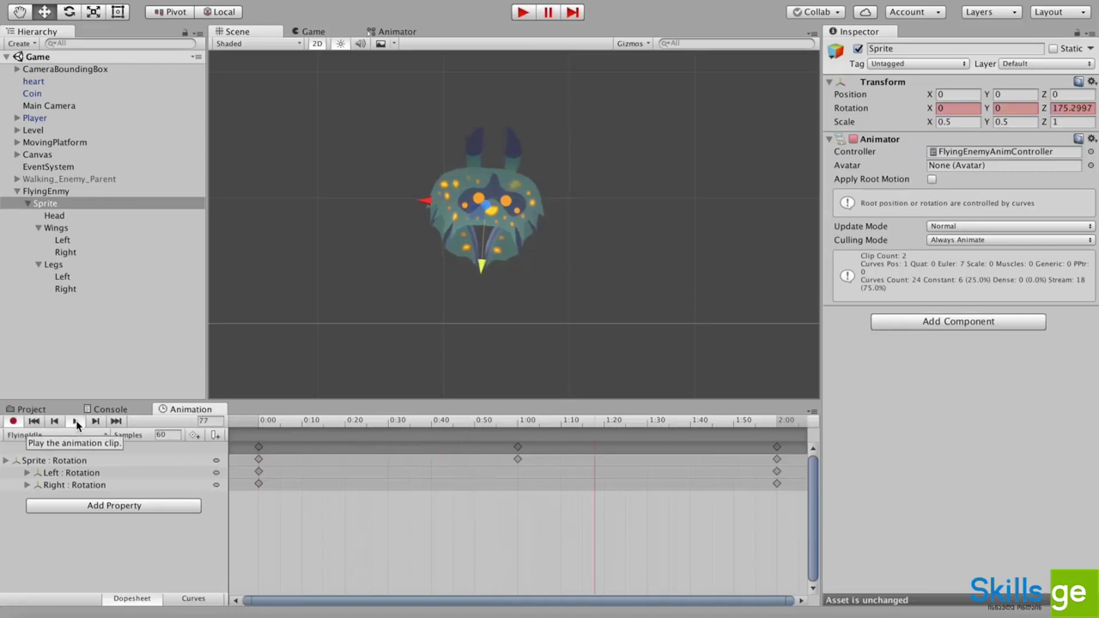
Switch to the FlyingEnemyFlyAnim clip, play it back on the Sprite object, and stop playback
left_click(54, 216)
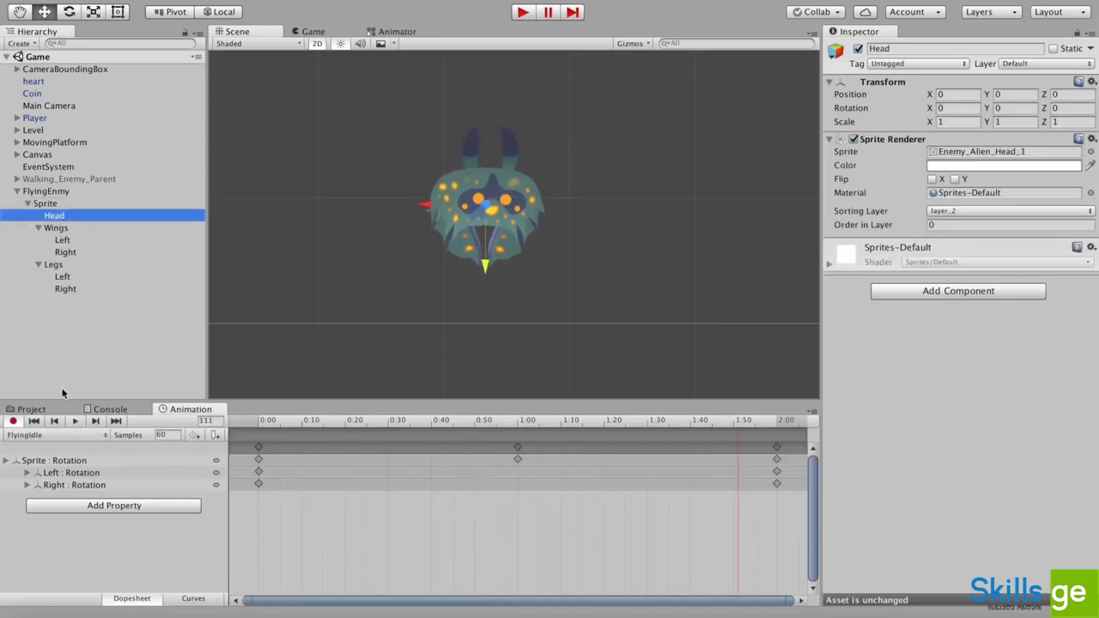
left_click(67, 435)
left_click(58, 448)
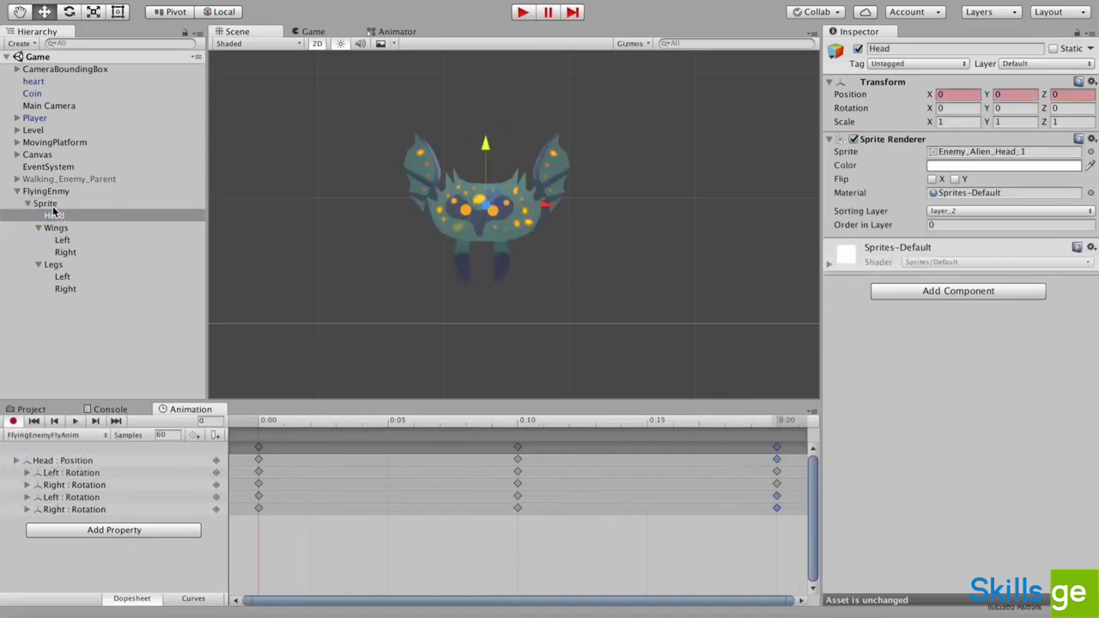
left_click(45, 204)
left_click(75, 421)
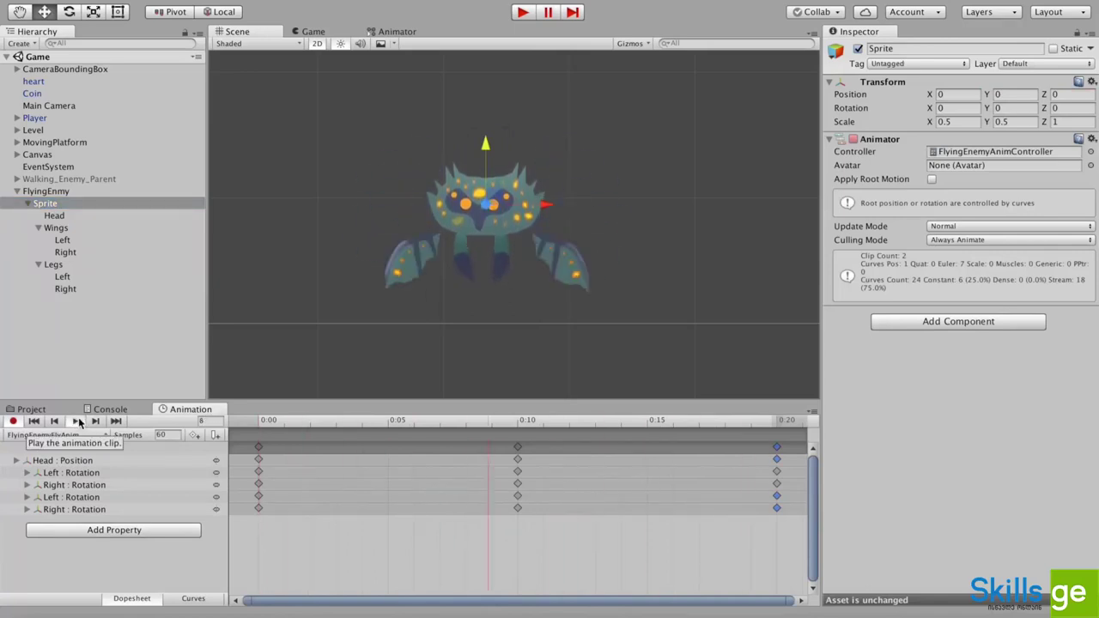
left_click(76, 421)
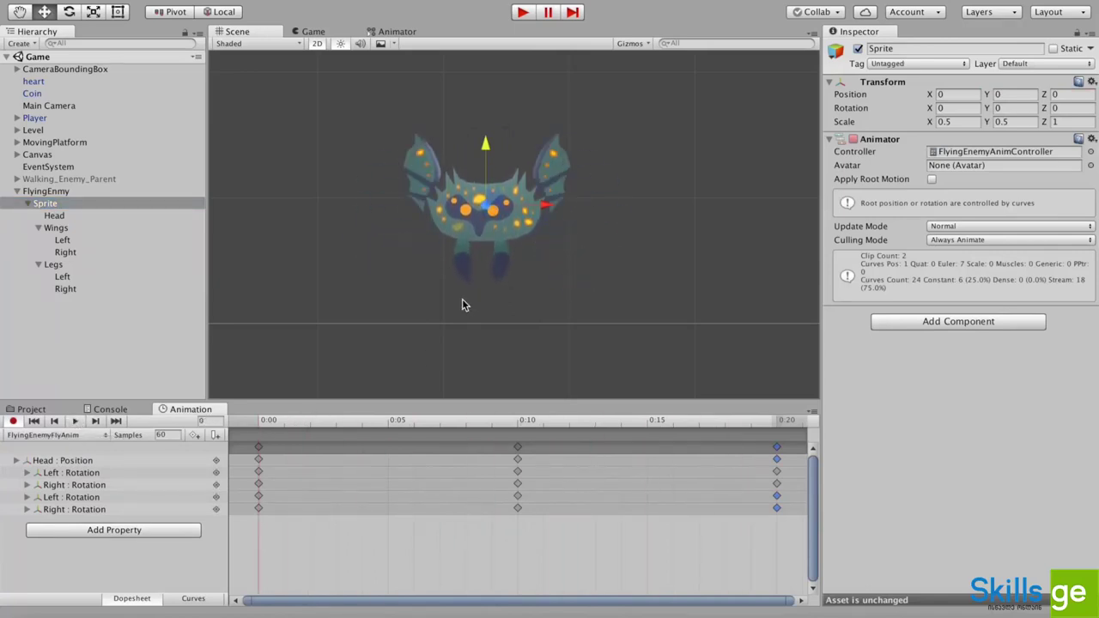